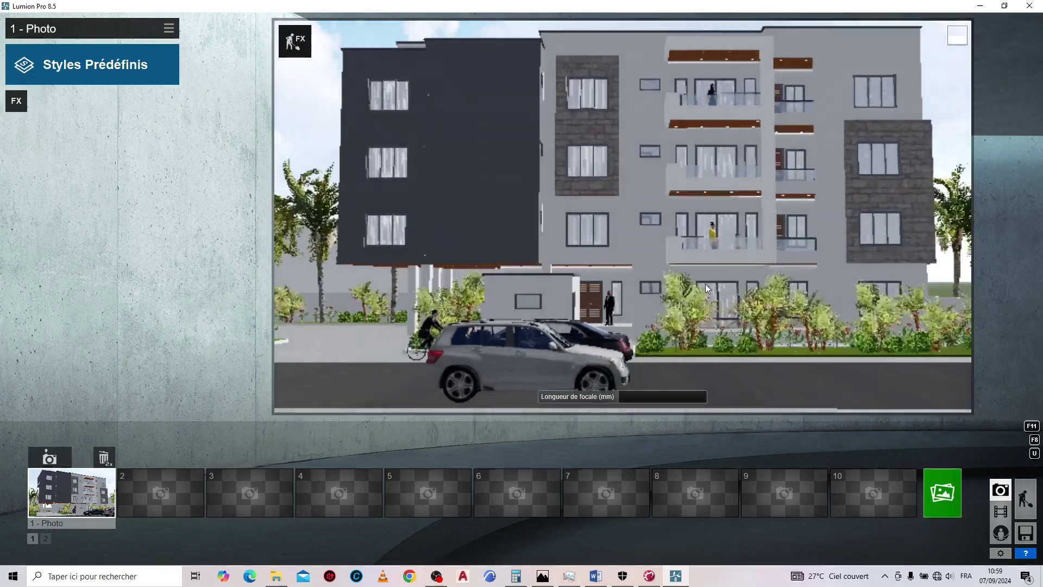
Step: Capture a frontal view of the building in photo slot 2 and an angled view from its right-hand corner in slot 3
right_click_drag(705, 284, 728, 266)
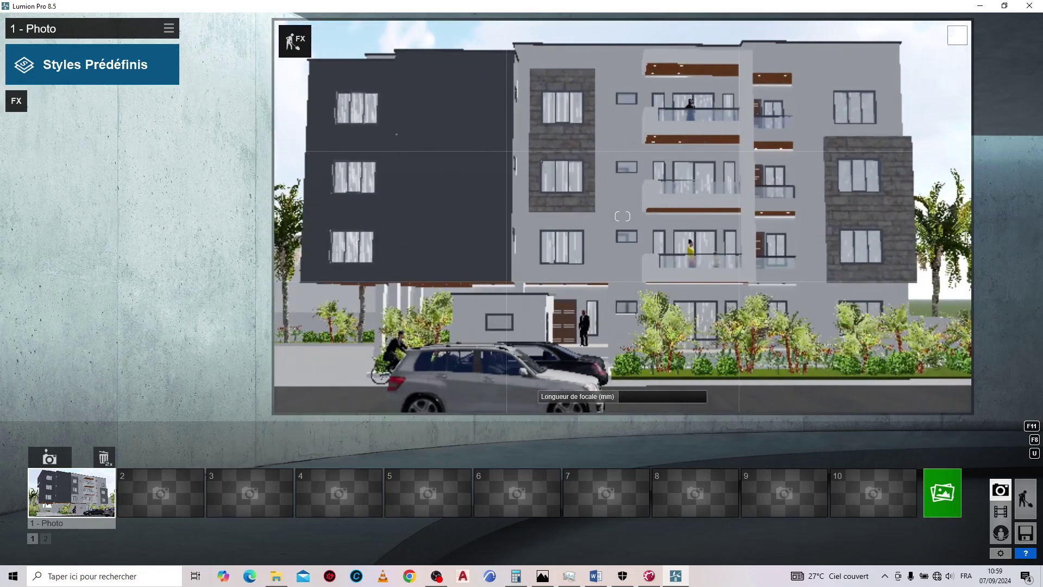
left_click(139, 458)
key("Right")
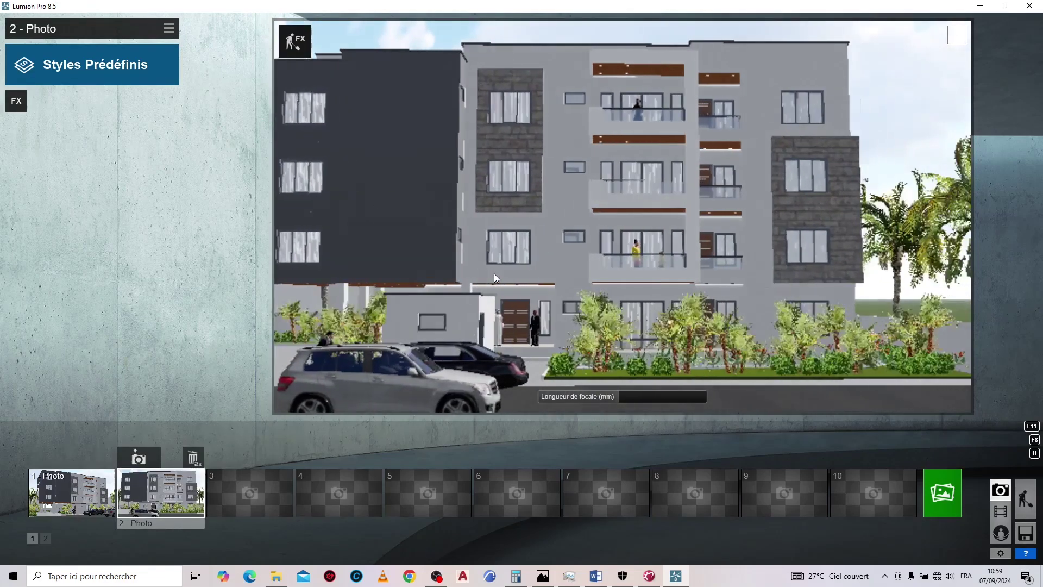
right_click_drag(494, 272, 467, 276)
key("s")
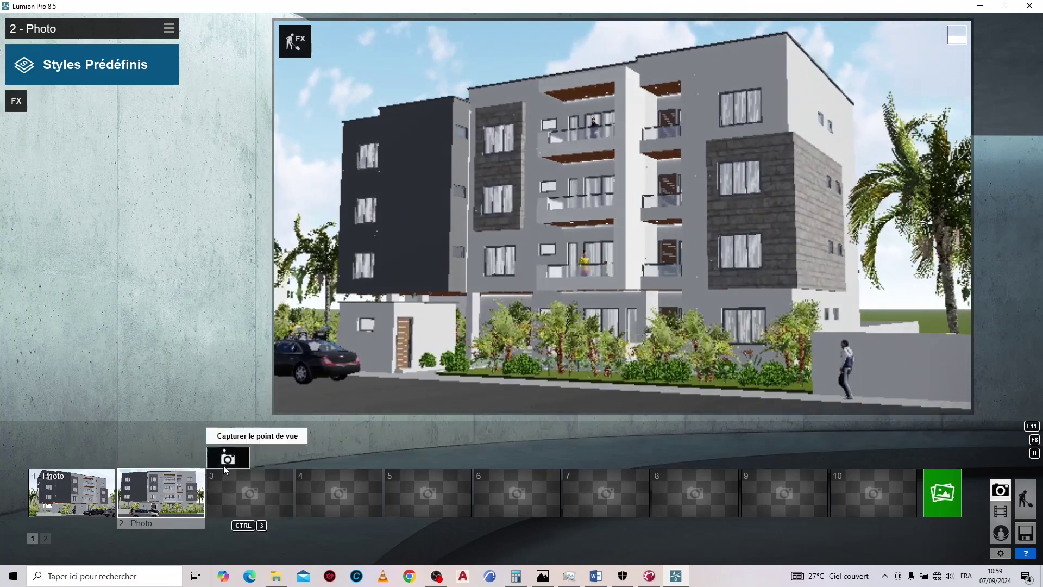
left_click(227, 460)
key("a")
right_click_drag(542, 263, 596, 265)
key("a")
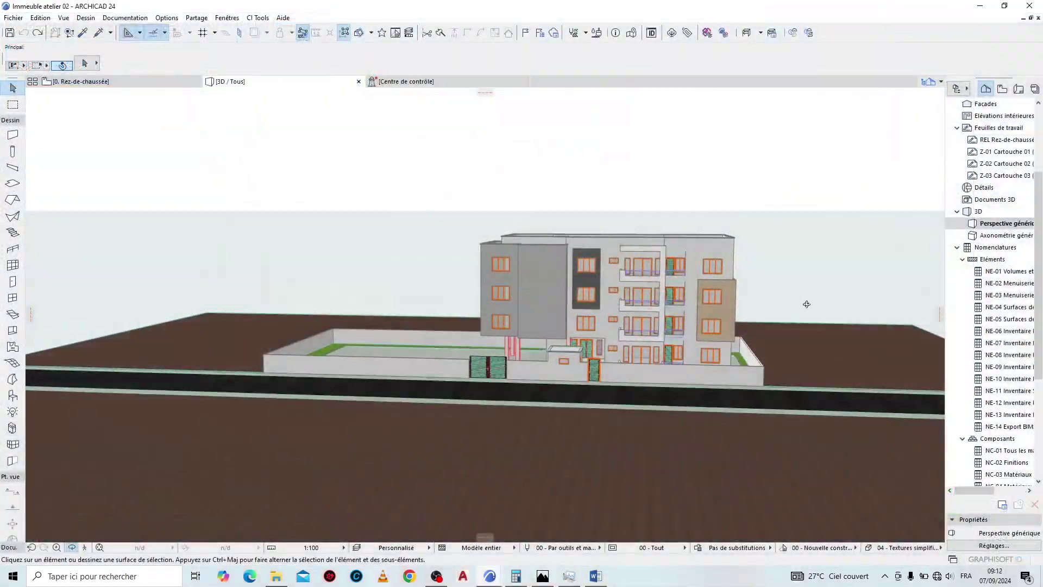
Step: Look over the building and its plot in 3D and open the 0. Rez-de-chaussée floor plan
scroll(537, 323, "up", 5)
left_click_drag(538, 322, 493, 306)
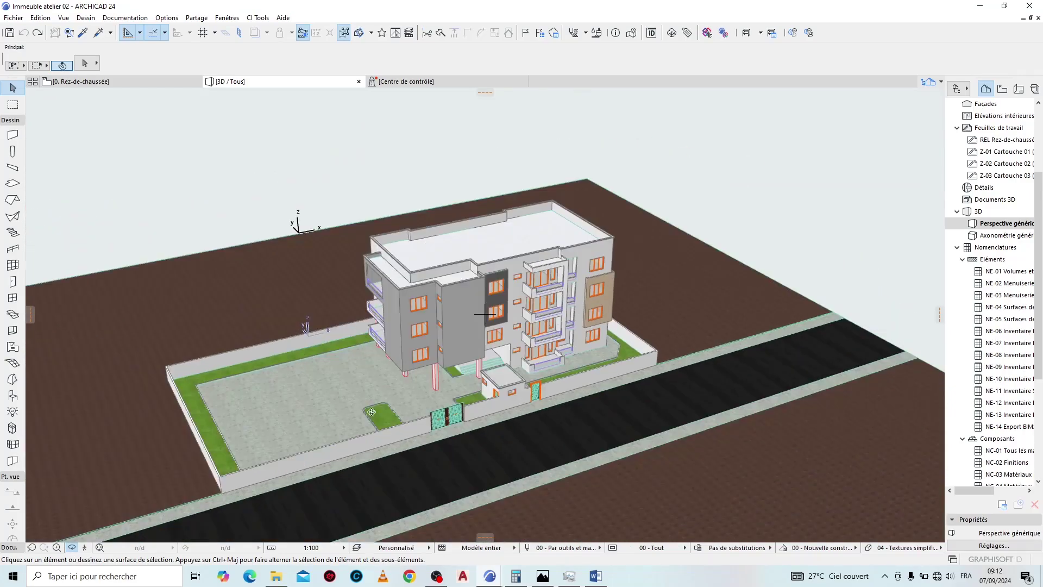
scroll(372, 411, "up", 3)
left_click_drag(526, 254, 369, 248)
left_click(152, 83)
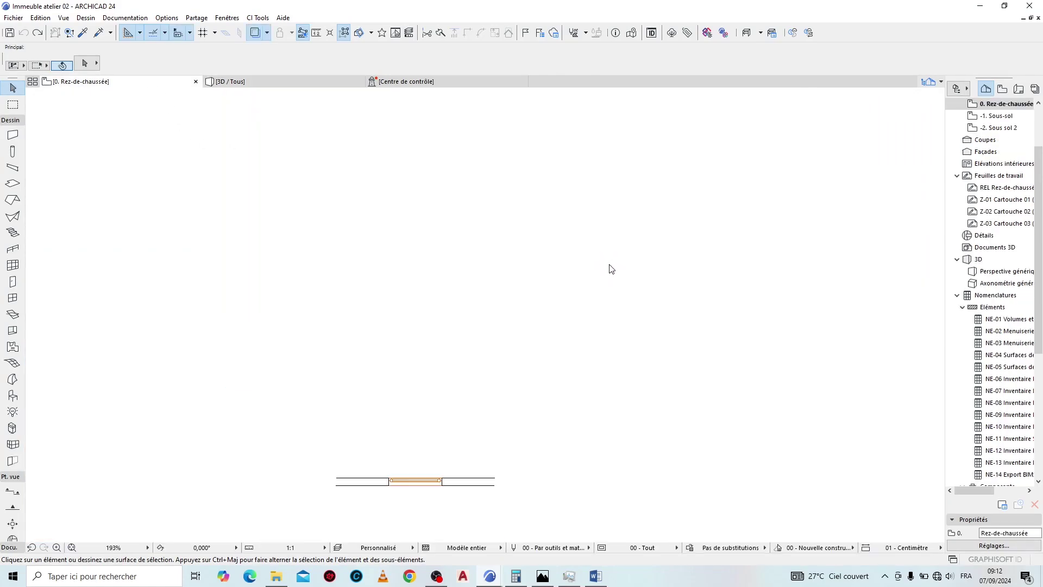
scroll(496, 296, "down", 10)
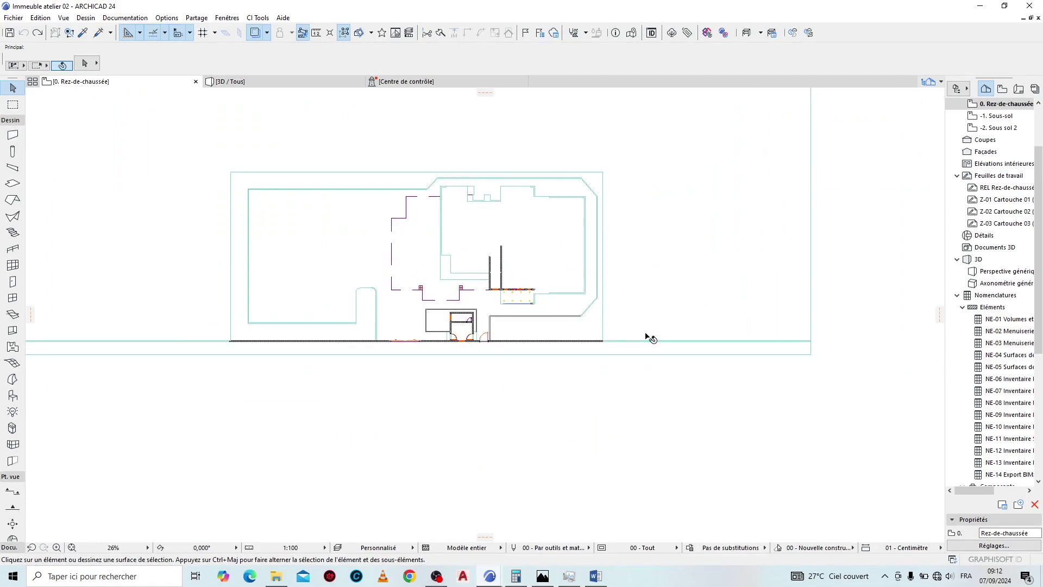
scroll(438, 269, "up", 1)
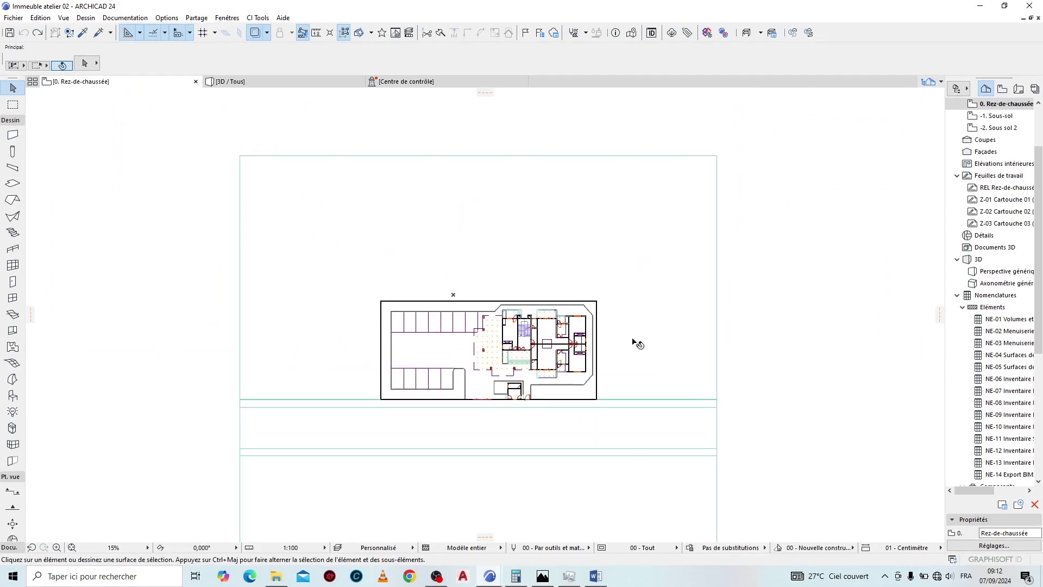
Step: Pick up the enclosure wall's settings and draw a wall from its lower-right corner along the pavement to near the terrain's right edge
scroll(563, 370, "up", 10)
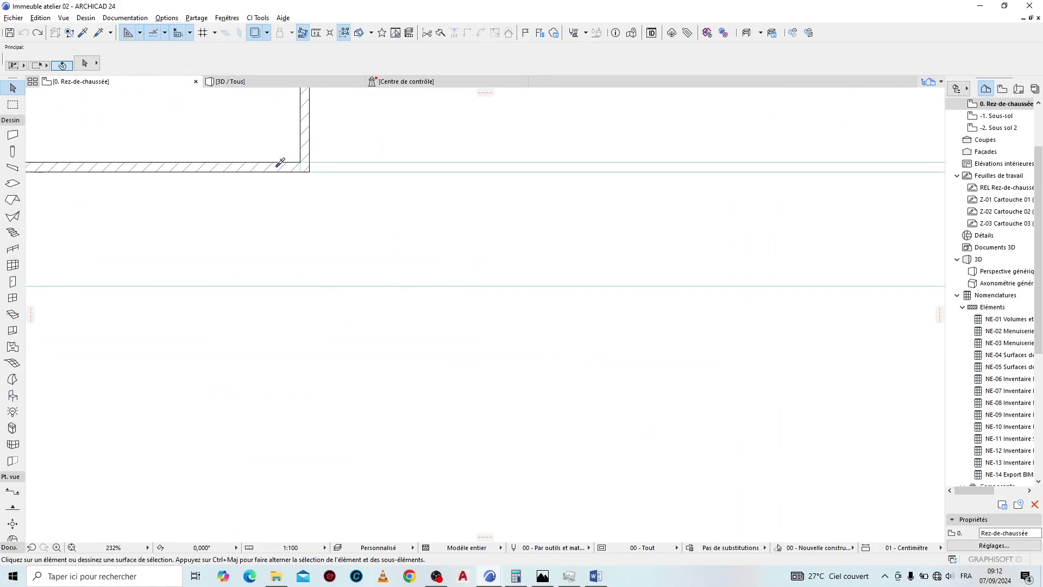
left_click(276, 166, "alt")
scroll(310, 165, "up", 3)
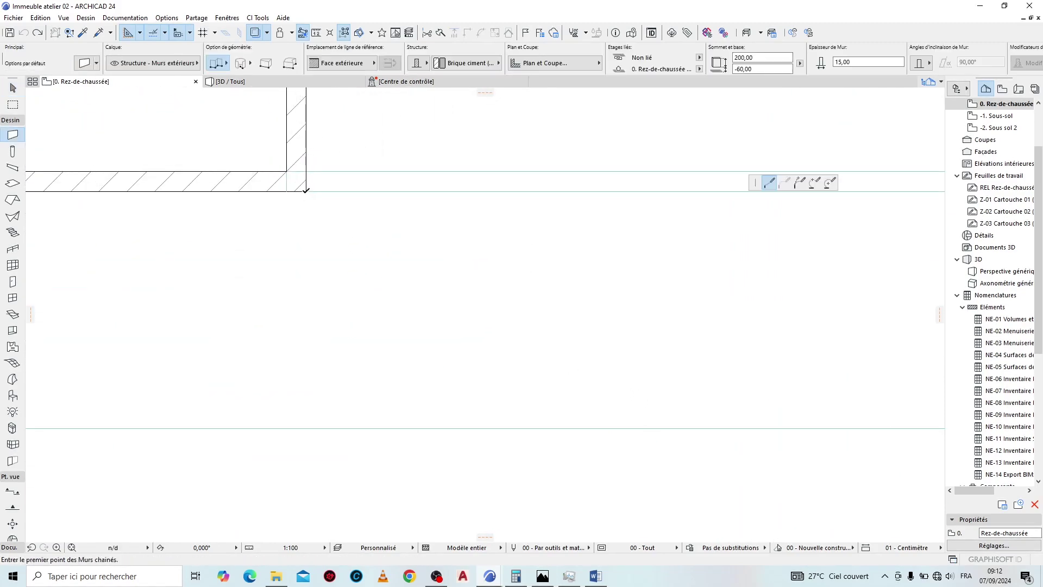
left_click(306, 191)
scroll(307, 283, "down", 6)
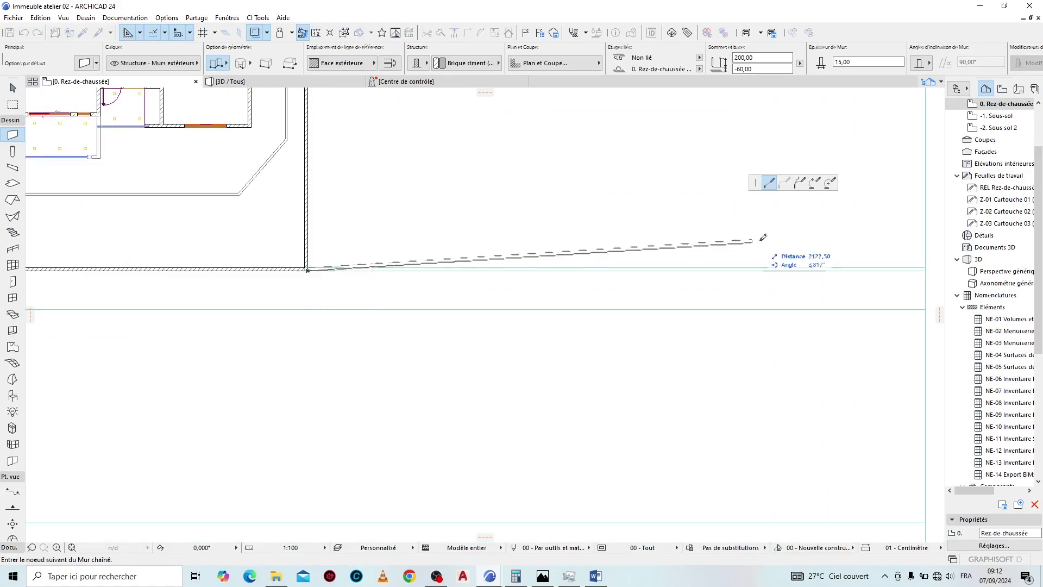
scroll(900, 265, "up", 5)
double_click(895, 283)
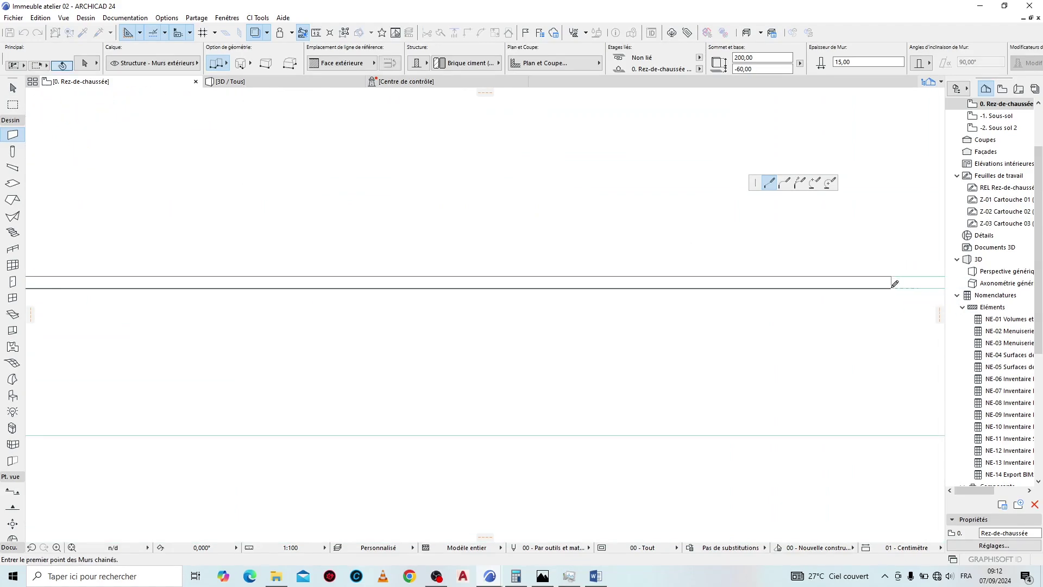
Step: Draw a matching wall from the enclosure's lower-left corner along the pavement to near the terrain's left edge
scroll(894, 282, "down", 8)
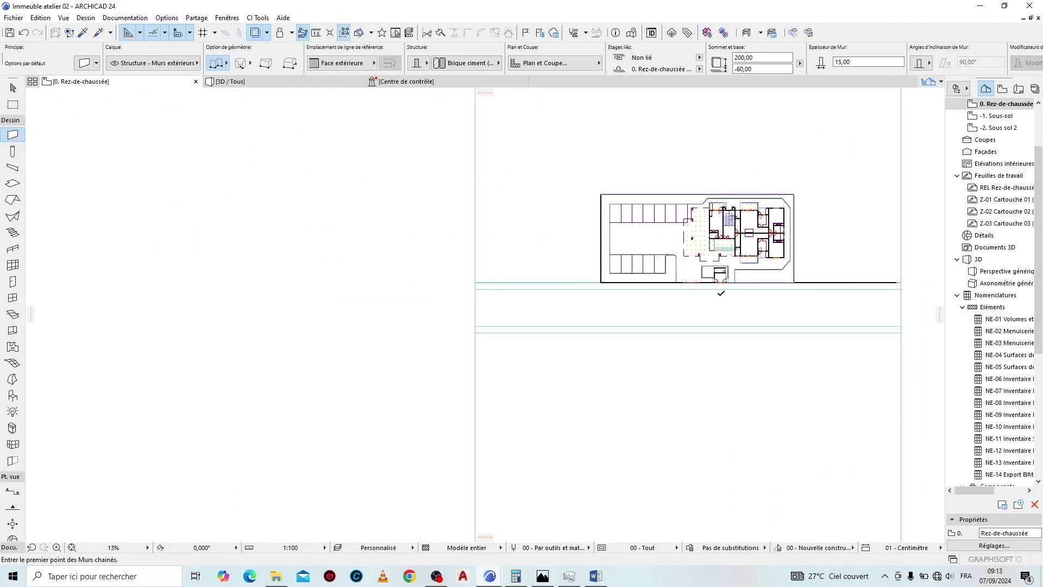
scroll(721, 293, "up", 9)
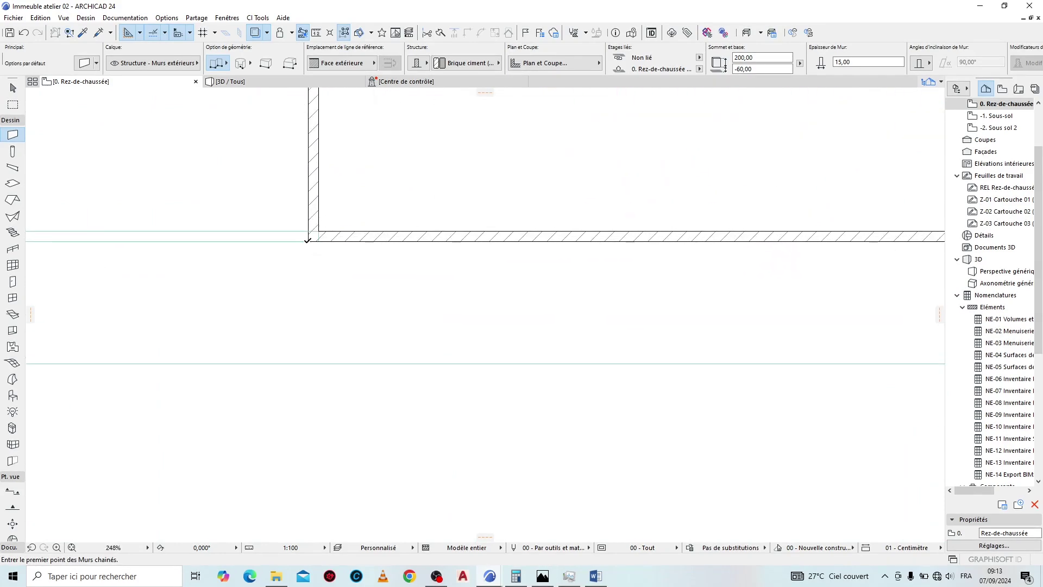
left_click(307, 239)
scroll(775, 219, "down", 4)
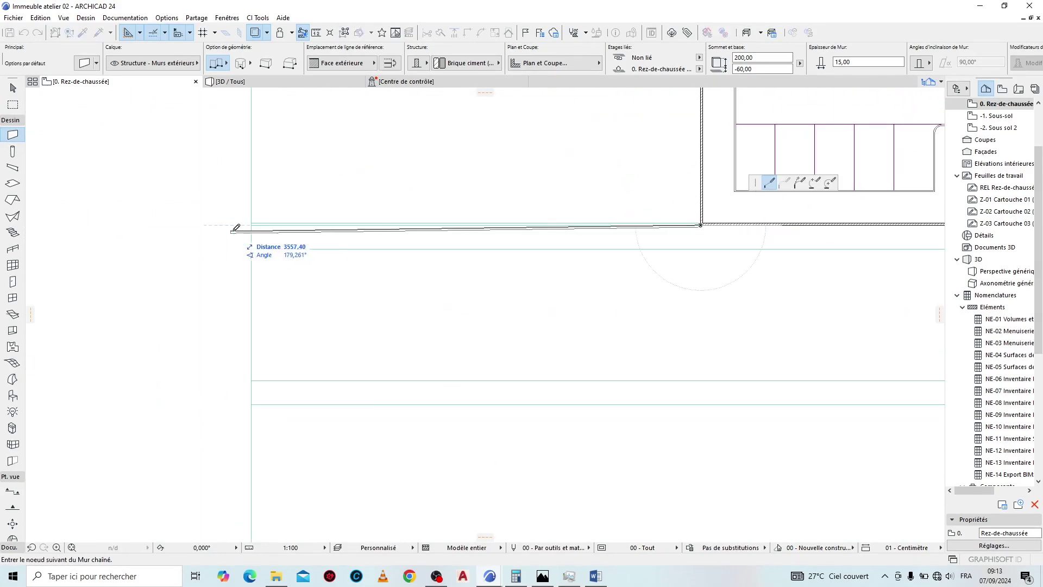
scroll(277, 224, "up", 5)
left_click(211, 239)
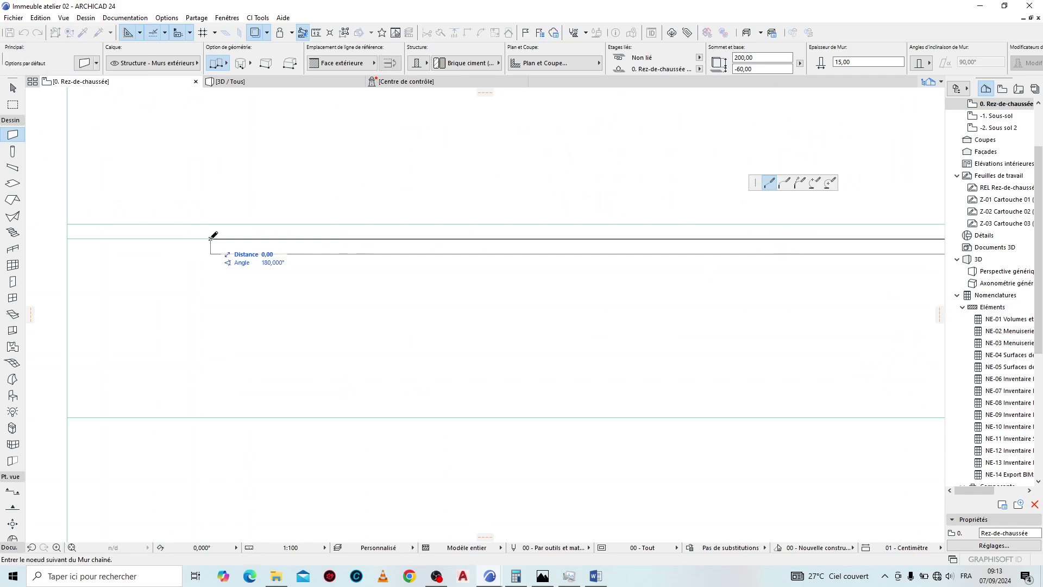
left_click(211, 239)
Step: Move the new left wall up by its own thickness so it lines up with the enclosure wall
left_click(245, 251, "shift")
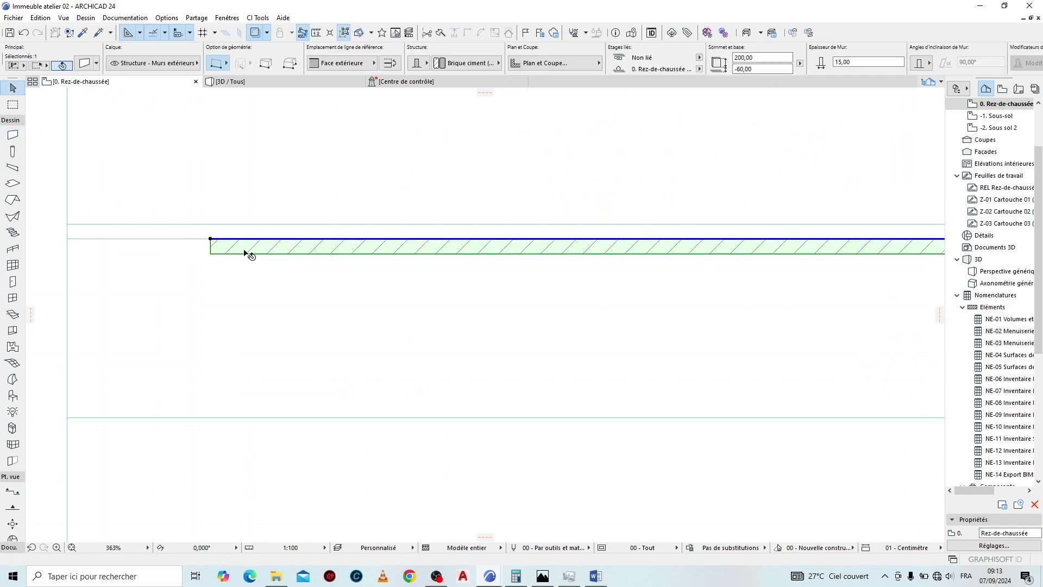
left_click(211, 240)
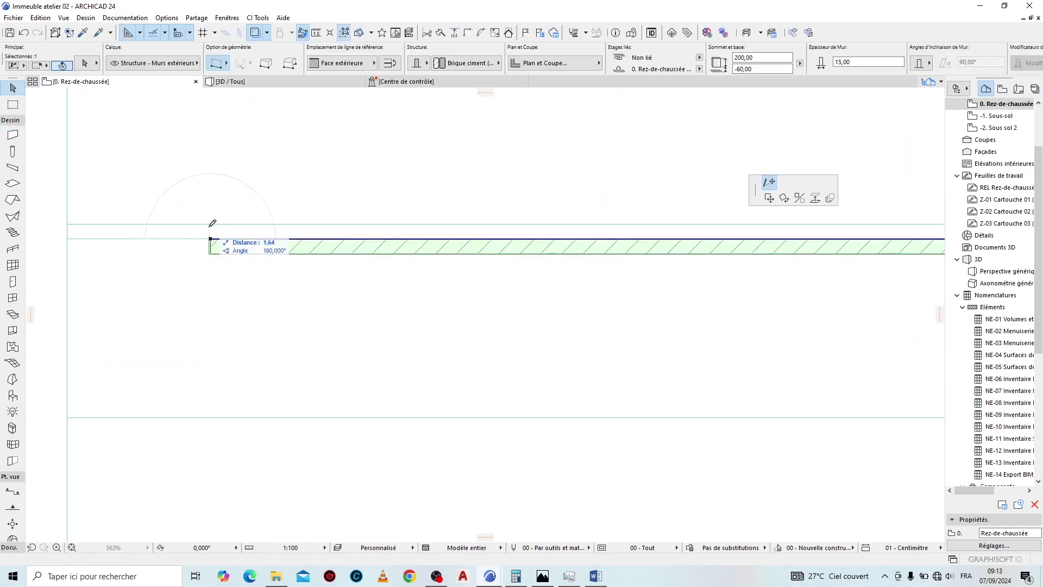
key("Escape")
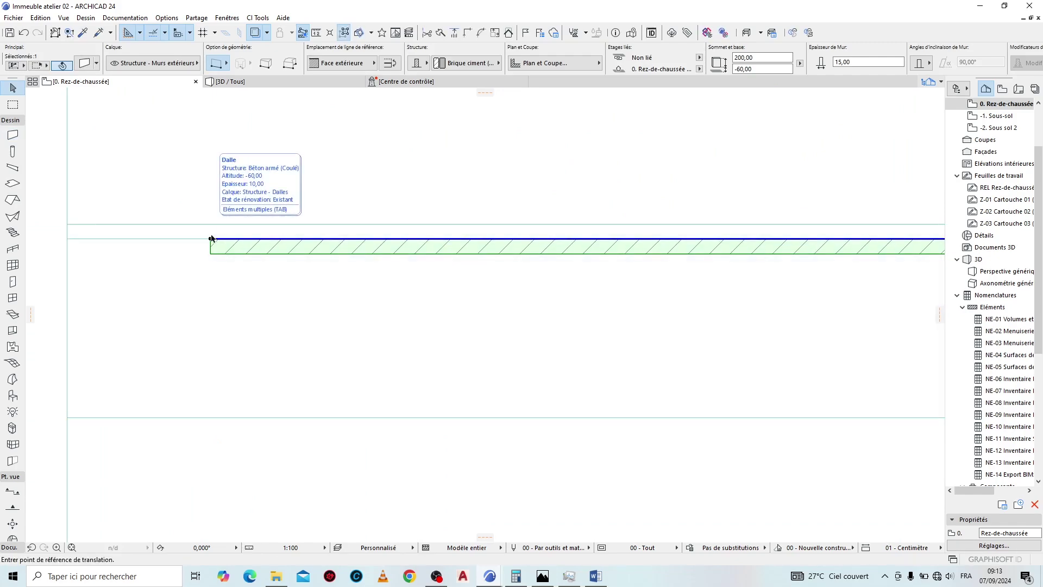
left_click(211, 238)
left_click(211, 225)
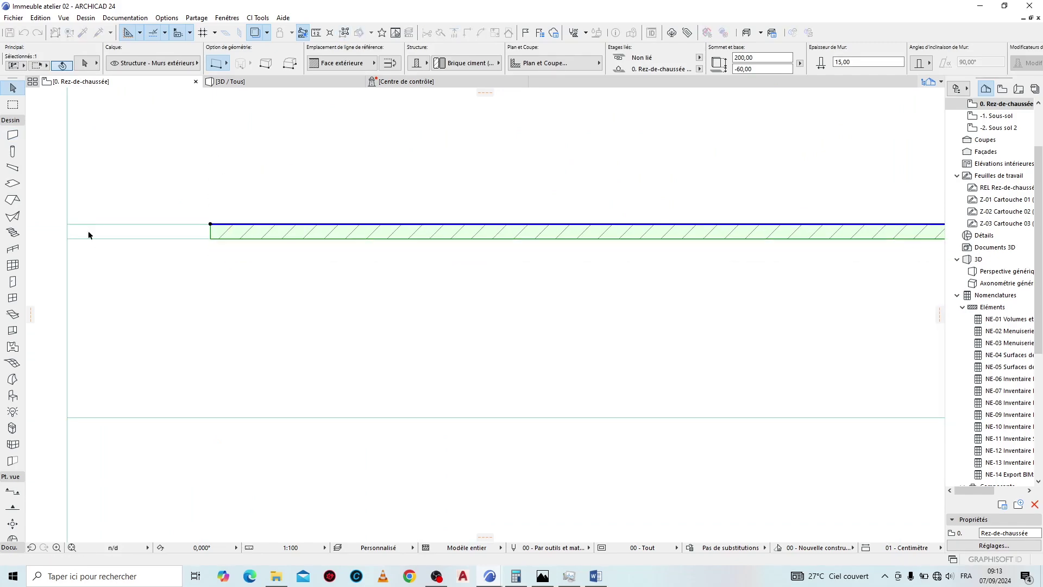
key("Escape")
Step: In the default slab settings, override all three surfaces with the linked material Volume - Maquette blanche
scroll(256, 305, "down", 5)
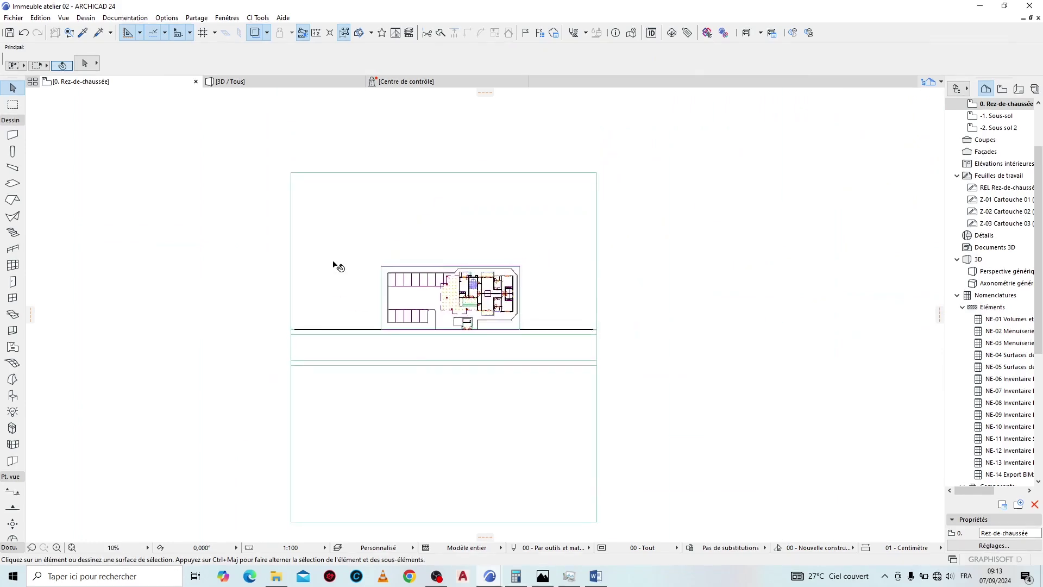
left_click(13, 184)
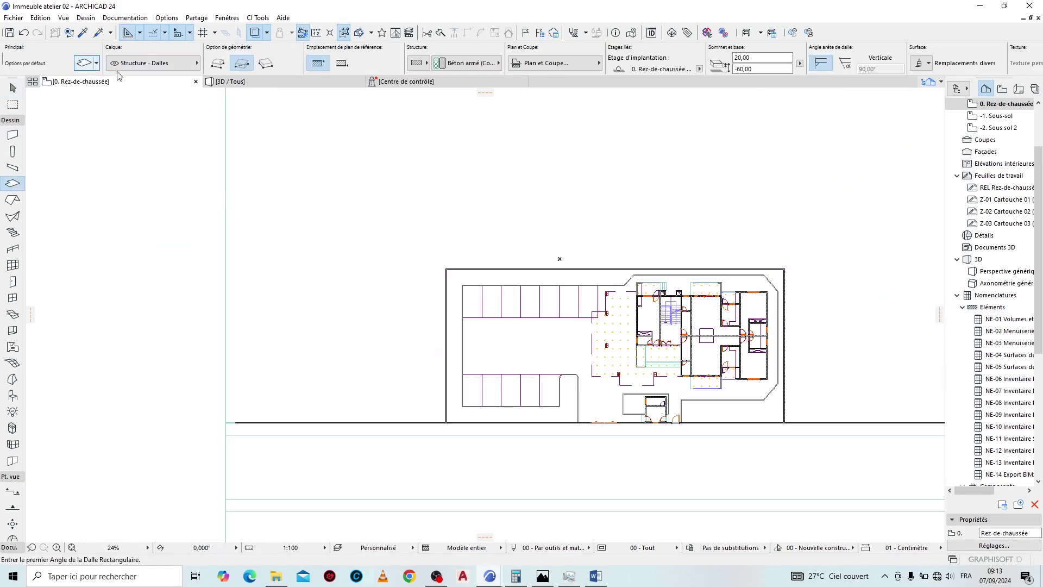
left_click(88, 68)
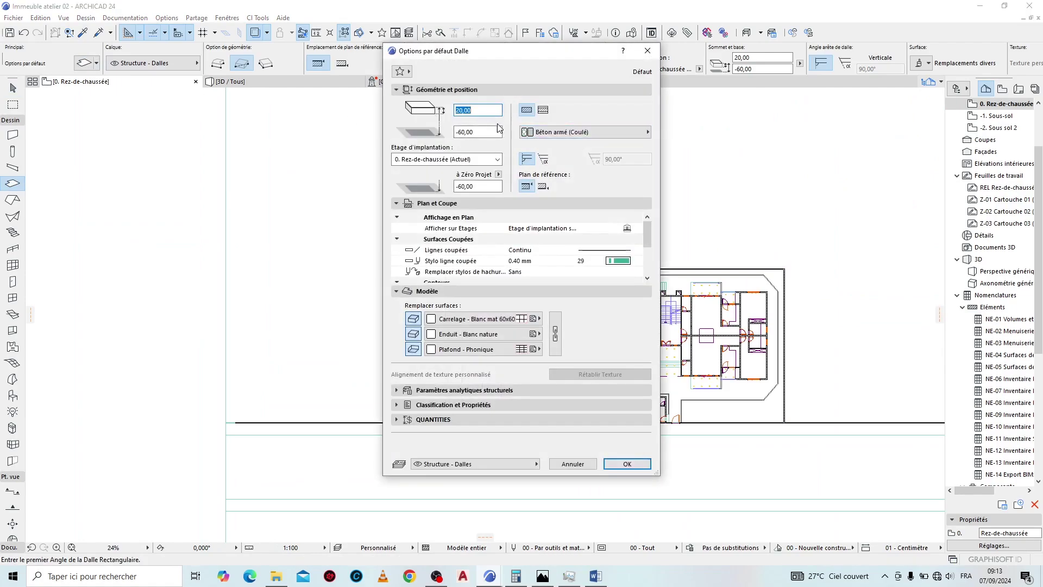
left_click(516, 319)
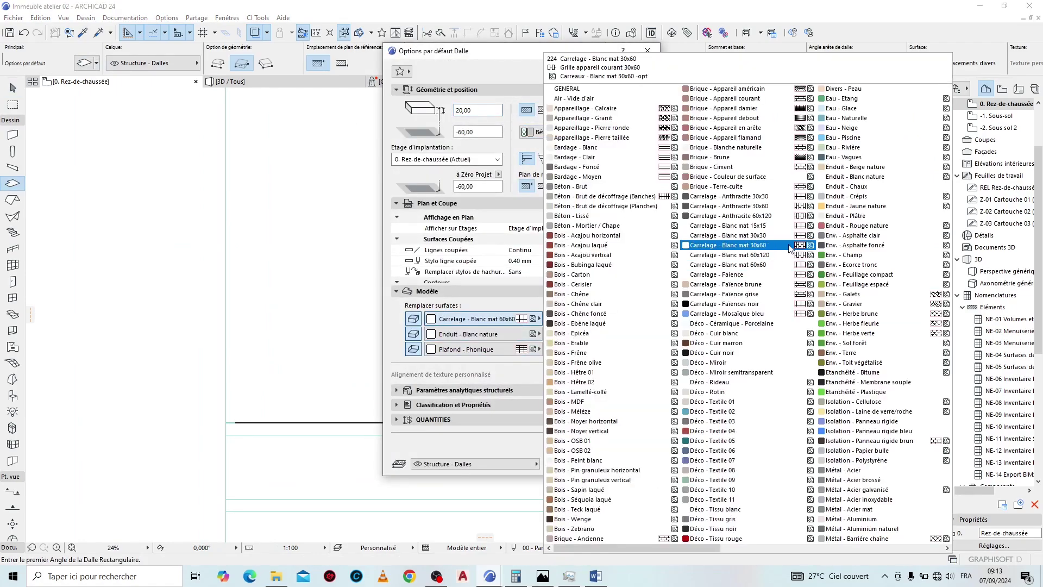
scroll(796, 259, "down", 5)
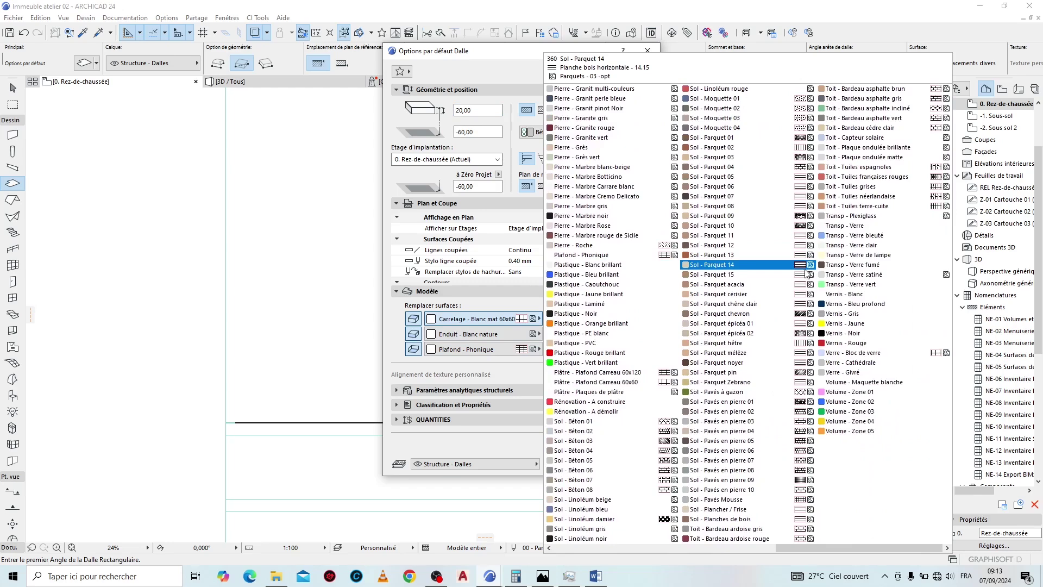
left_click(874, 383)
left_click(554, 323)
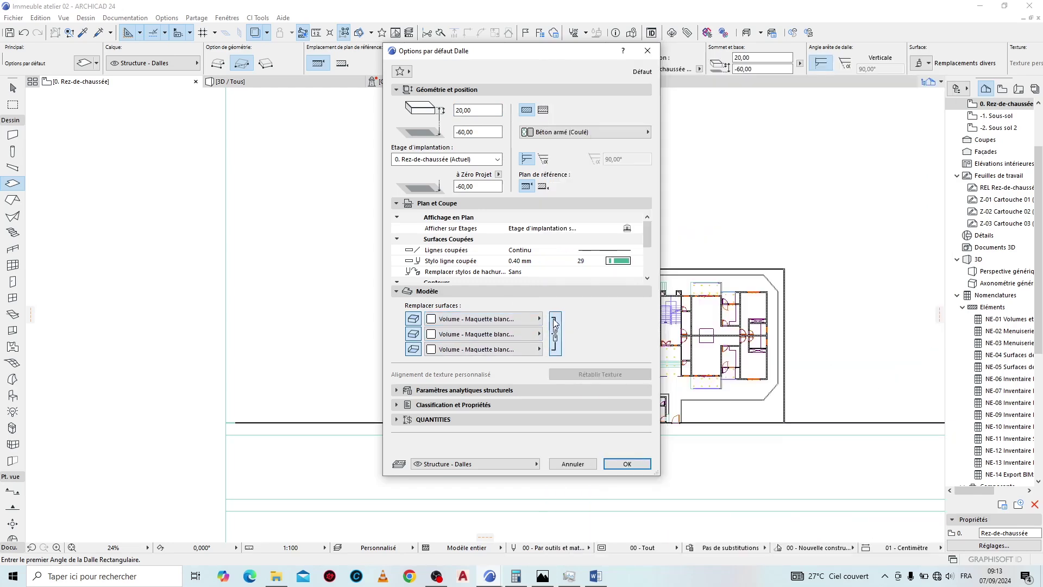
Step: Set the default slab thickness to 800 and accept the slab settings
left_click(466, 112)
left_click_drag(490, 55, 424, 41)
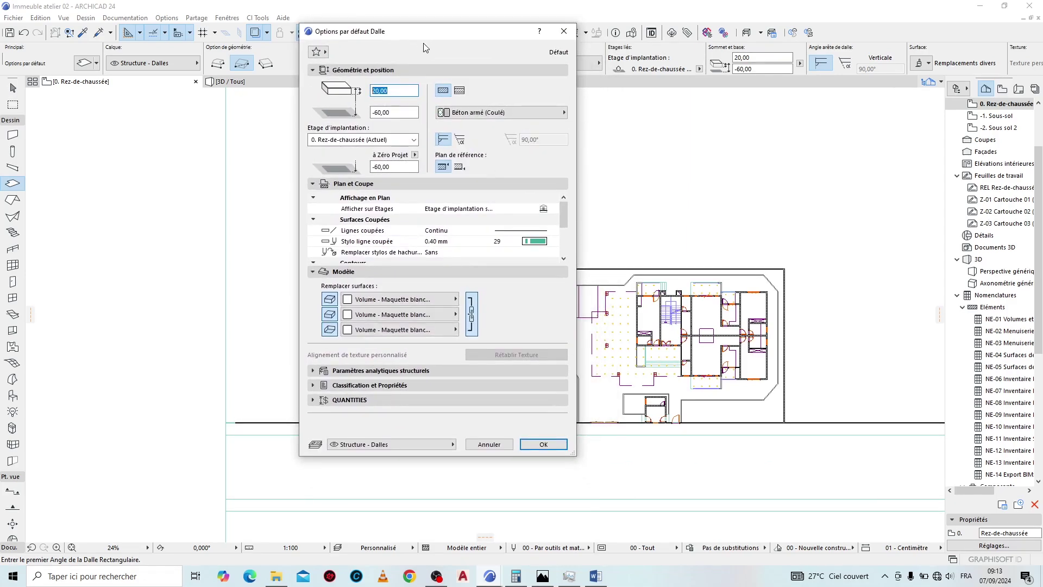
type("80")
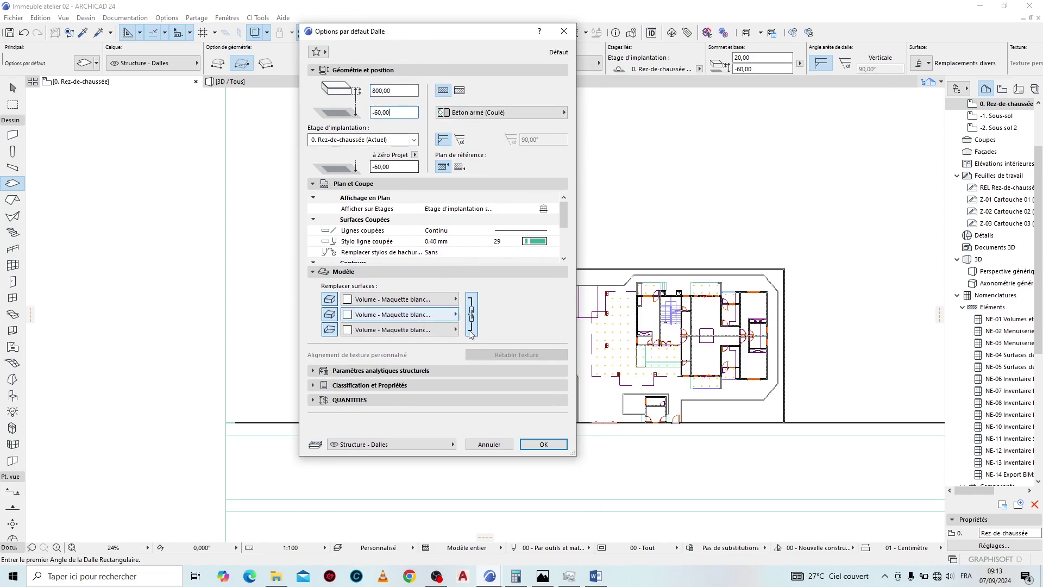
left_click(545, 444)
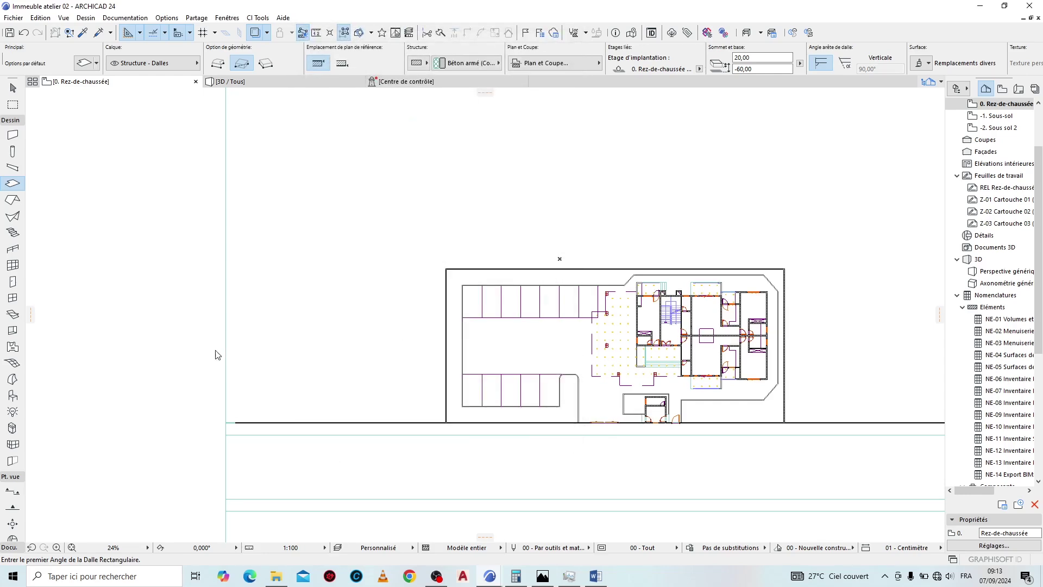
Step: Draw a rectangular slab block on the empty land to the left of the enclosure, behind the left wall
left_click(241, 259)
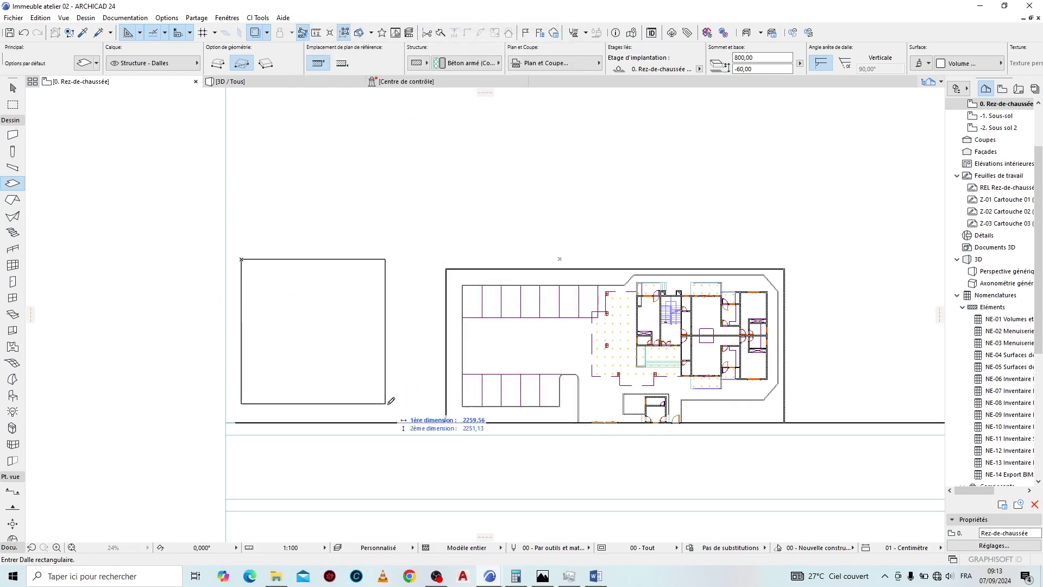
left_click(422, 410)
scroll(371, 276, "down", 3)
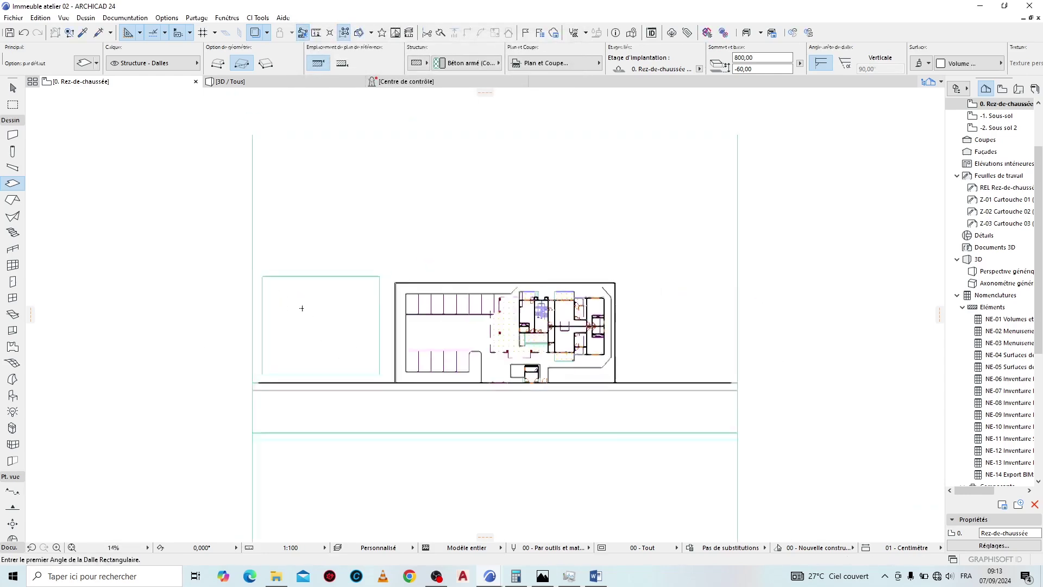
scroll(306, 255, "down", 3)
Step: Draw a second rectangular slab block on the land to the right of the enclosure, near the terrain's right edge
scroll(482, 343, "up", 5)
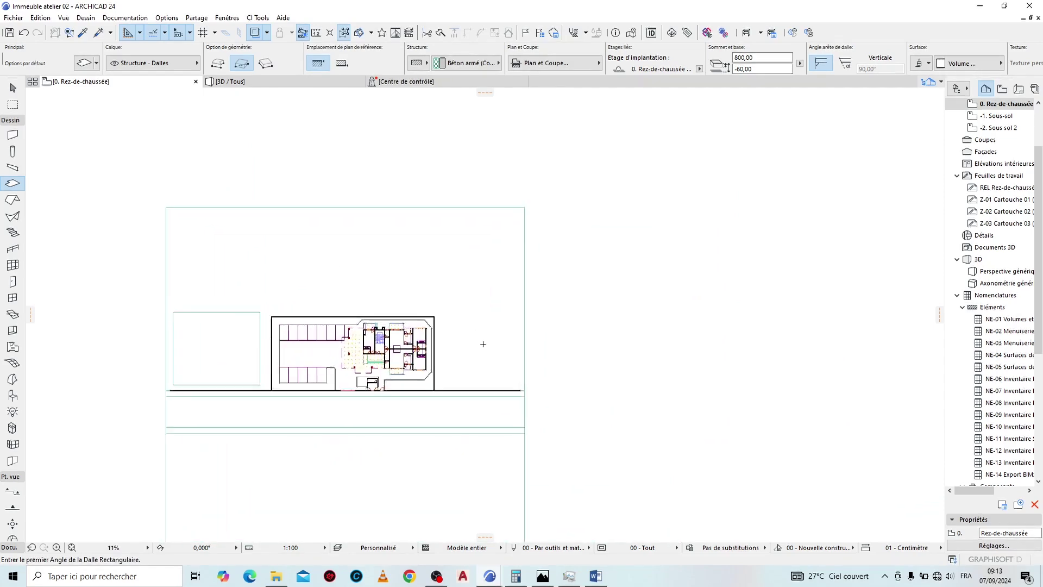
left_click(440, 276)
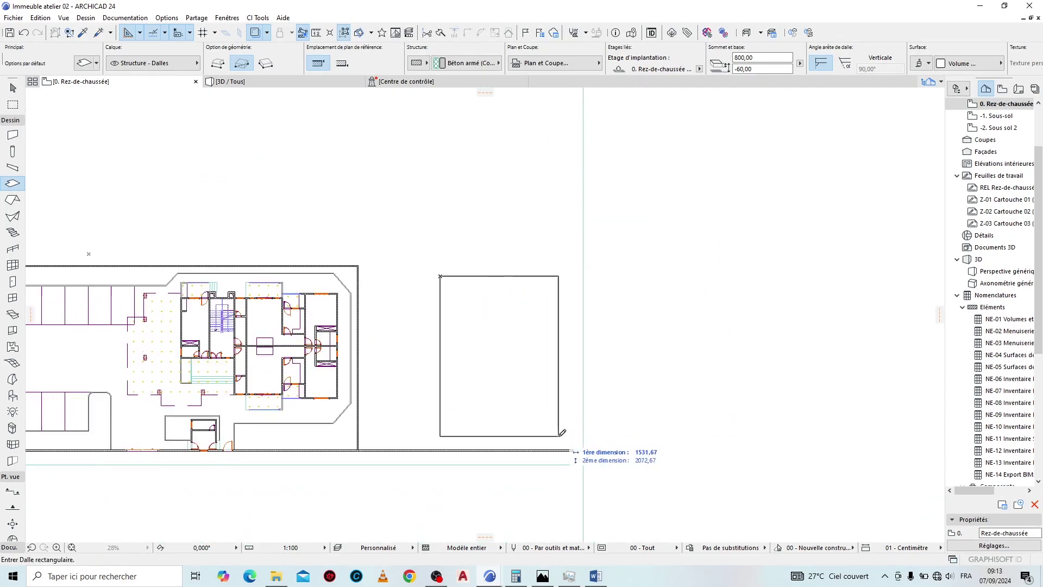
left_click(577, 436)
scroll(579, 397, "down", 5)
Step: Draw a third rectangular slab block behind the enclosure, above the parking area
scroll(495, 302, "up", 3)
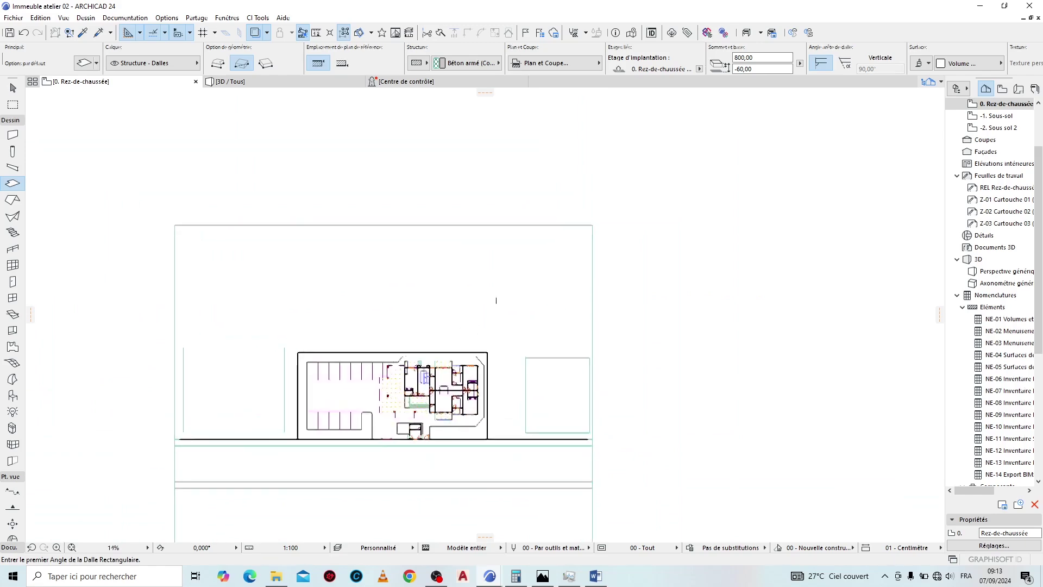
left_click(202, 220)
left_click(364, 310)
scroll(401, 282, "down", 4)
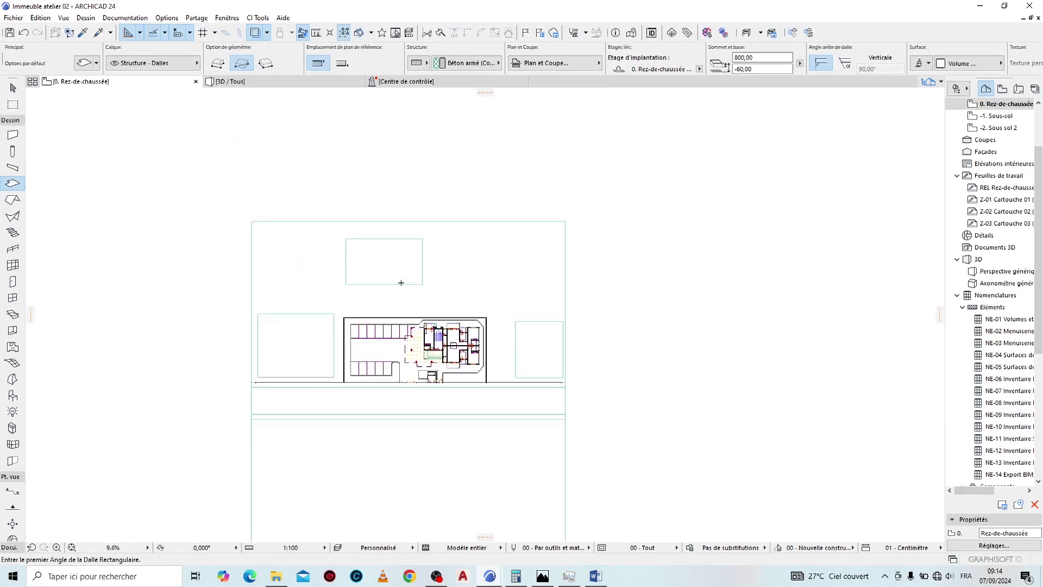
Step: In the 3D view, set the reference plane of all three neighbouring slab blocks to their bottom face so they rise above the terrain
left_click(296, 83)
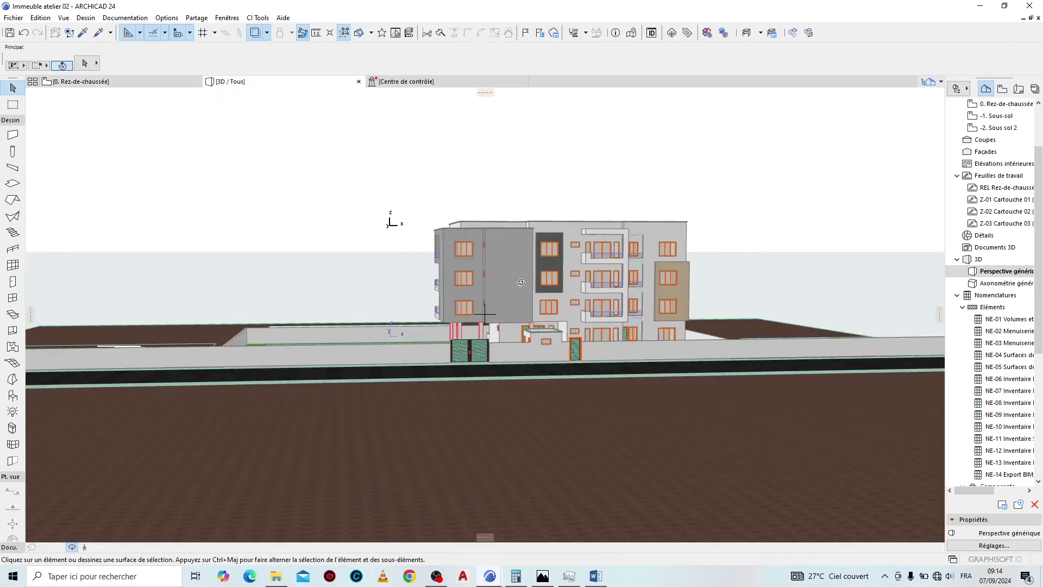
middle_click_drag(537, 284, 307, 324, "shift")
middle_click_drag(418, 317, 318, 244, "shift")
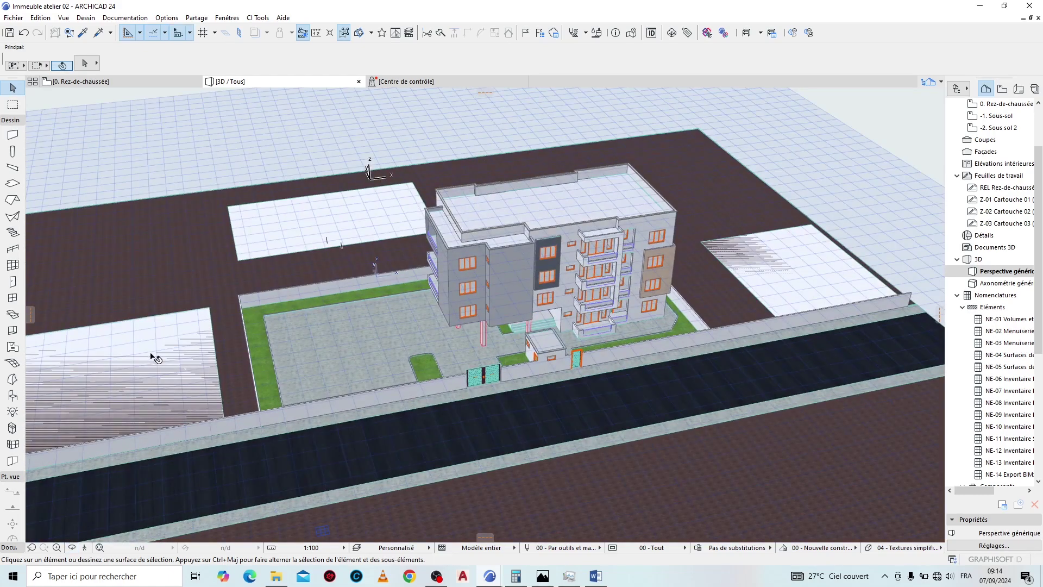
left_click(154, 357)
left_click(381, 224, "shift")
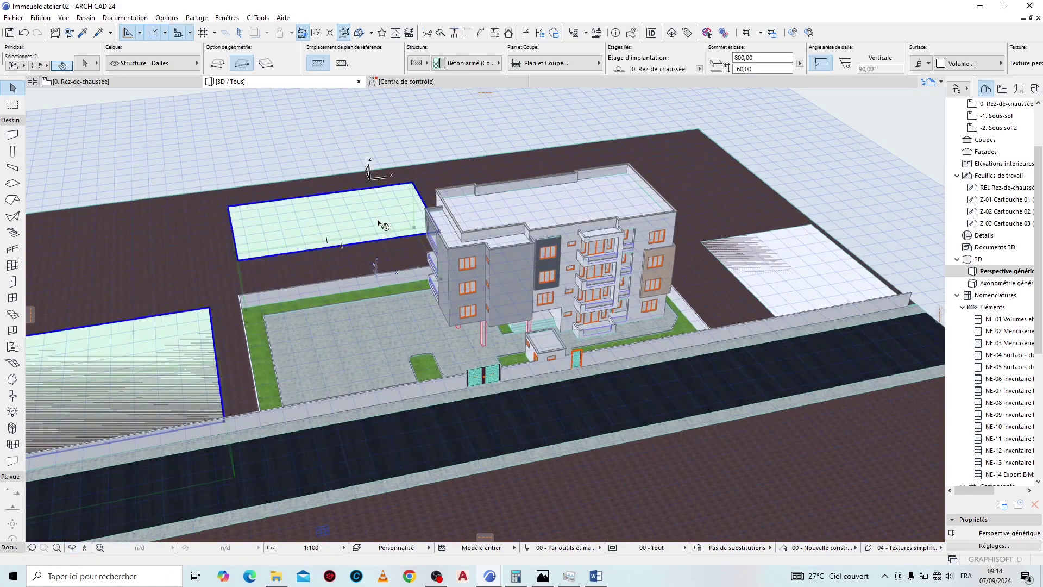
left_click(753, 256, "shift")
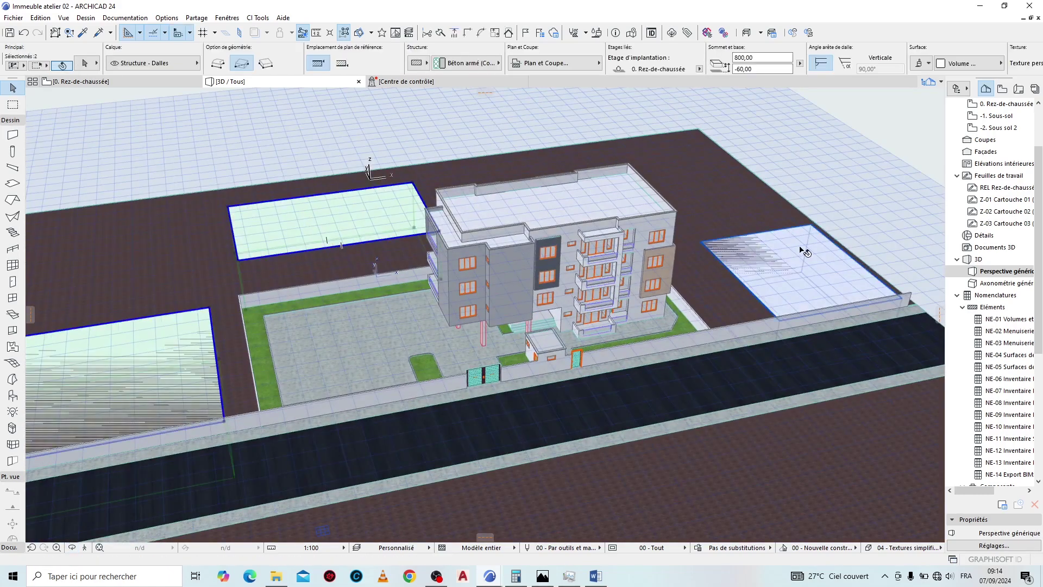
left_click(342, 64)
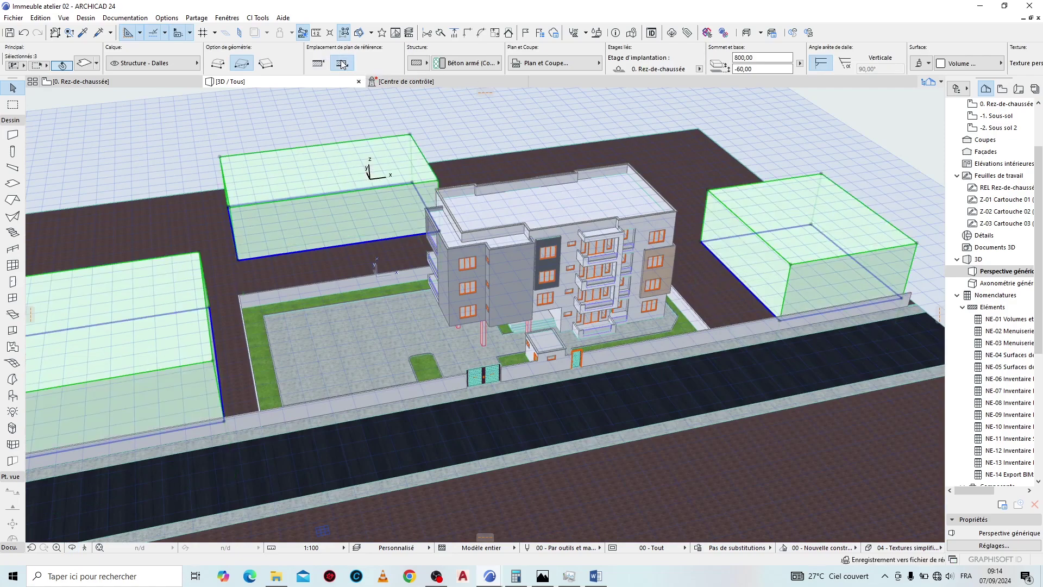
key("Escape")
Step: Examine the white massing blocks around the apartment building from above and from street level in 3D
middle_click_drag(486, 434, 209, 270, "shift")
scroll(591, 419, "down", 5)
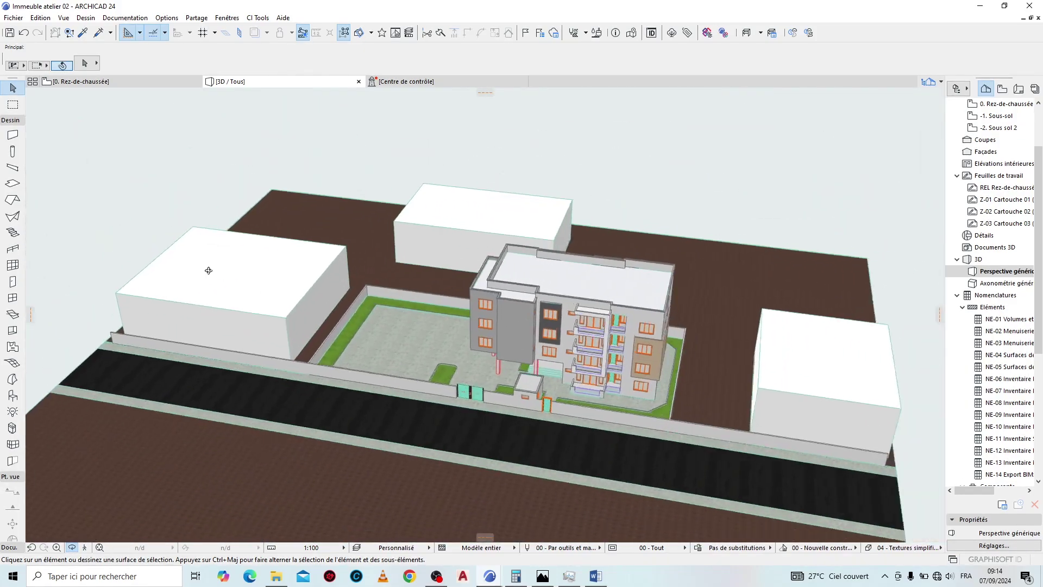
scroll(208, 270, "down", 2)
scroll(475, 379, "up", 5)
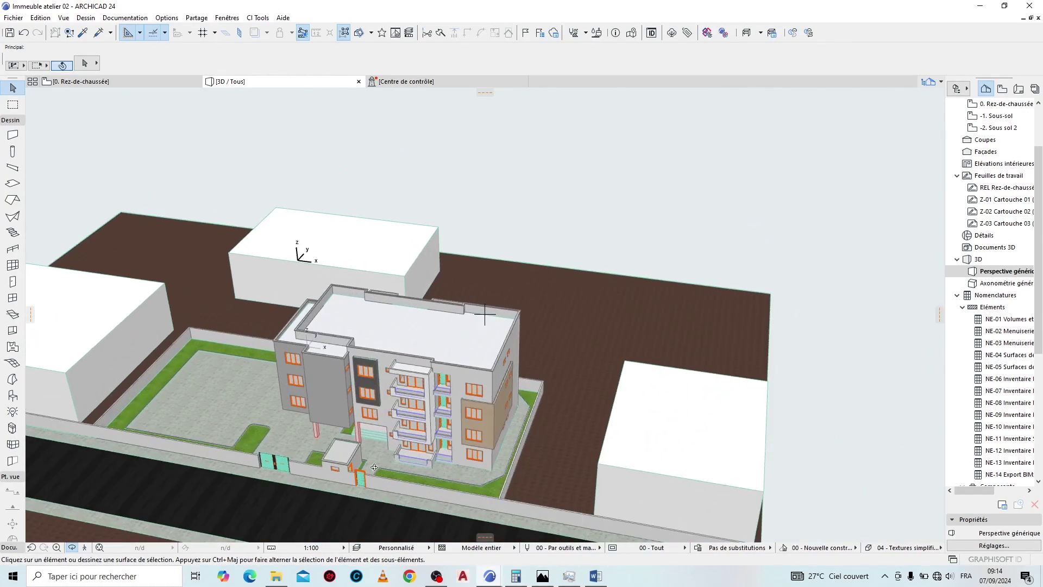
middle_click_drag(374, 467, 528, 403, "shift")
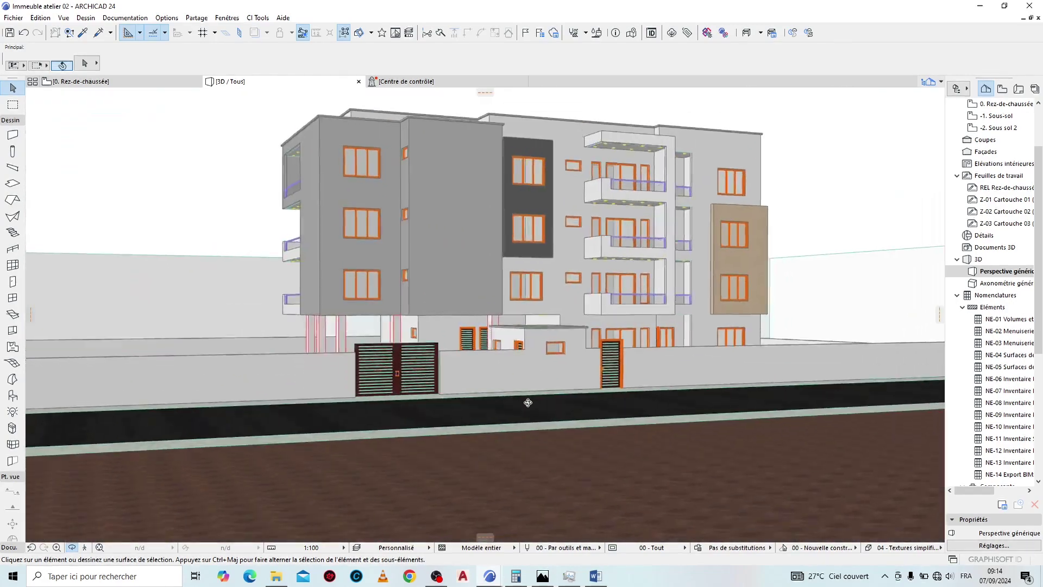
scroll(634, 377, "down", 3)
middle_click_drag(673, 344, 532, 349, "shift")
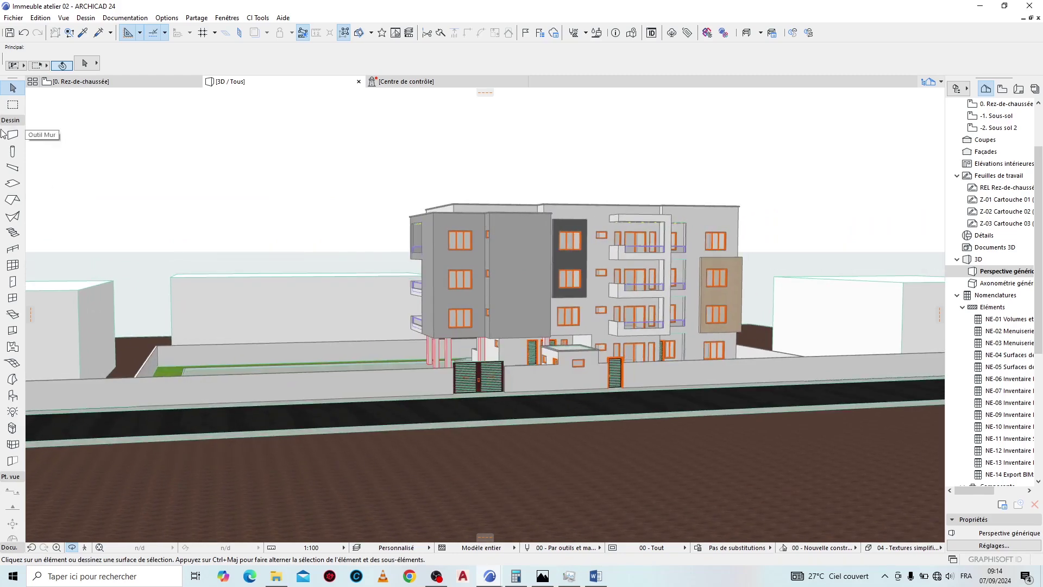
left_click(107, 83)
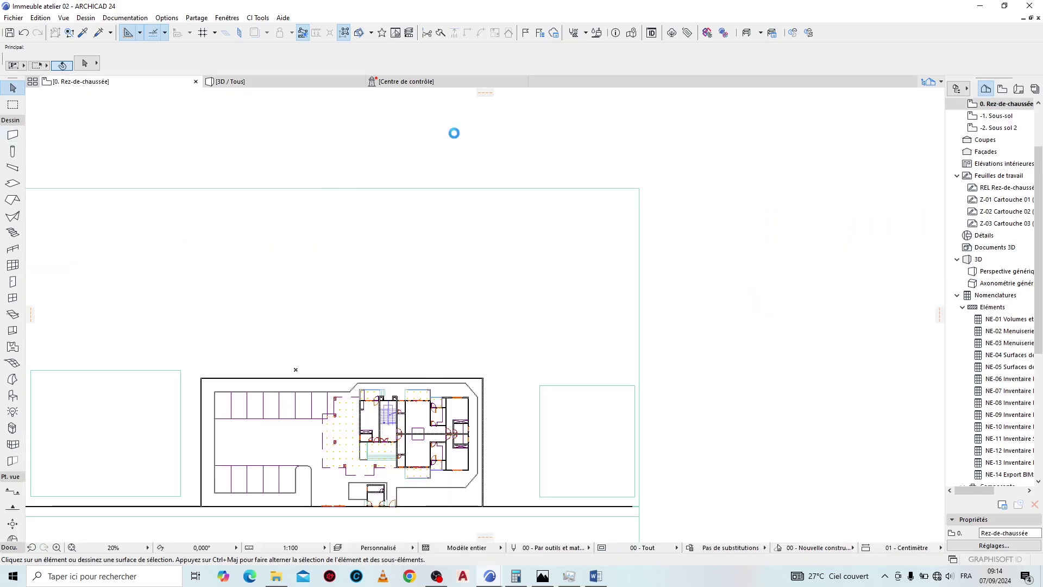
left_click(168, 18)
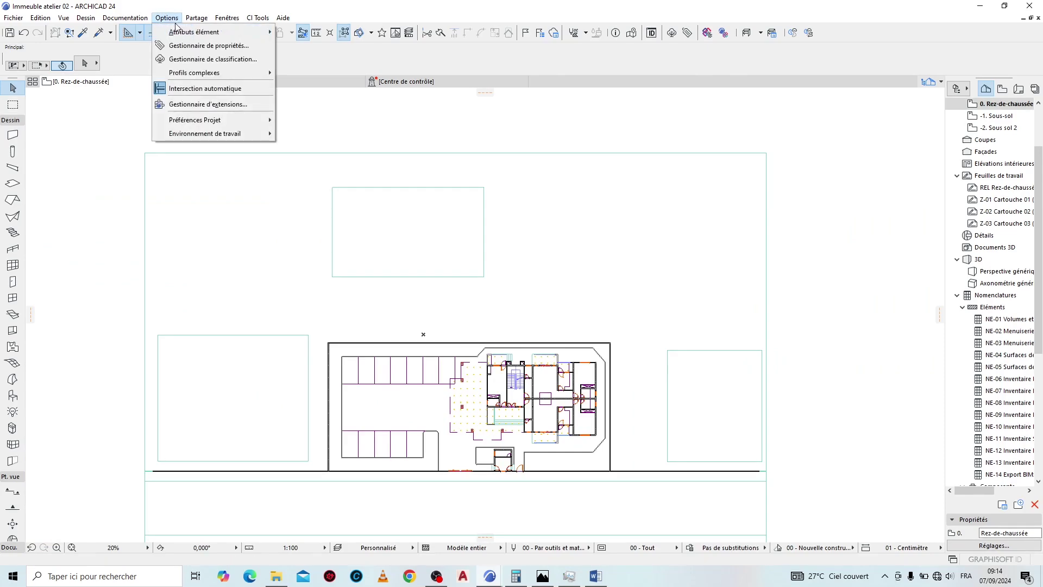
mouse_move(188, 31)
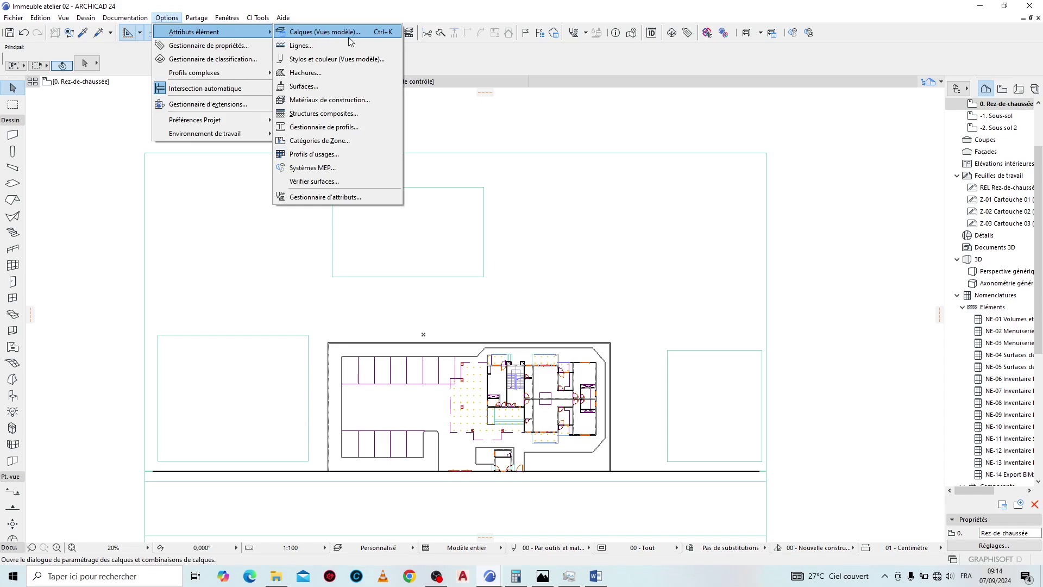
left_click(369, 2)
left_click(123, 19)
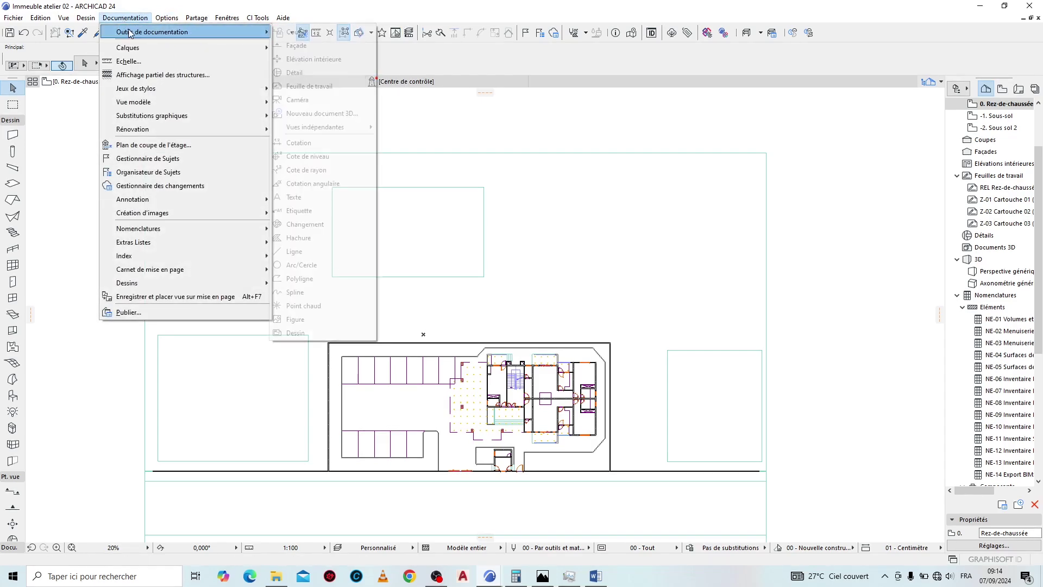
left_click(377, 6)
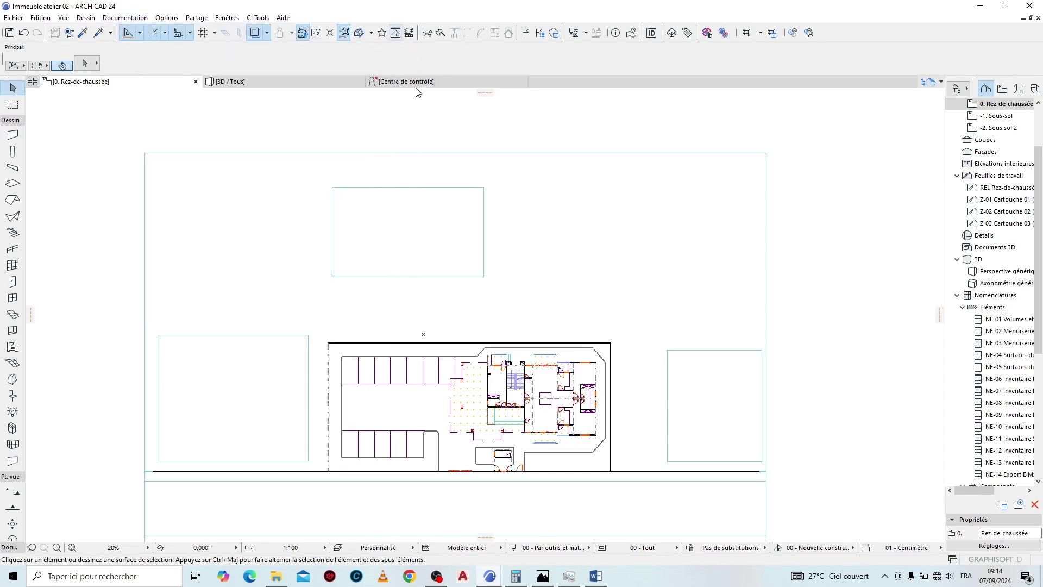
left_click(338, 548)
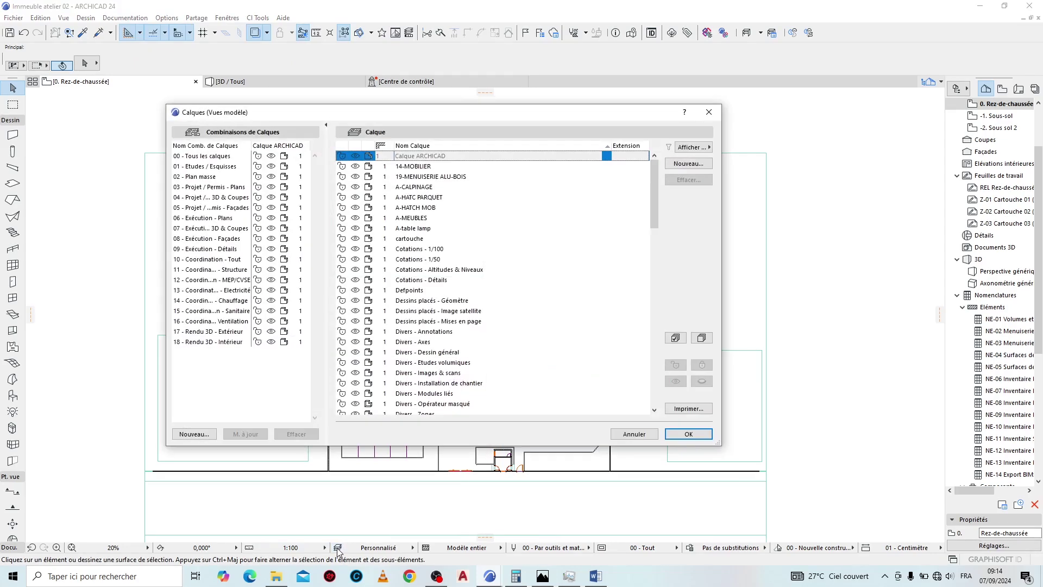
key("Escape")
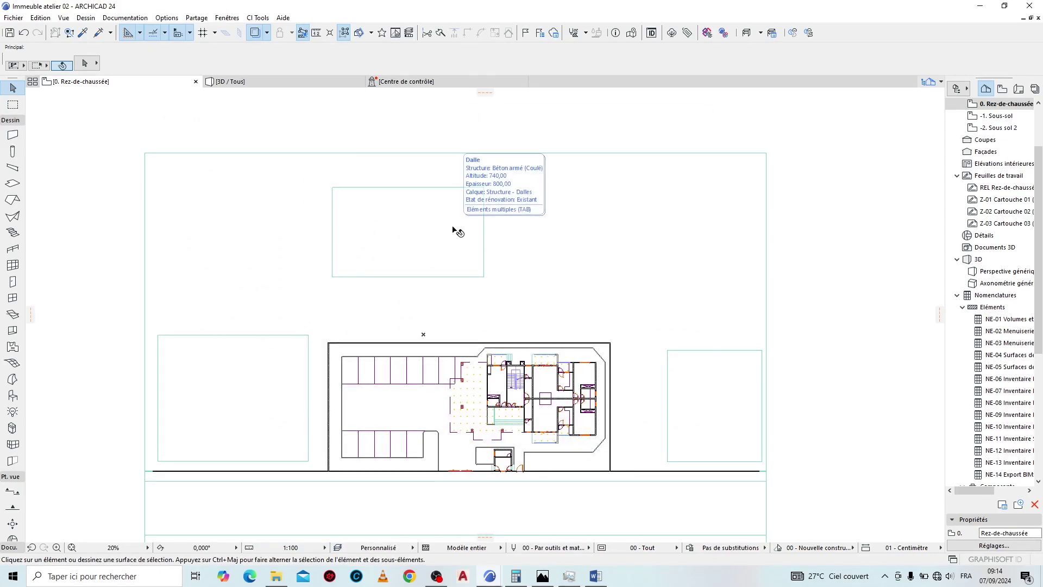
Step: Create a new layer named Cloture in the model view layers, hide it, and accept the layer settings
key("ctrl+l")
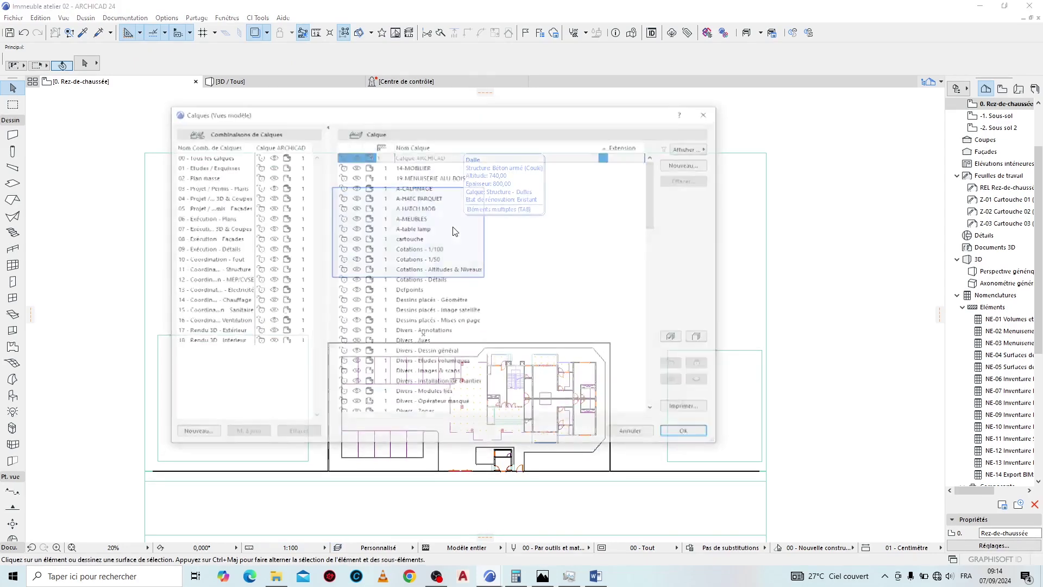
left_click_drag(448, 112, 542, 68)
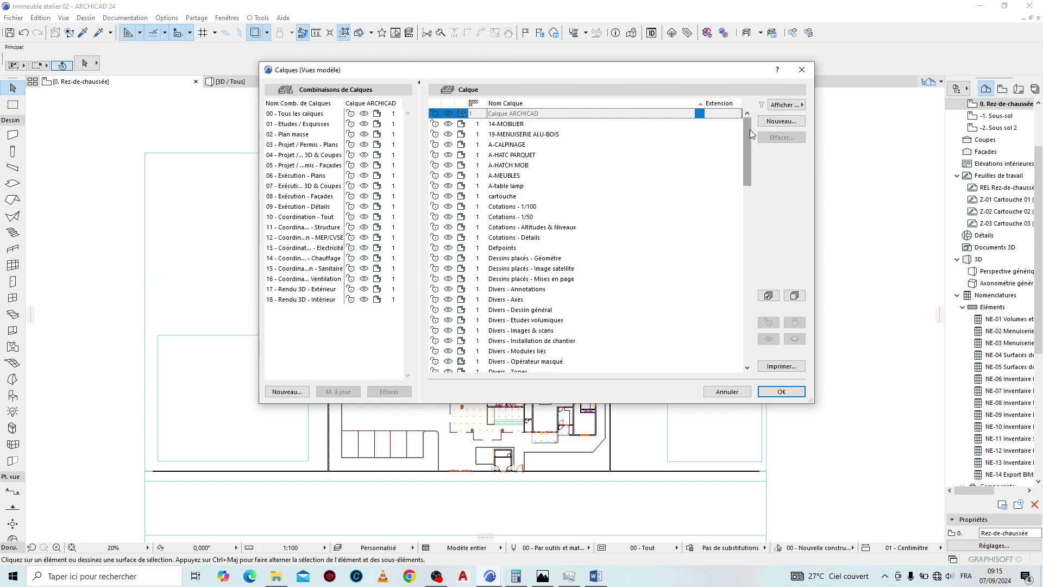
left_click(781, 121)
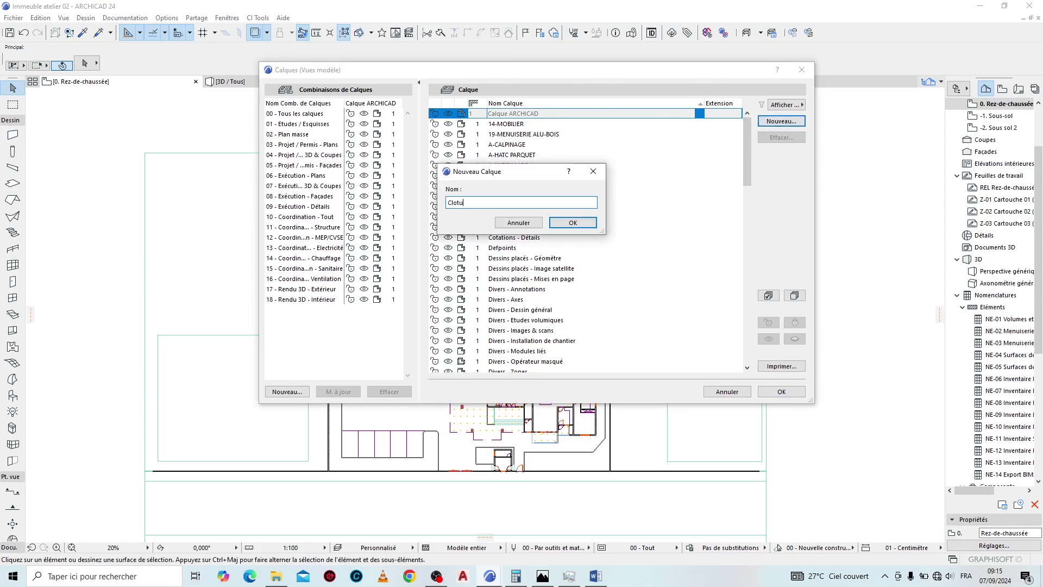
left_click(577, 223)
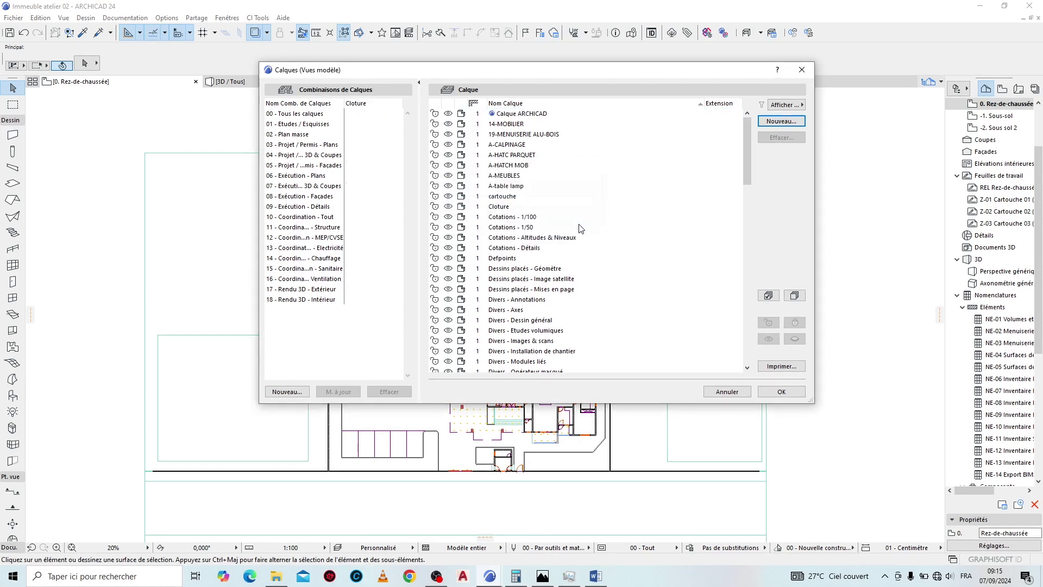
left_click(448, 209)
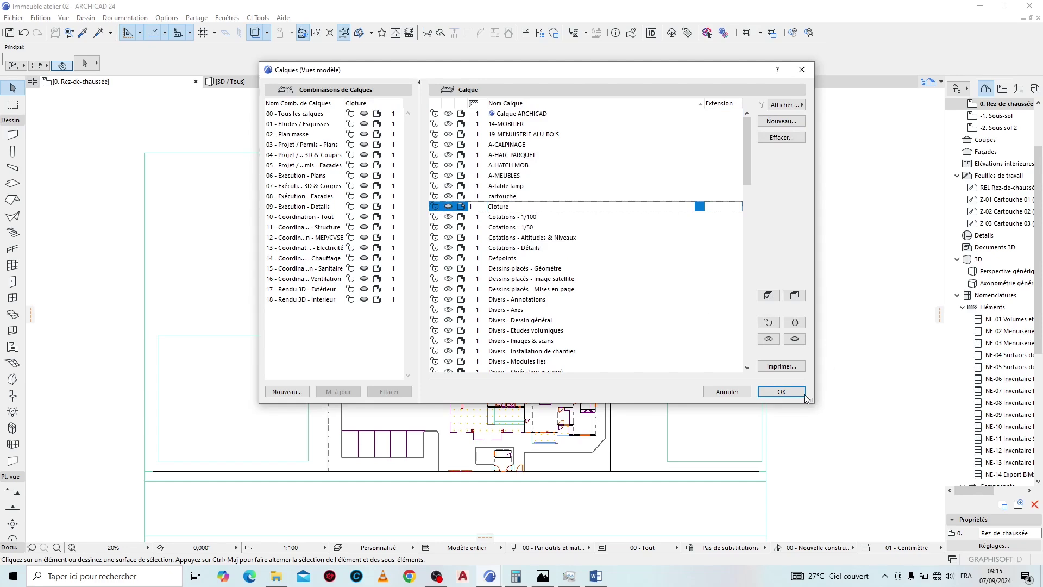
left_click(781, 392)
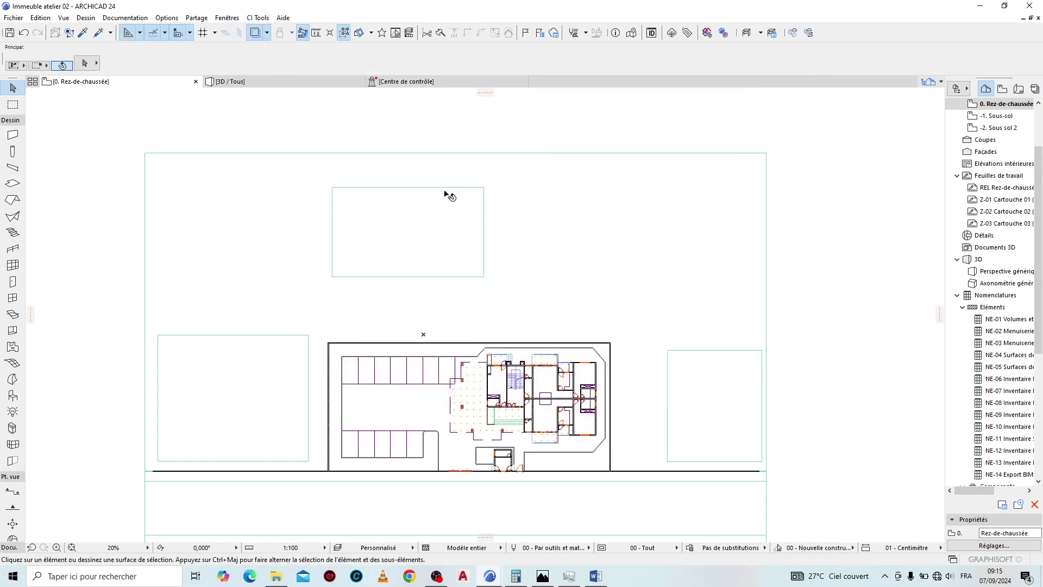
Step: Move the two street-side enclosure walls with the gate and the entrance door to the Cloture layer in 3D
left_click(333, 83)
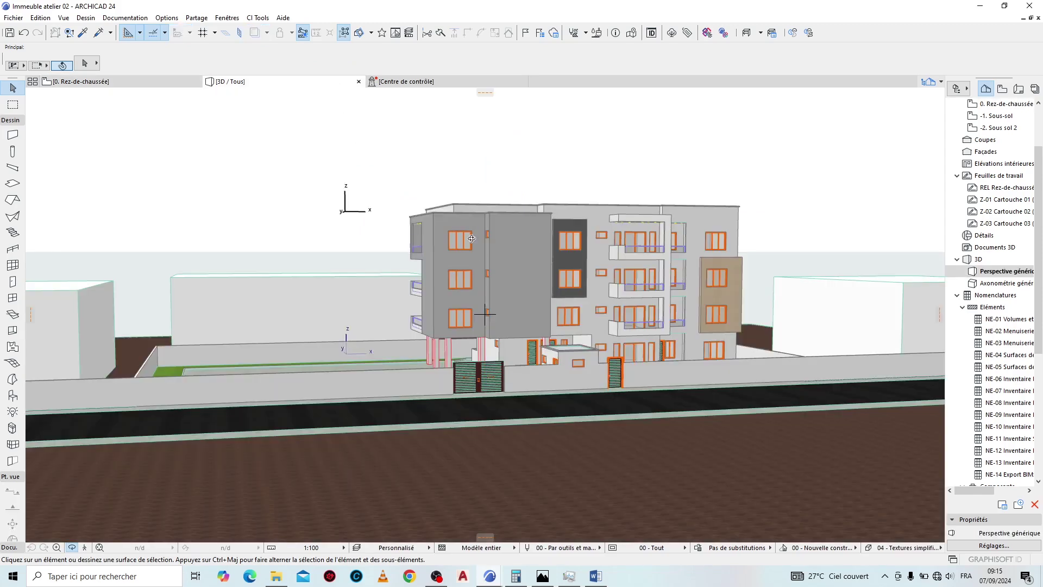
scroll(639, 434, "up", 8)
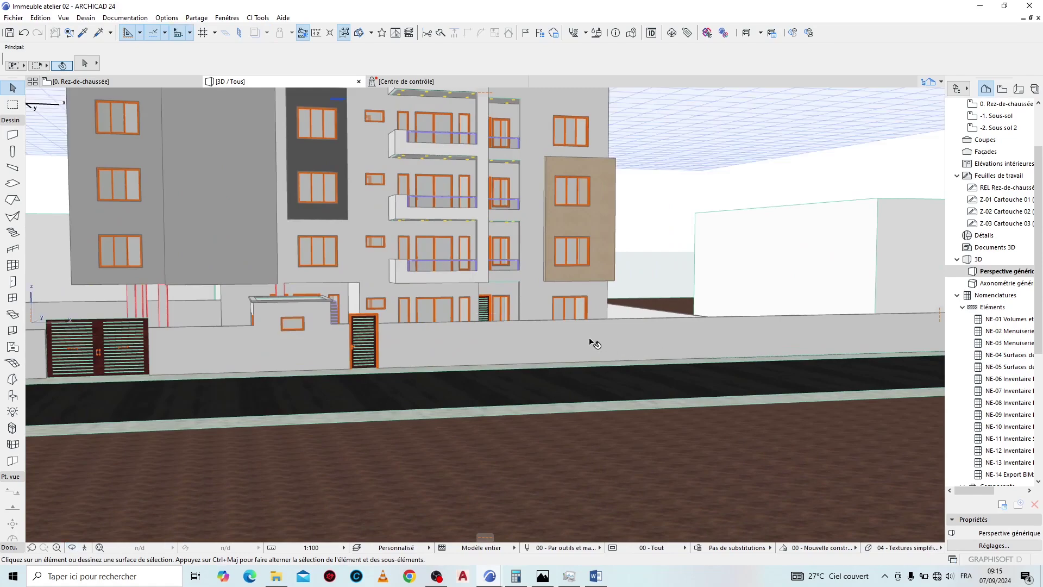
left_click(593, 343)
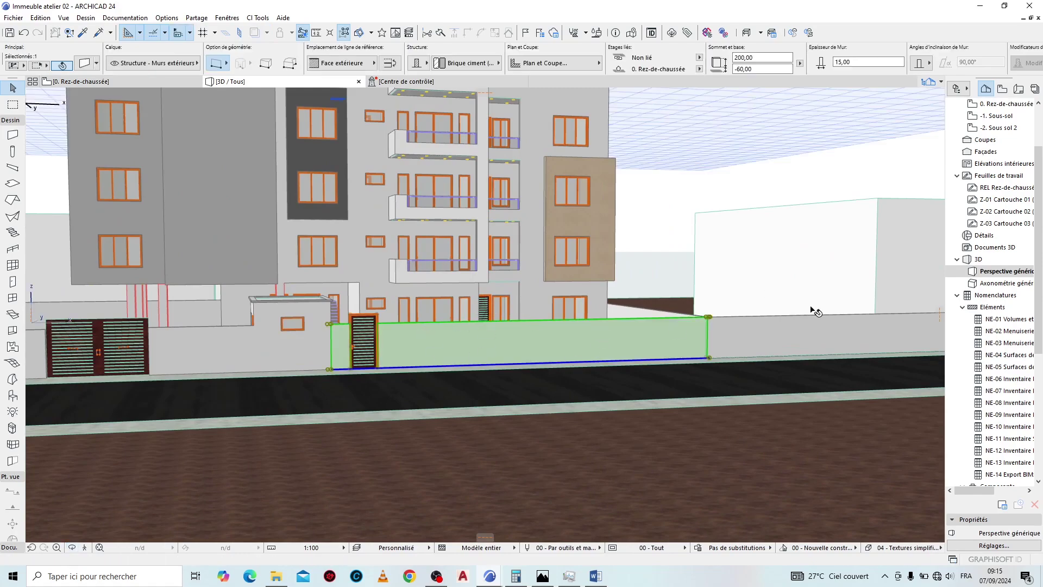
scroll(813, 310, "down", 5)
scroll(403, 328, "up", 3)
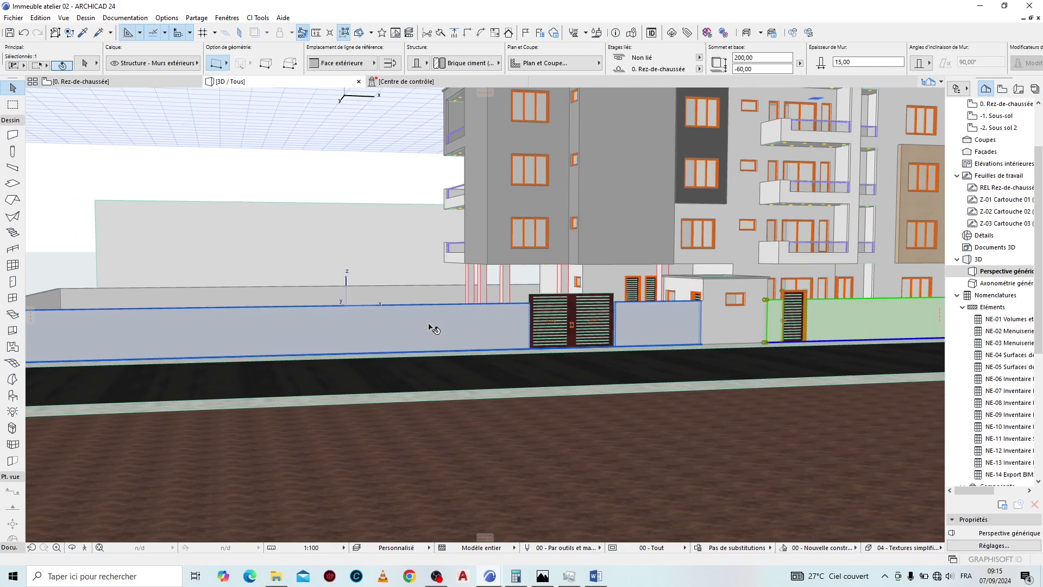
left_click(433, 342, "shift")
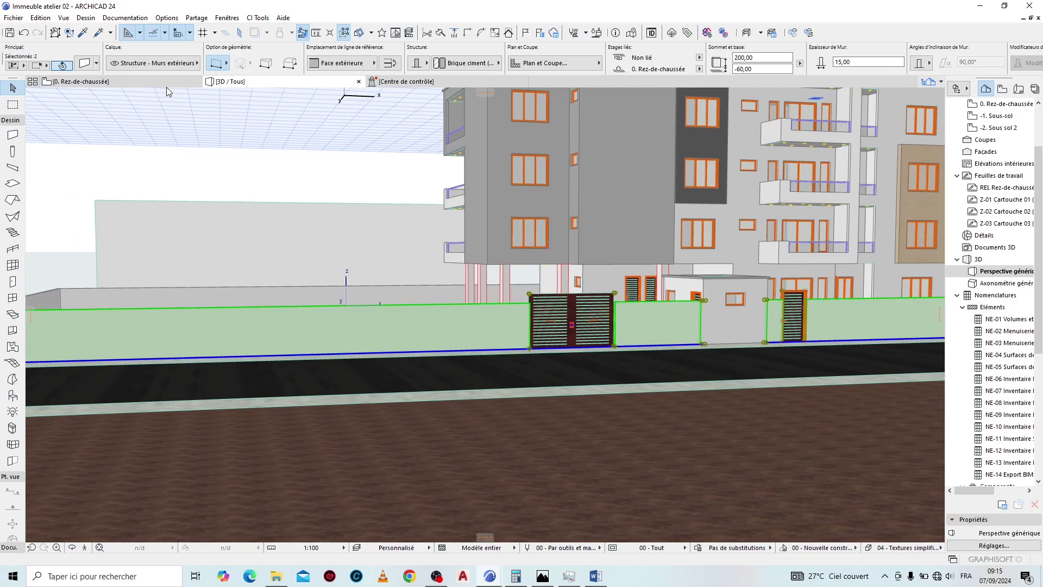
left_click(139, 64)
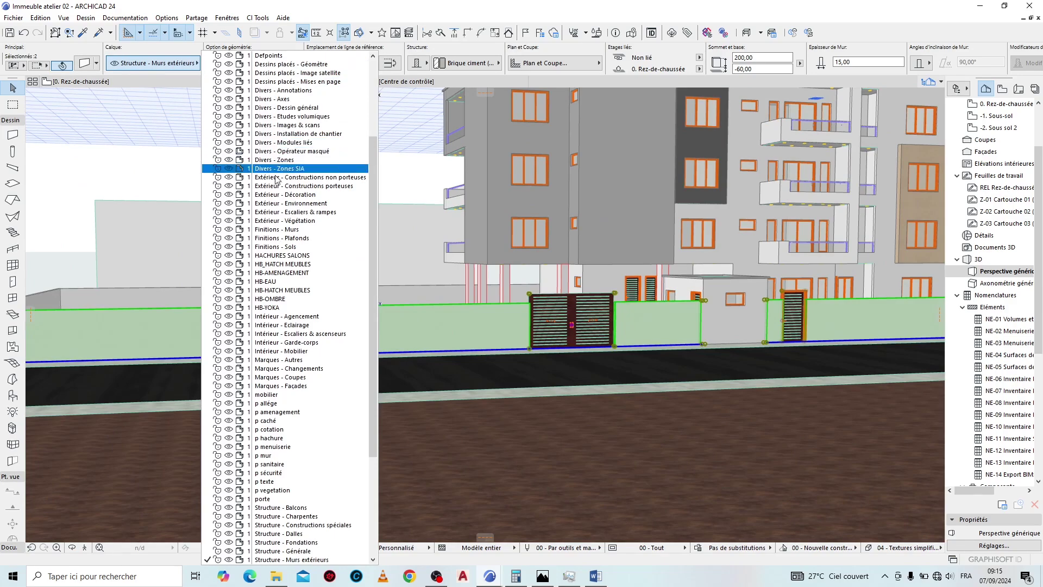
scroll(274, 193, "up", 3)
scroll(261, 169, "up", 2)
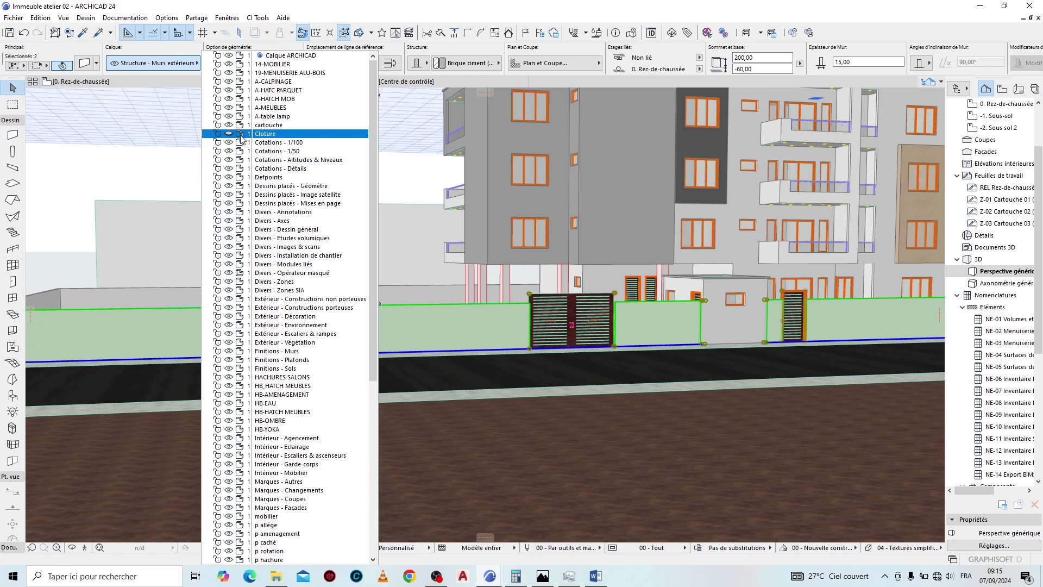
left_click(289, 135)
Step: Inspect the building's front façade, guardhouse and courtyard from several street-level viewpoints with the front enclosure hidden
scroll(291, 211, "down", 5)
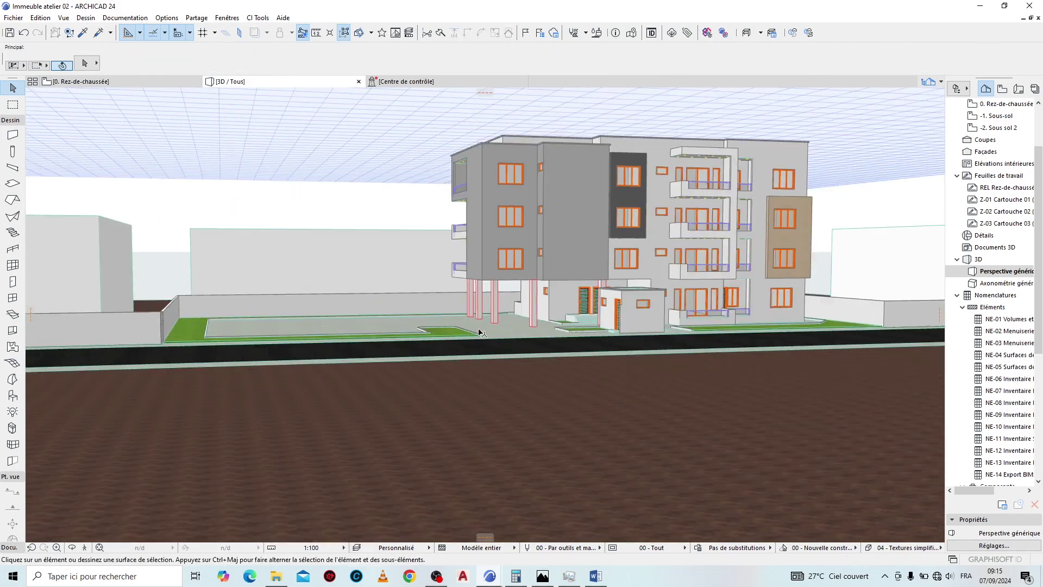
left_click(75, 550)
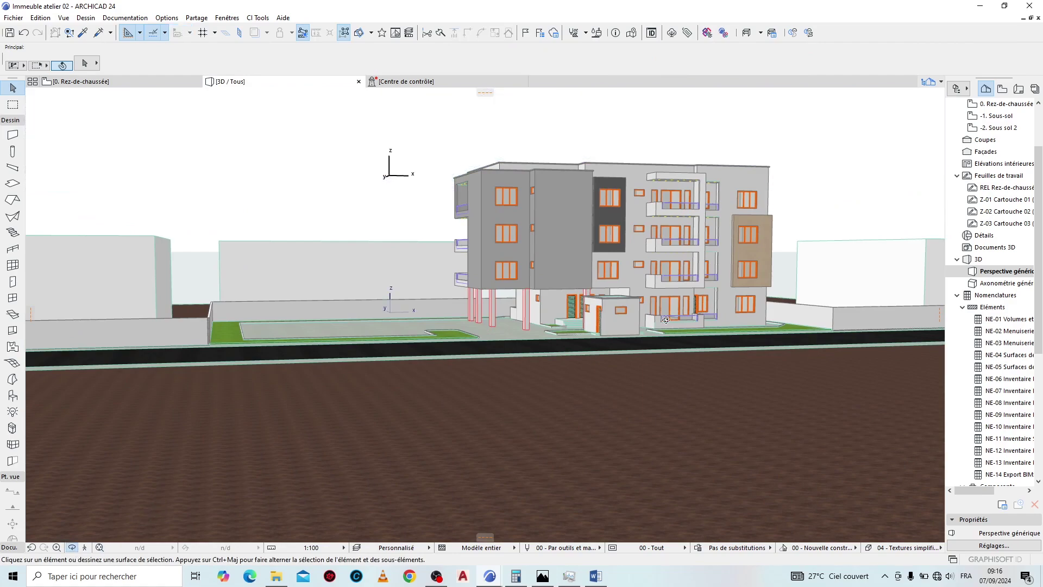
scroll(662, 307, "up", 4)
mouse_move(625, 348)
left_mouse_down()
mouse_move(618, 322)
mouse_move(637, 335)
left_mouse_up()
scroll(709, 362, "down", 4)
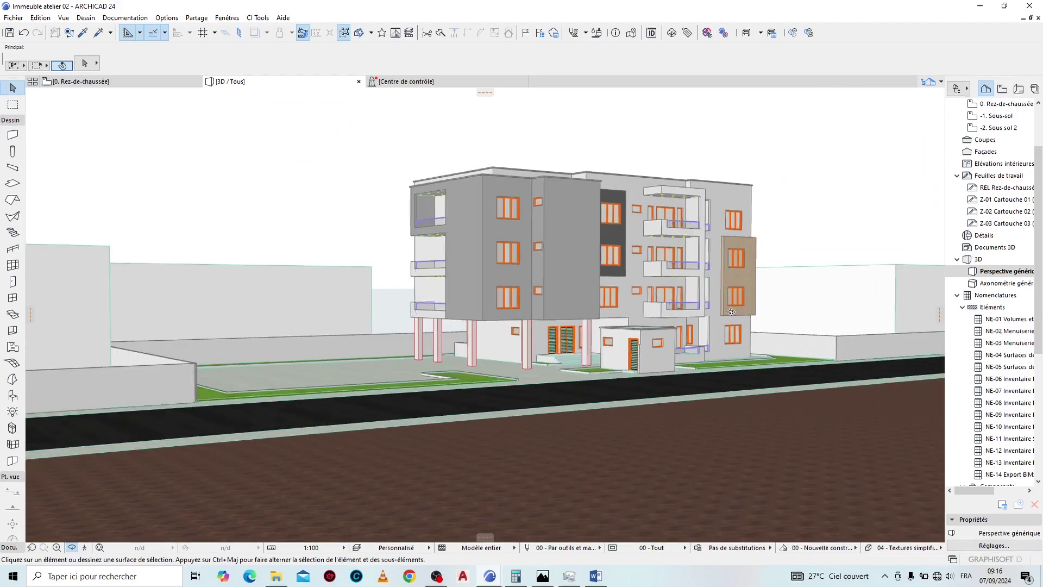
scroll(740, 326, "up", 4)
left_click_drag(739, 326, 708, 360)
scroll(707, 360, "down", 5)
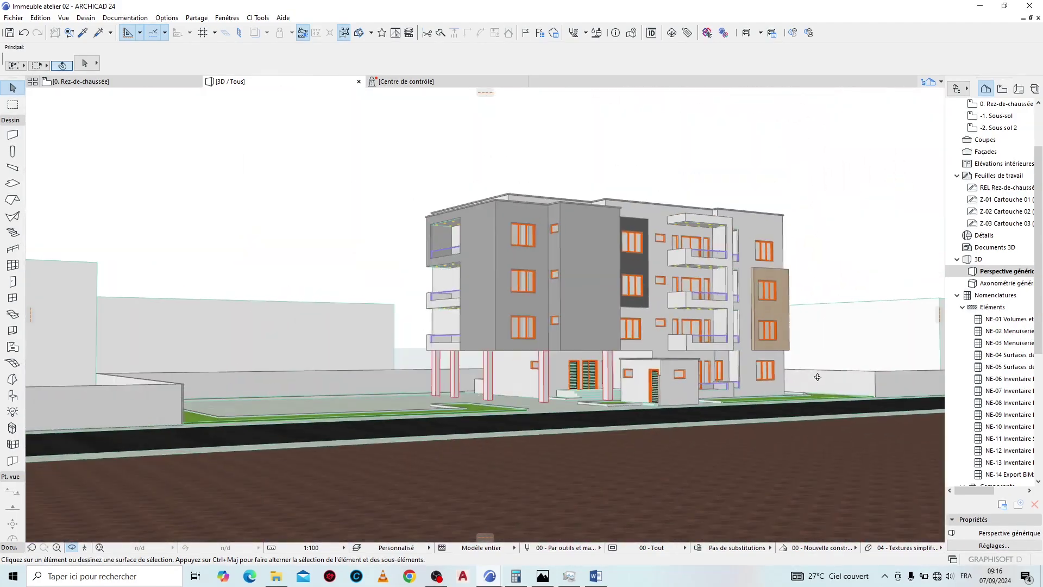
scroll(707, 365, "up", 3)
scroll(679, 364, "down", 2)
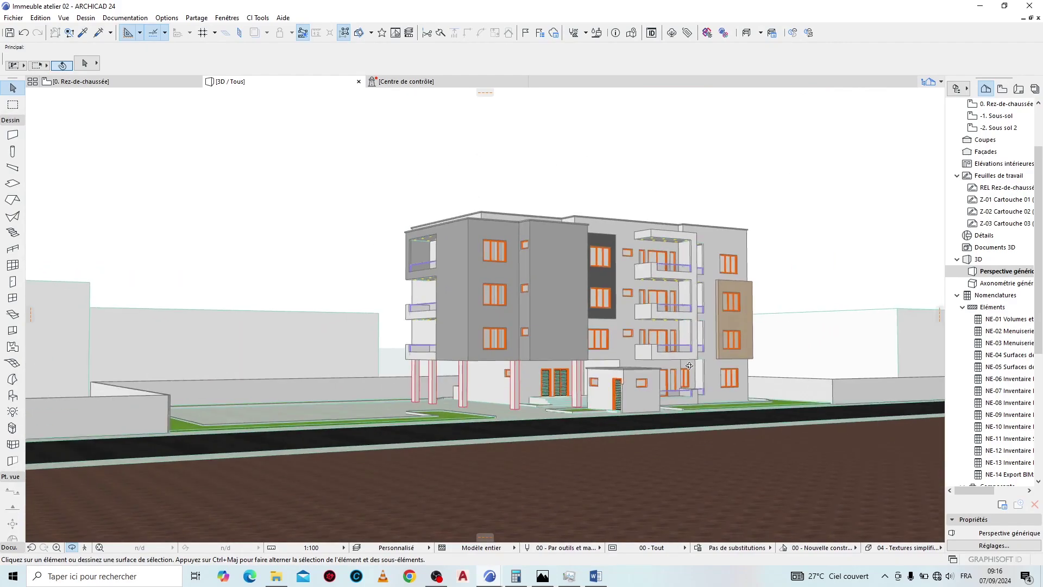
scroll(625, 362, "up", 3)
scroll(594, 361, "up", 2)
left_click_drag(593, 362, 311, 370)
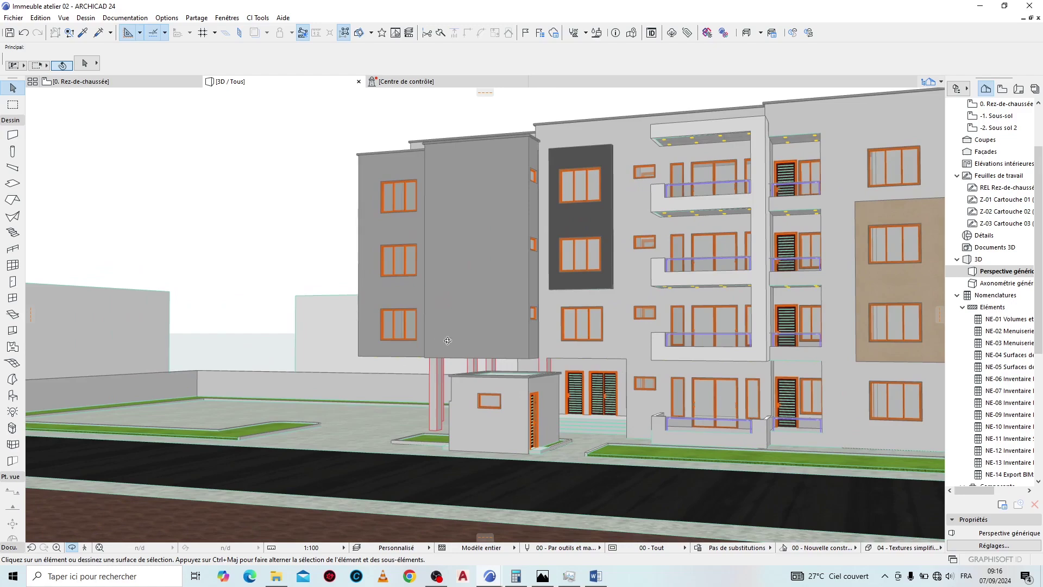
Step: Switch to Photos and examine the windows and their curtains across the façade of the reference render R_4 - Photo.jpg
left_click_drag(448, 340, 529, 425)
mouse_move(542, 576)
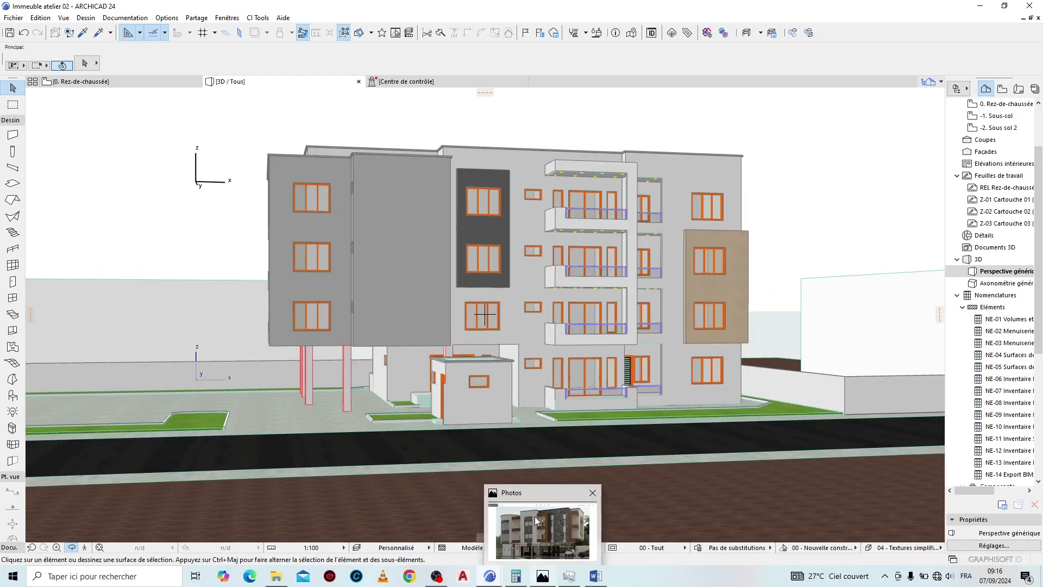
left_click(534, 517)
double_click(390, 204)
scroll(390, 204, "up", 5)
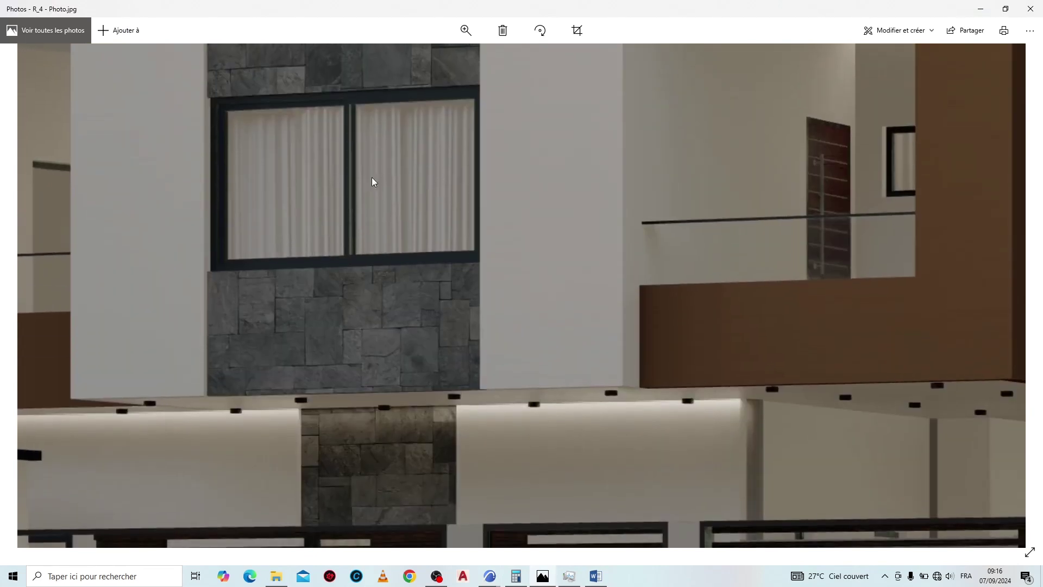
left_click_drag(553, 394, 347, 182)
left_click_drag(649, 337, 548, 394)
scroll(402, 247, "down", 5)
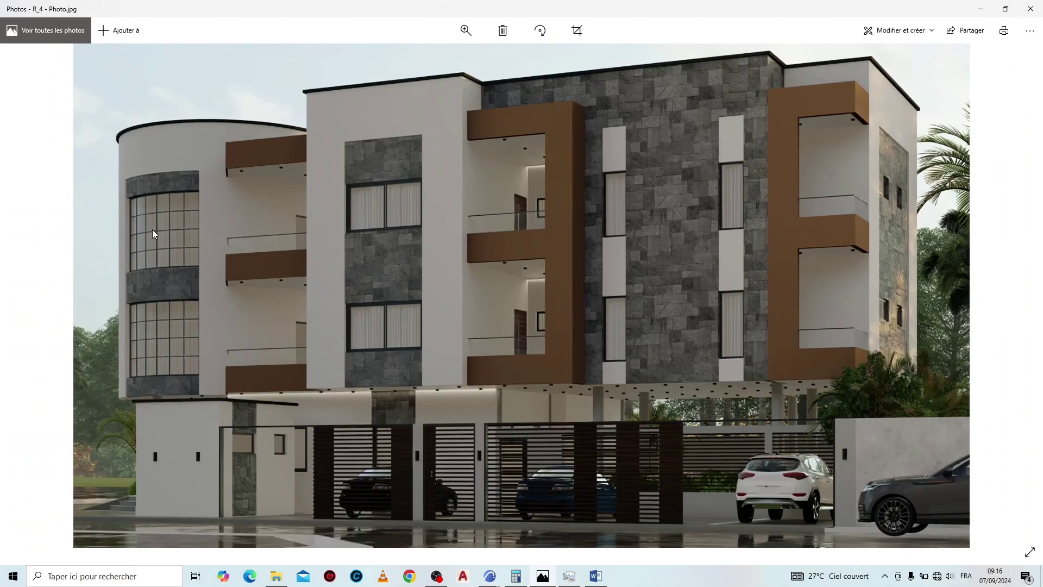
scroll(152, 229, "up", 4)
left_click_drag(197, 294, 237, 293)
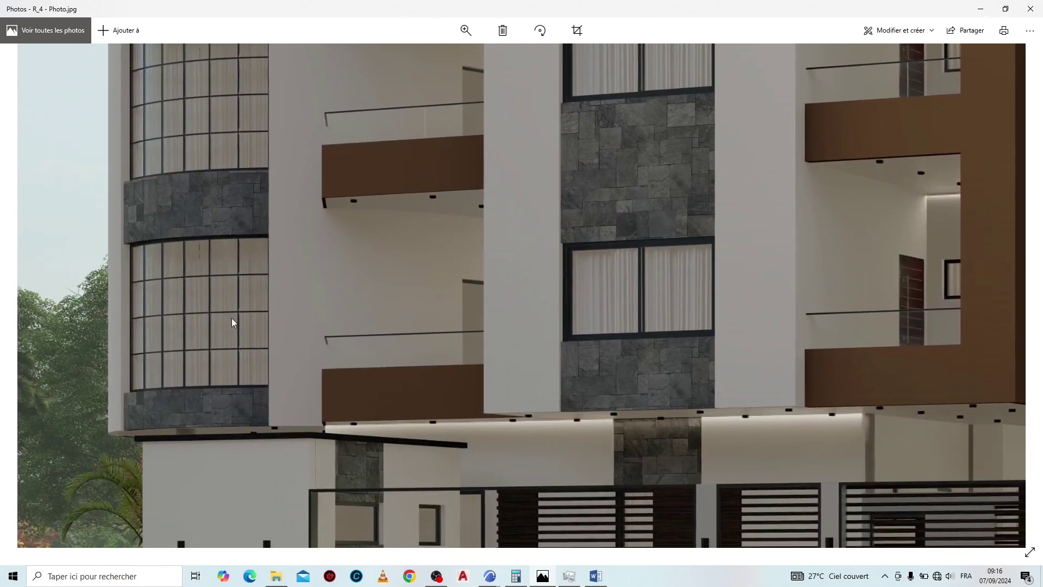
left_click_drag(568, 243, 343, 331)
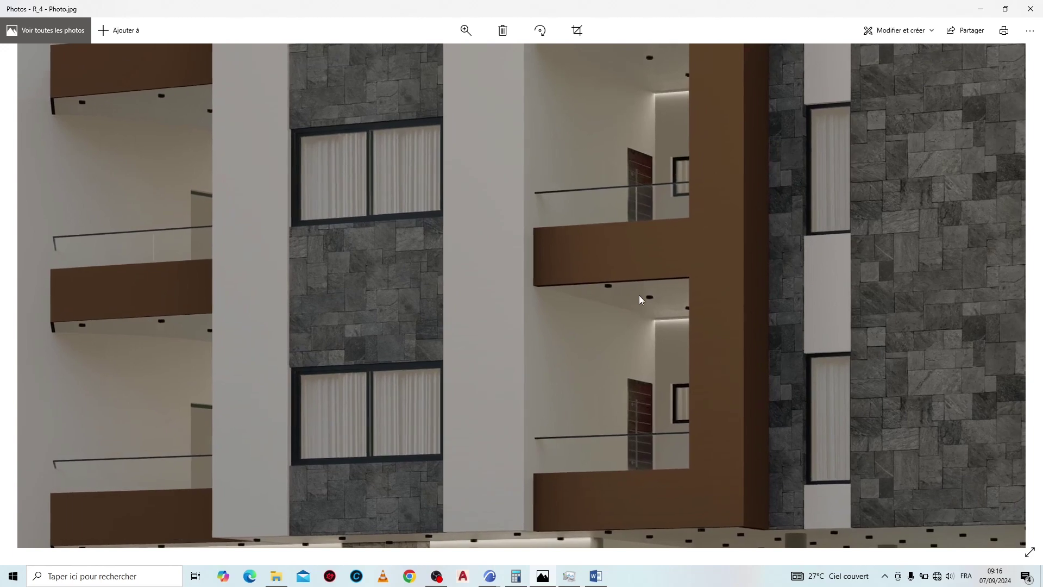
left_click_drag(710, 318, 355, 243)
scroll(403, 229, "down", 4)
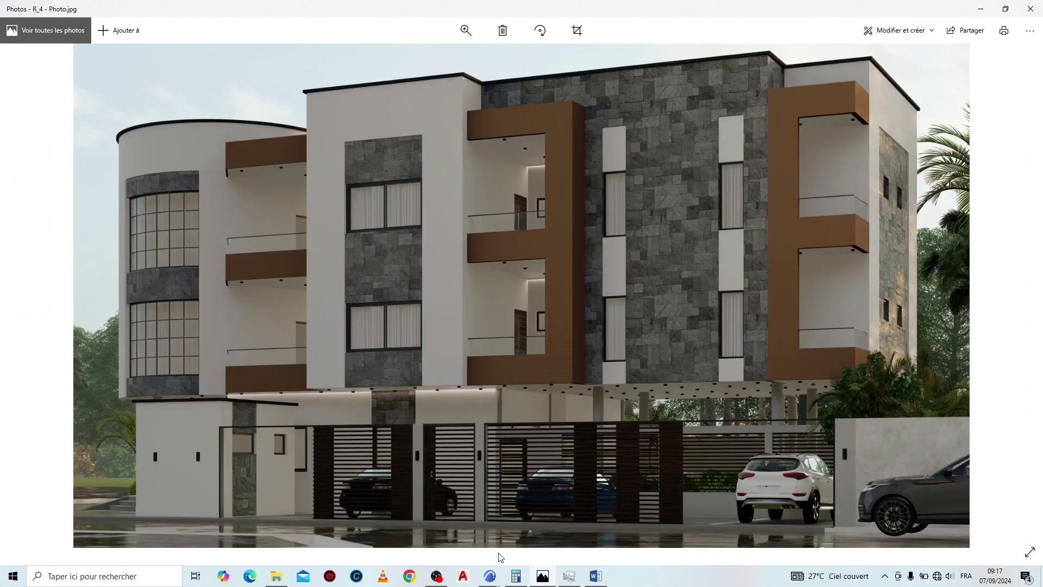
Step: Return to the Immeuble atelier 02 project and examine the façade windows in 3D and the ground-floor window openings in plan
mouse_move(486, 576)
left_click(456, 545)
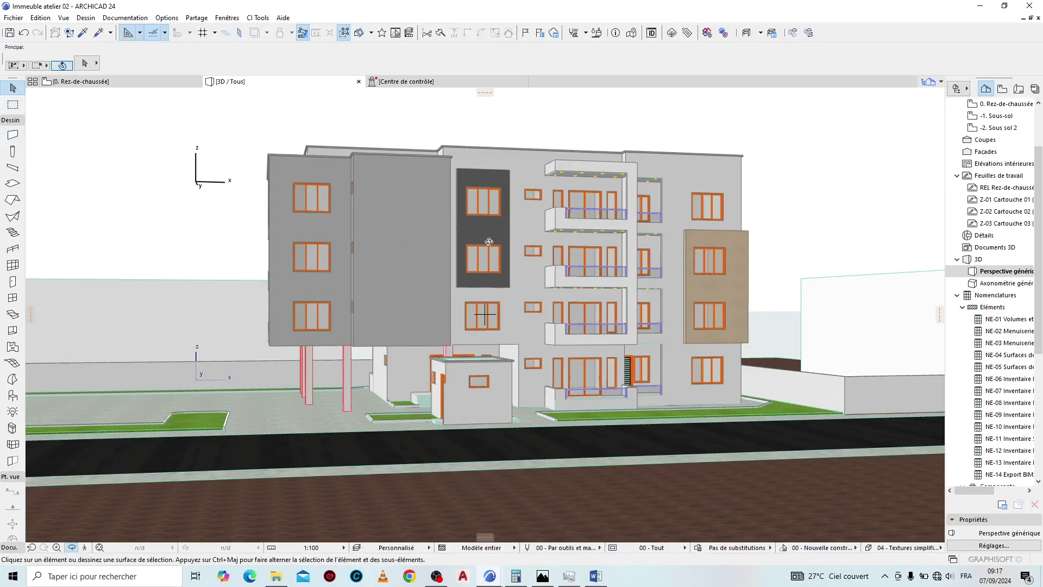
scroll(553, 204, "up", 4)
scroll(391, 231, "down", 3)
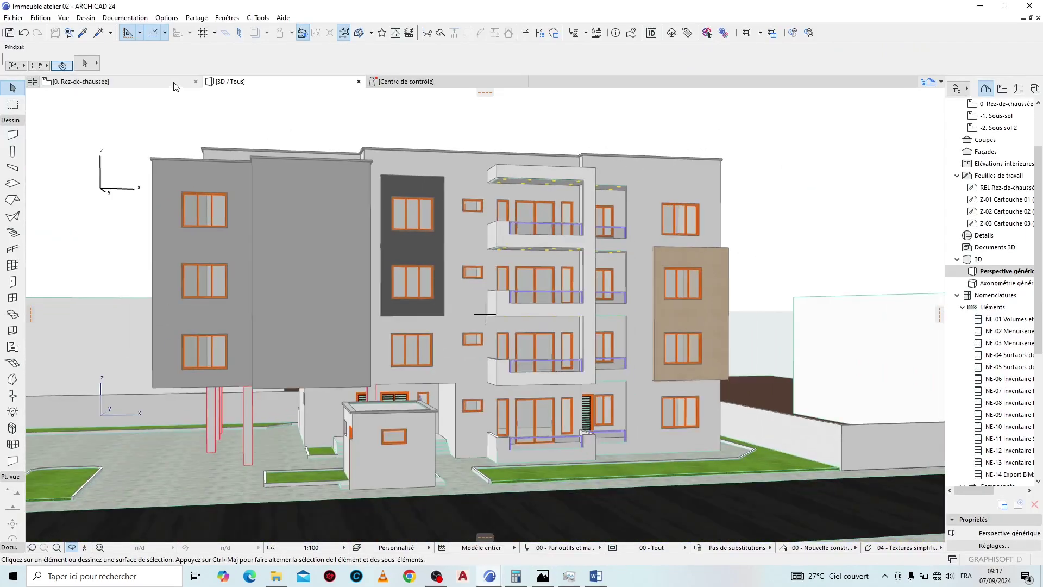
left_click(175, 87)
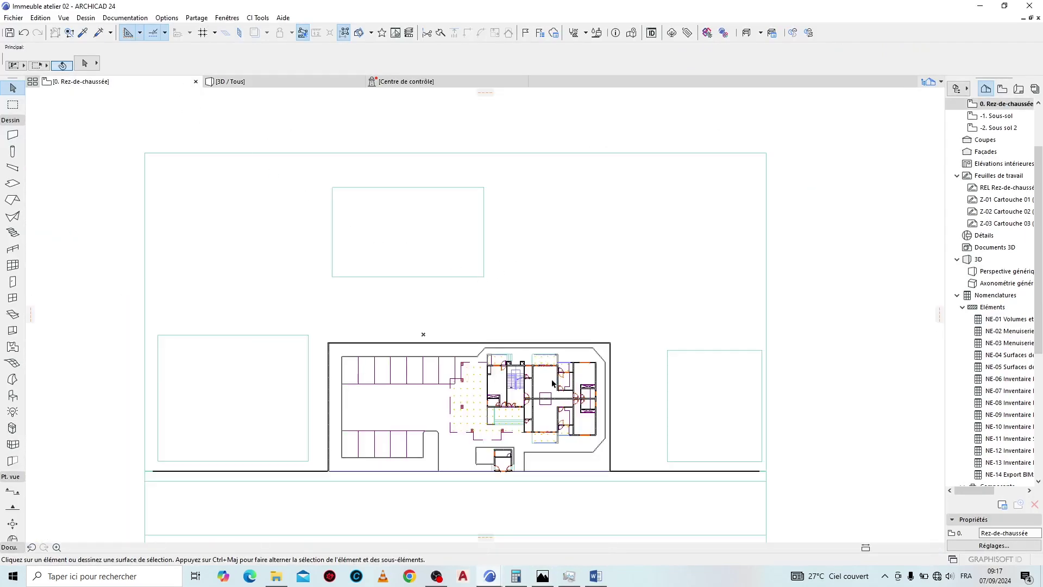
scroll(559, 439, "up", 8)
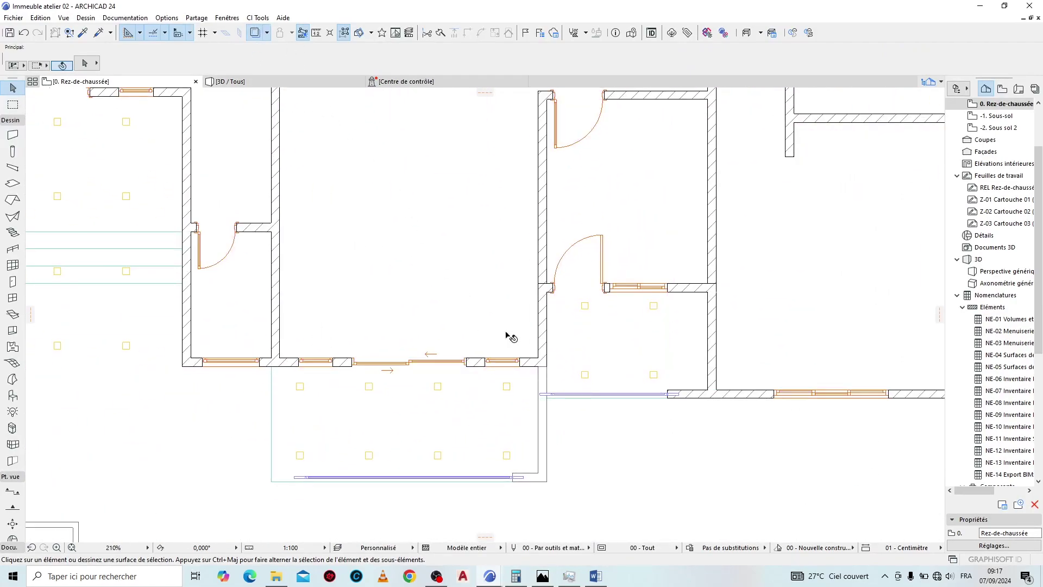
scroll(508, 270, "down", 4)
Step: Switch to the R+2 TANGOMO project and compare its curtained façade windows in 3D with the reference render
mouse_move(489, 573)
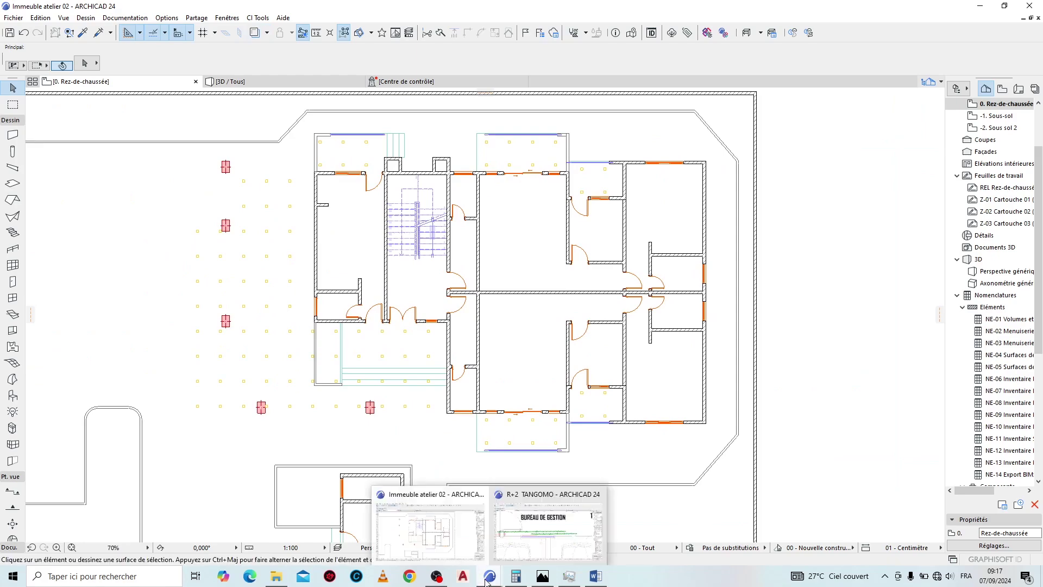
left_click(543, 531)
scroll(398, 196, "down", 6)
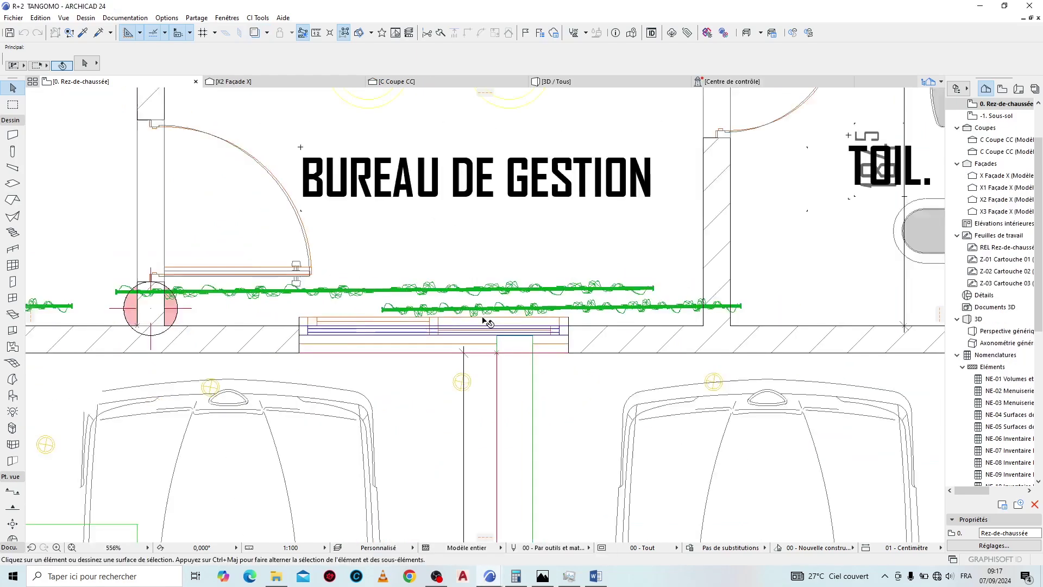
left_click(584, 85)
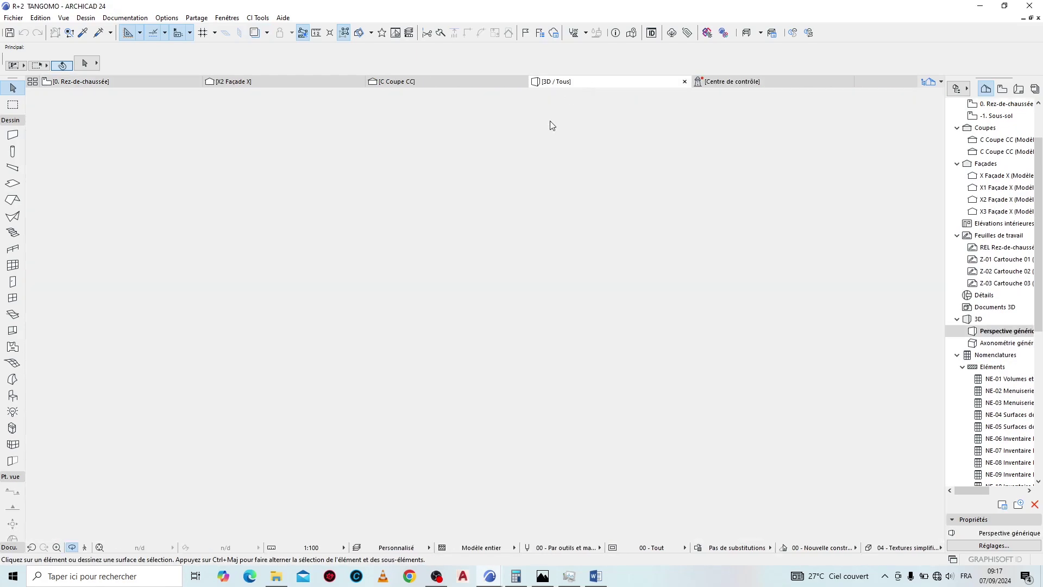
mouse_move(549, 576)
left_click(541, 524)
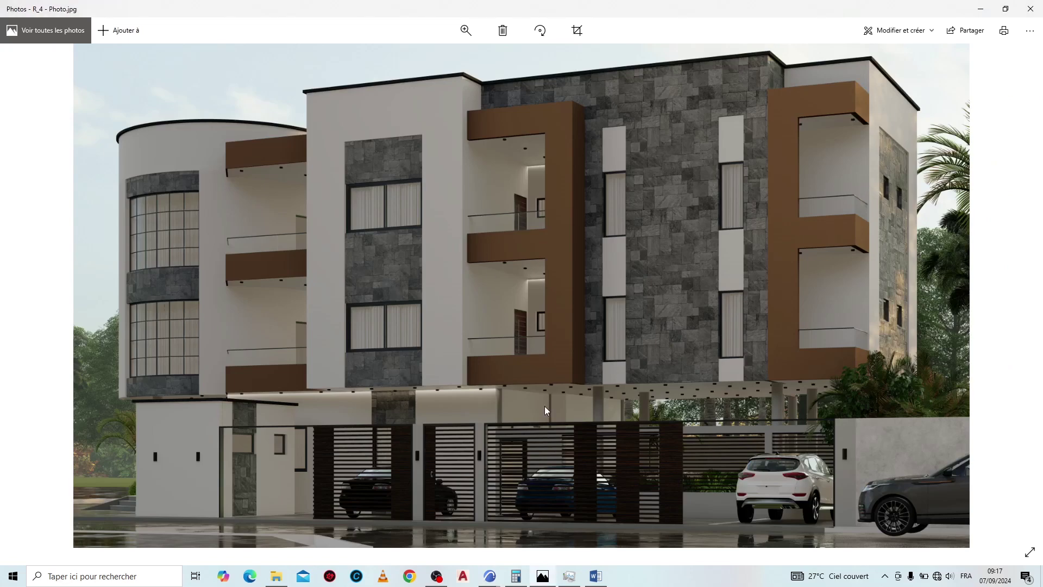
mouse_move(510, 581)
left_click(551, 529)
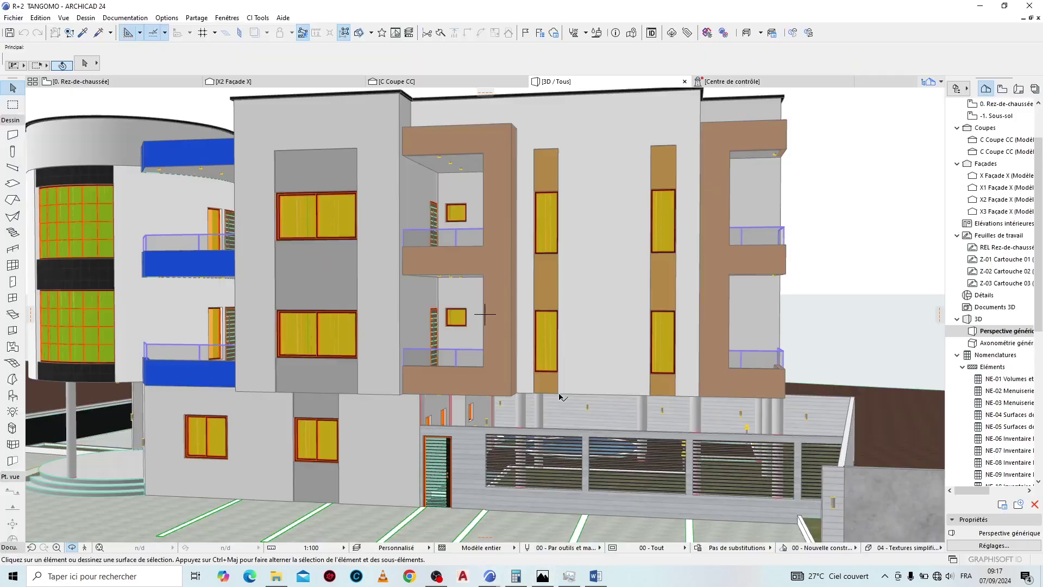
scroll(337, 185, "up", 5)
left_click_drag(337, 188, 428, 264)
scroll(429, 263, "down", 10)
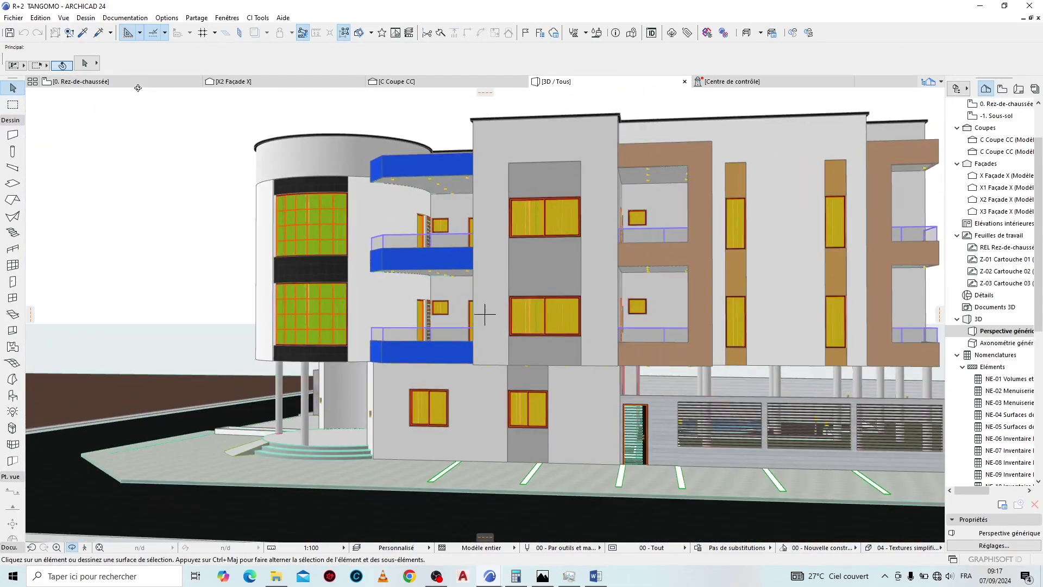
Step: Copy the two curtain objects behind the BUREAU DE GESTION window on the R+2 TANGOMO ground-floor plan
left_click(156, 82)
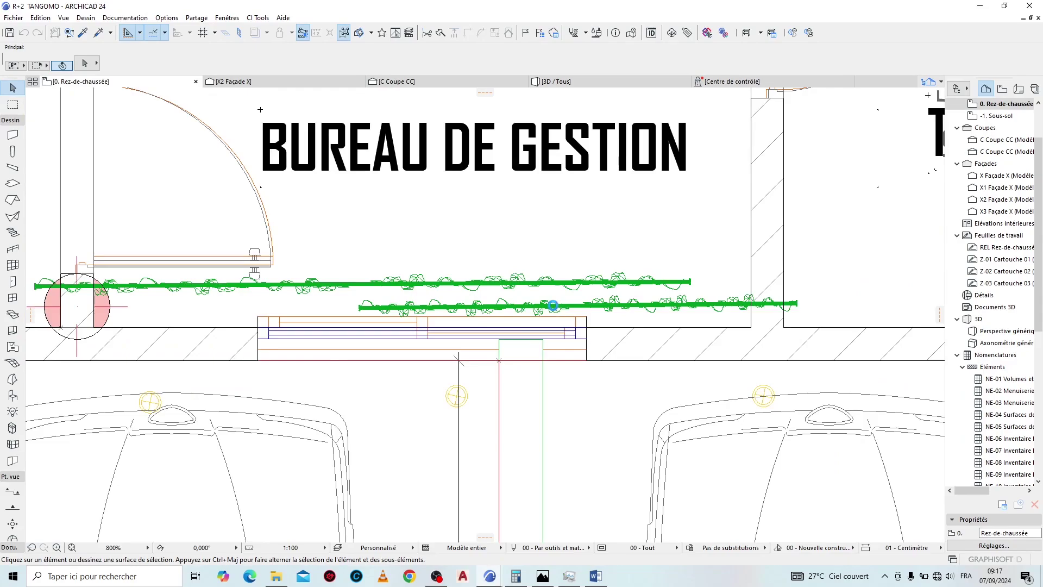
scroll(553, 306, "down", 5)
scroll(509, 287, "up", 4)
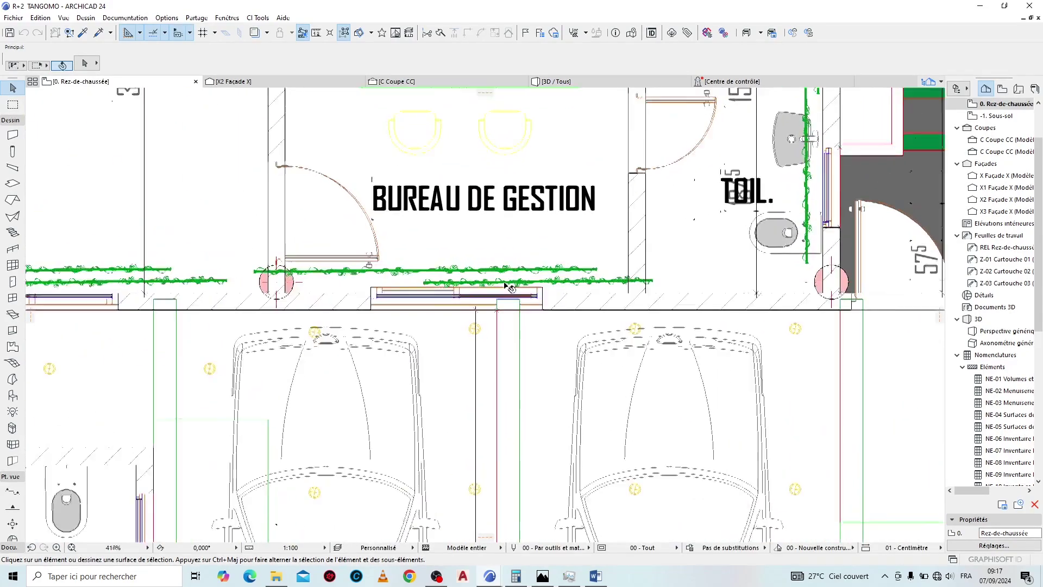
scroll(511, 286, "up", 4)
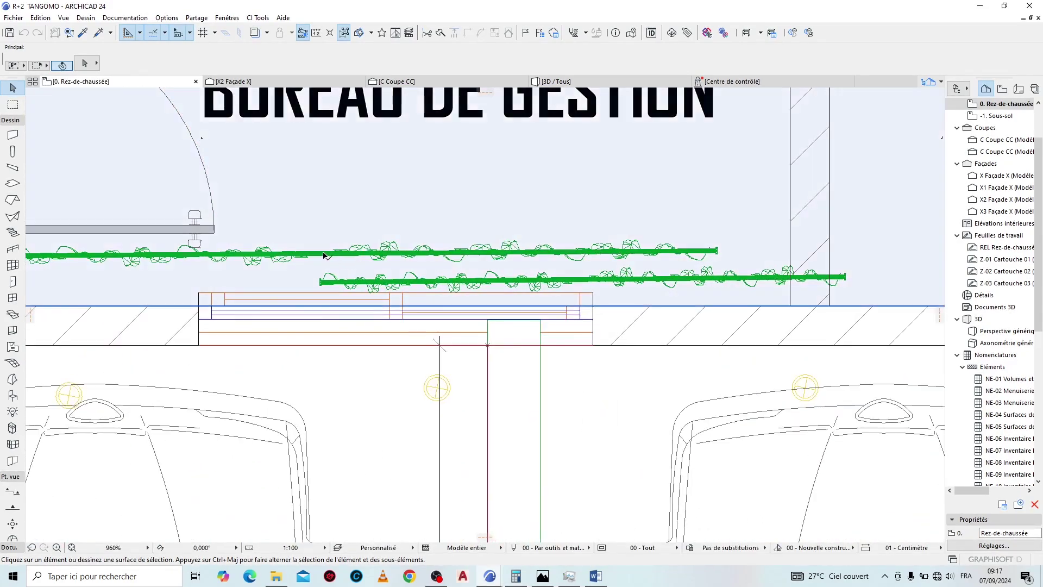
left_click(345, 261)
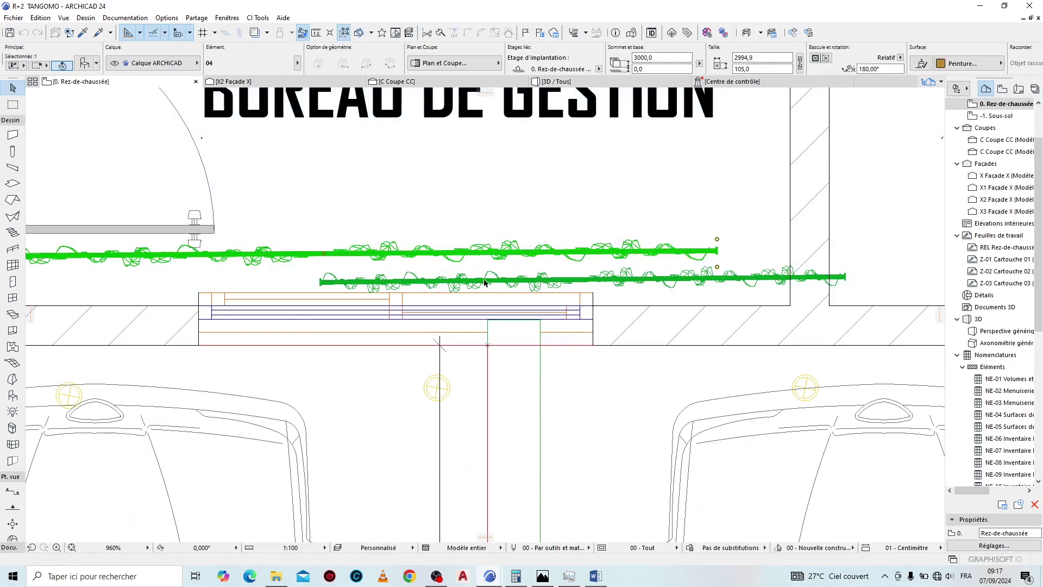
left_click(592, 281, "shift")
scroll(551, 277, "down", 3)
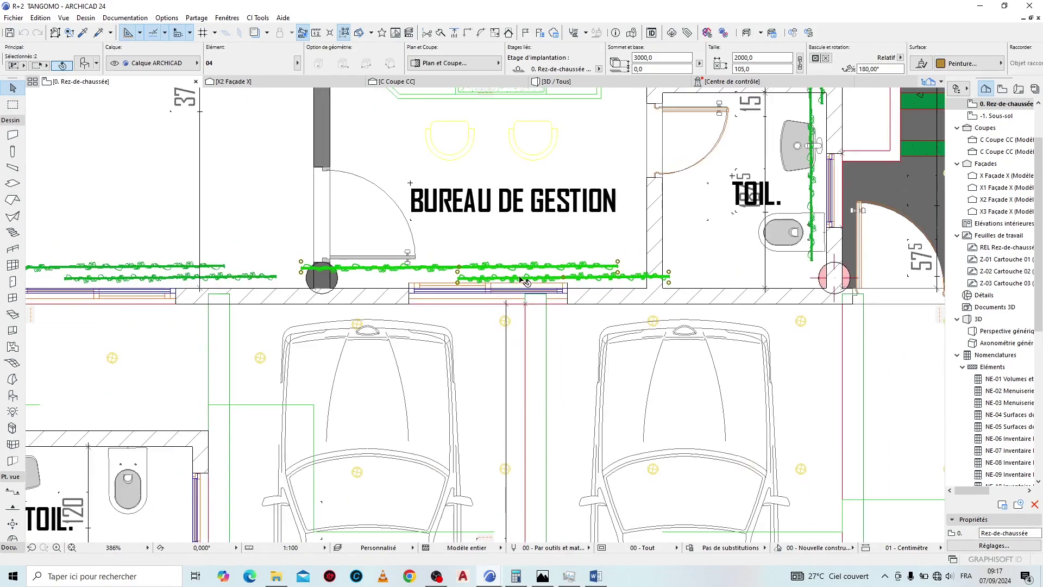
scroll(479, 274, "up", 3)
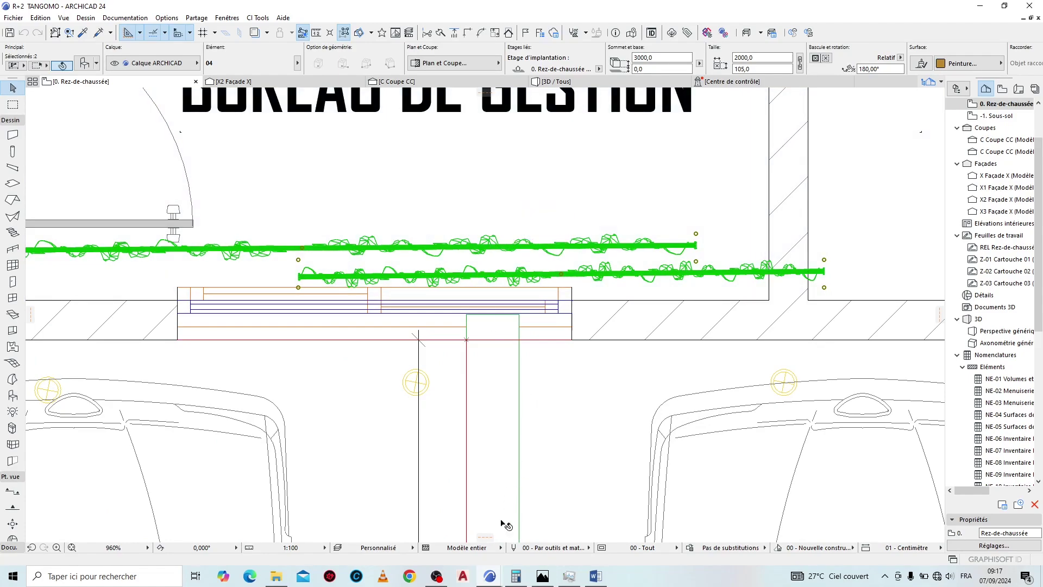
Step: Paste the curtains into Immeuble atelier 02's ground-floor plan at the view centre and place them just inside the front room's sliding door
mouse_move(489, 576)
left_click(434, 513)
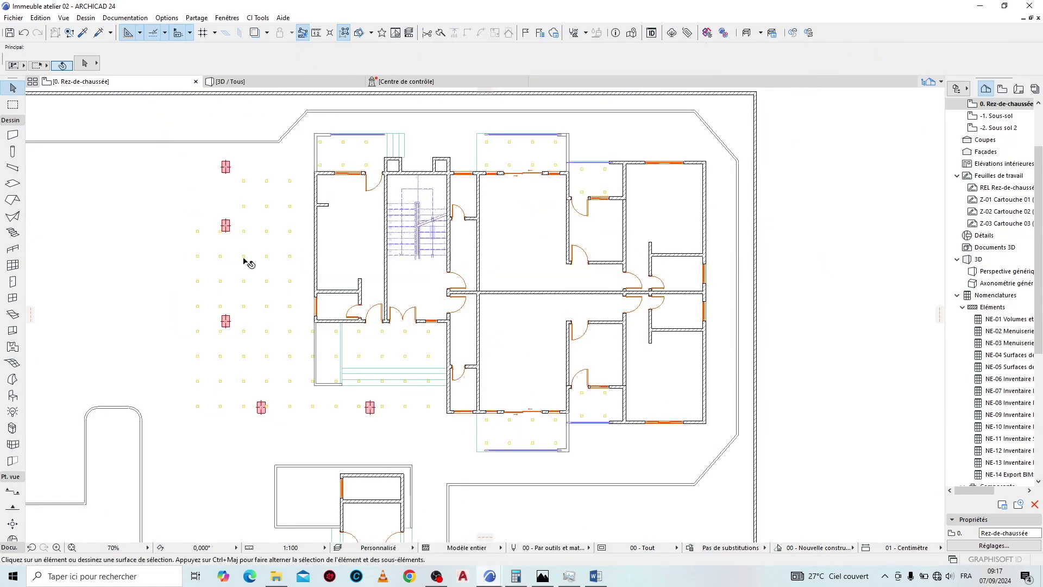
scroll(489, 292, "down", 2)
scroll(559, 226, "up", 2)
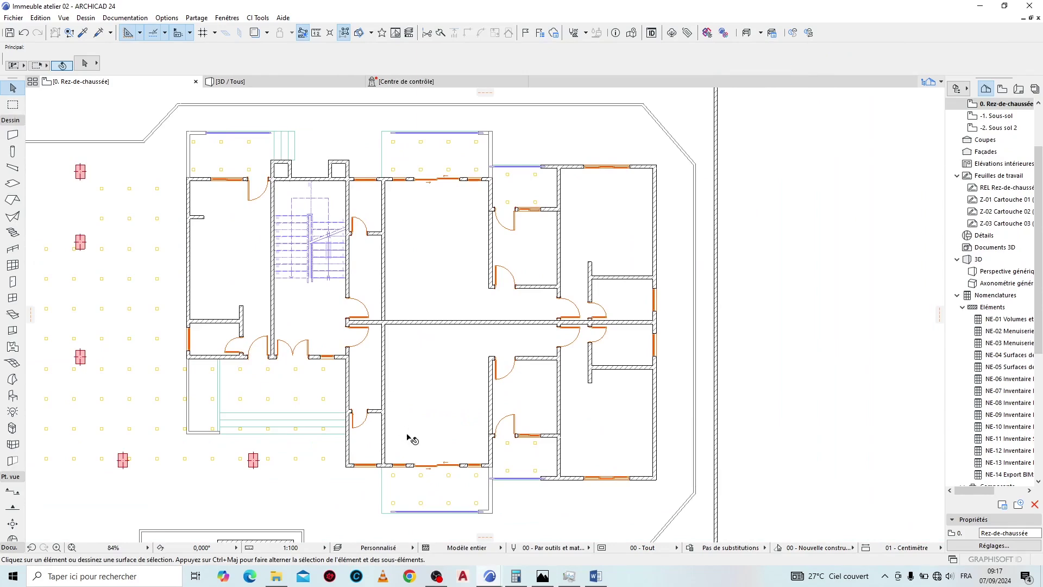
scroll(449, 489, "up", 5)
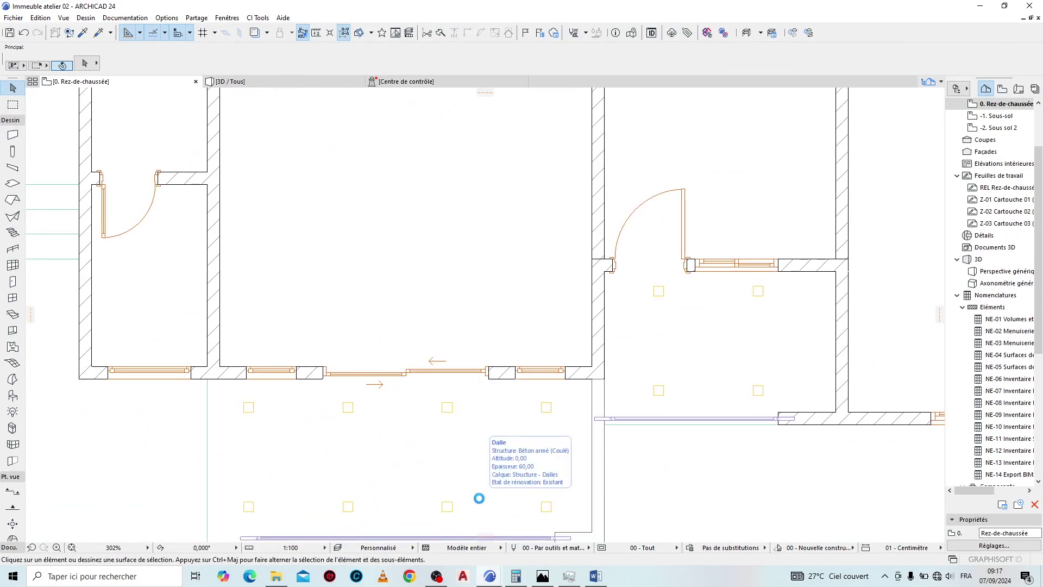
key("ctrl+v")
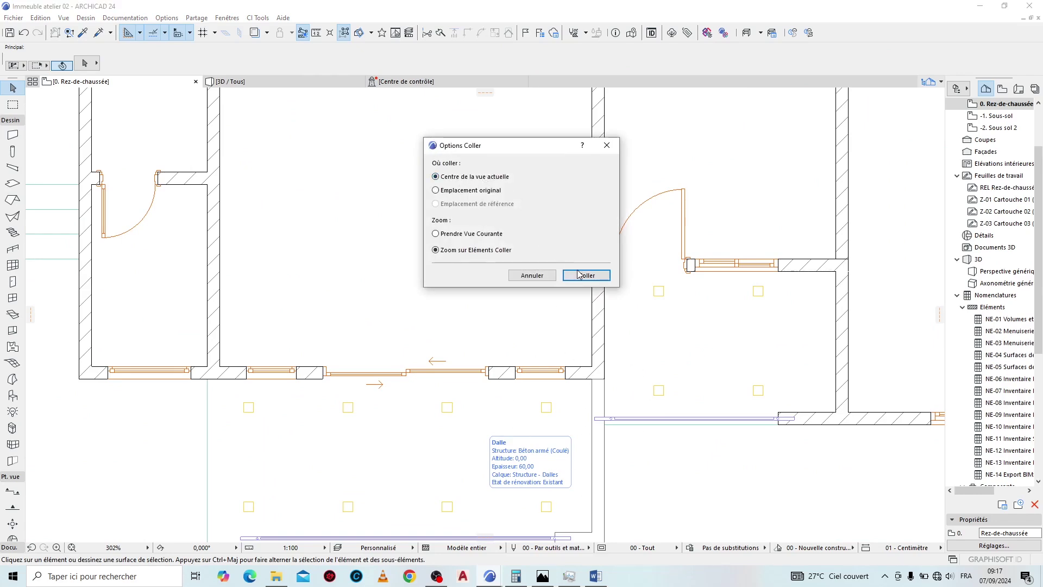
left_click(595, 277)
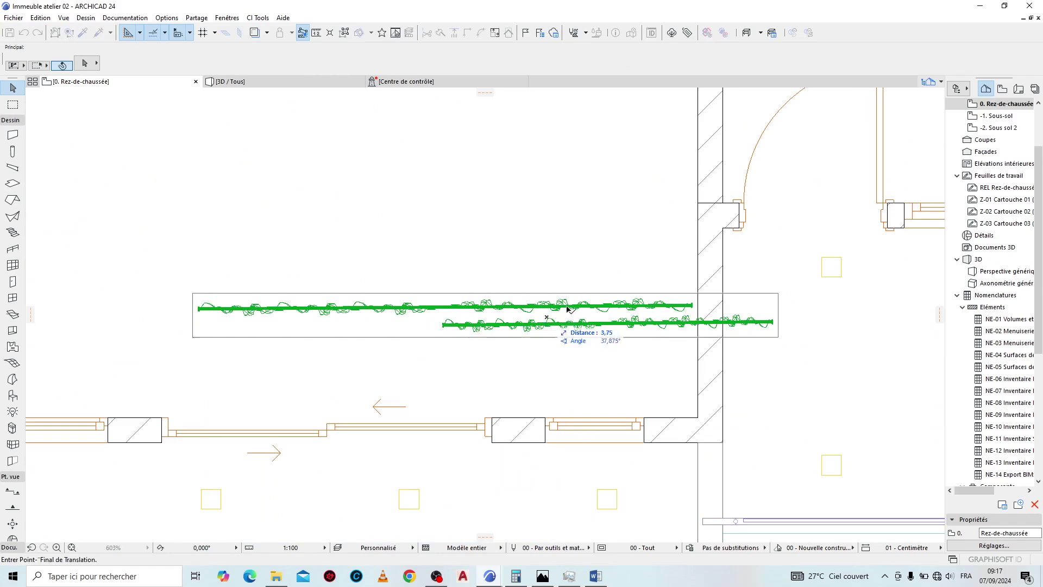
scroll(699, 249, "down", 4)
scroll(572, 339, "up", 5)
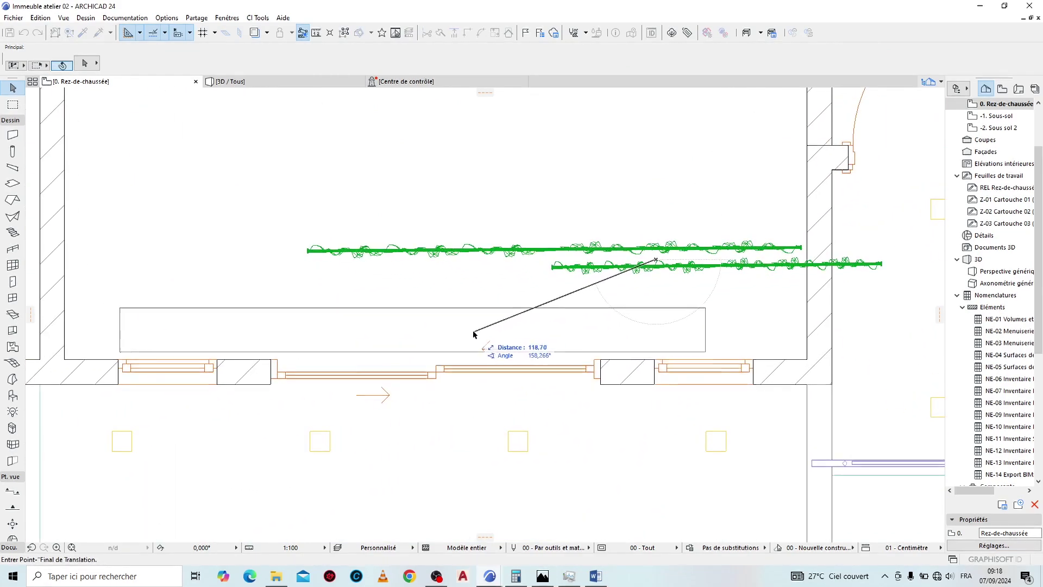
left_click(425, 333)
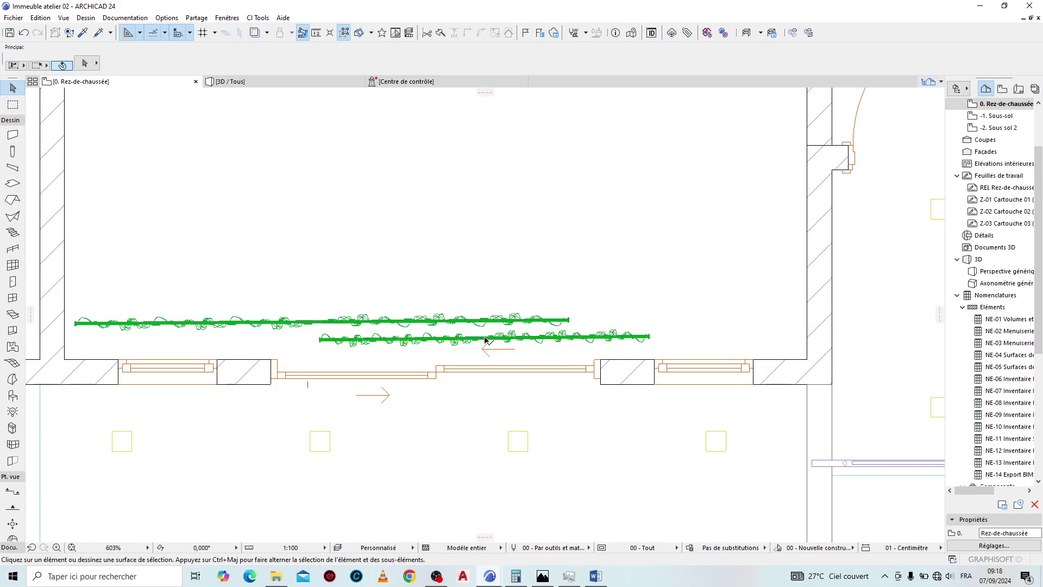
Step: Group the two pasted curtain objects inside the front room
left_click(468, 341)
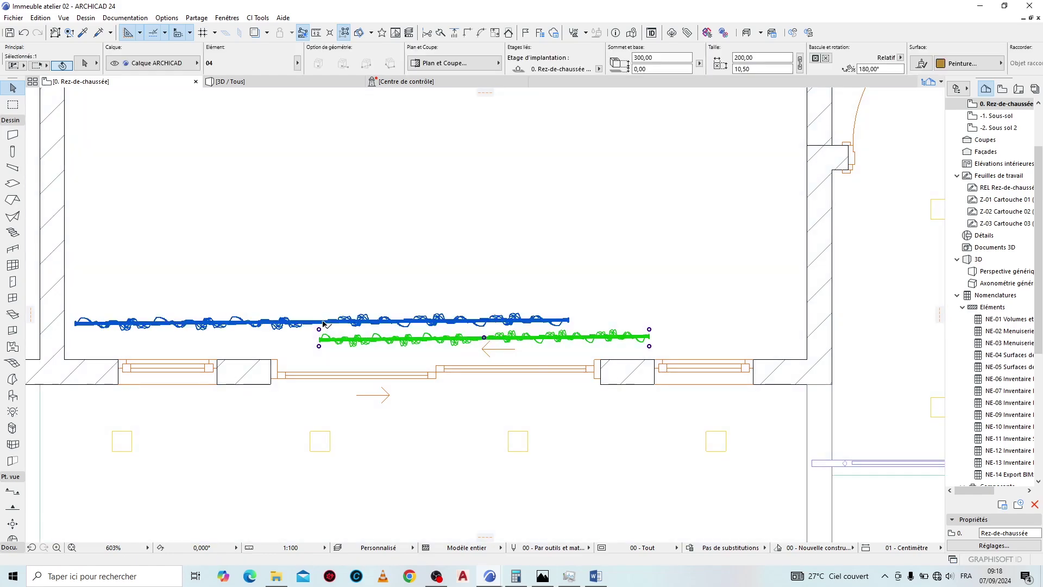
left_click(324, 323, "shift")
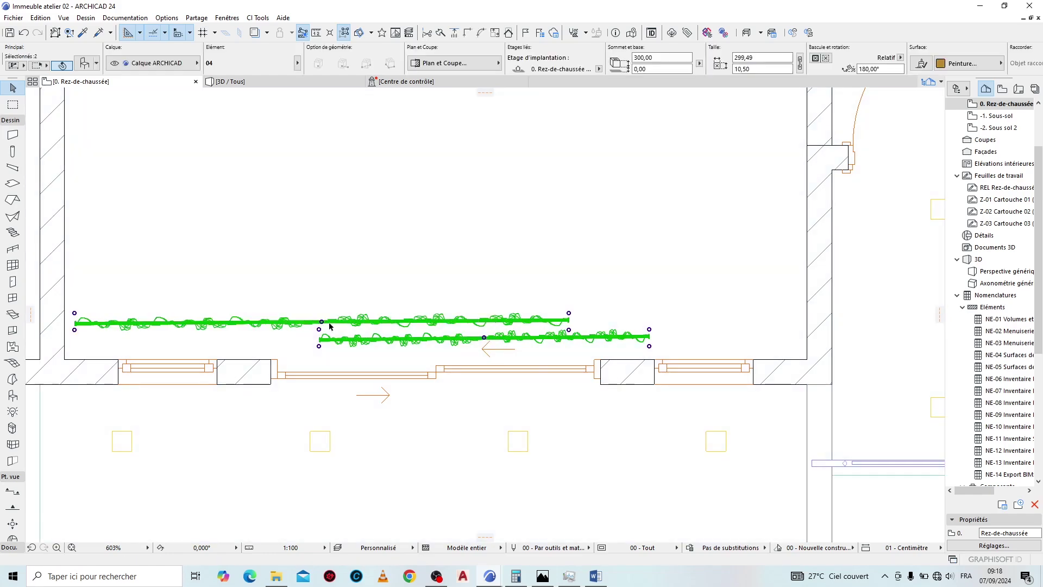
left_click(41, 18)
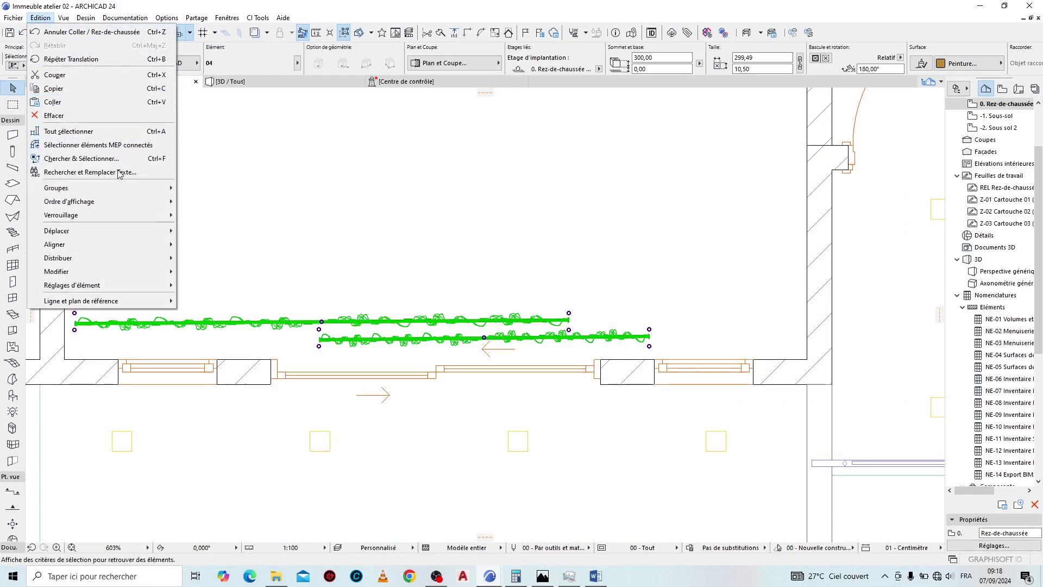
mouse_move(125, 186)
left_click(248, 188)
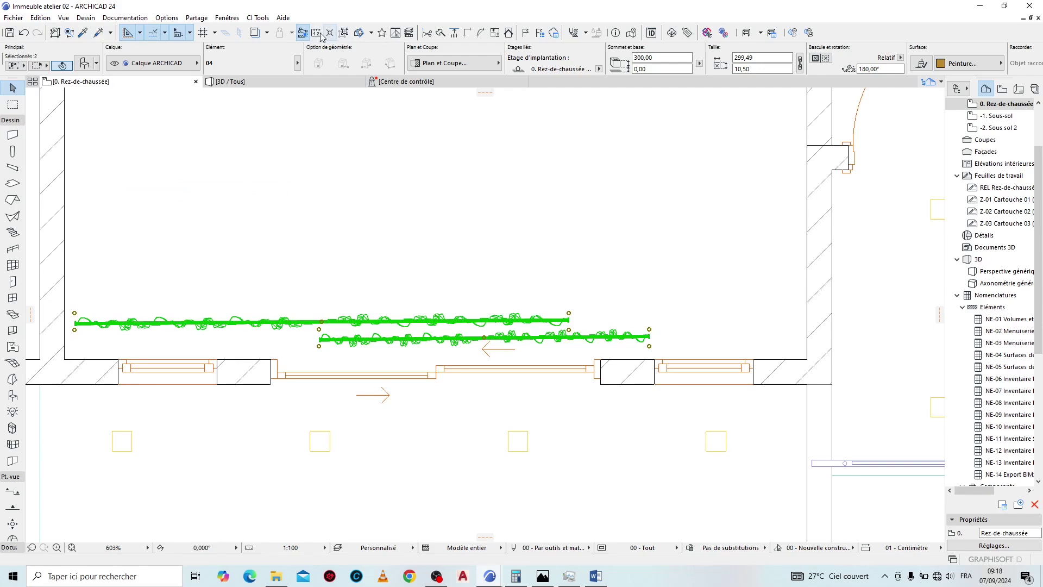
Step: Start a multiple copy of the grouped curtains and place one behind the window beside the door in the adjacent recessed room
scroll(469, 375, "down", 2)
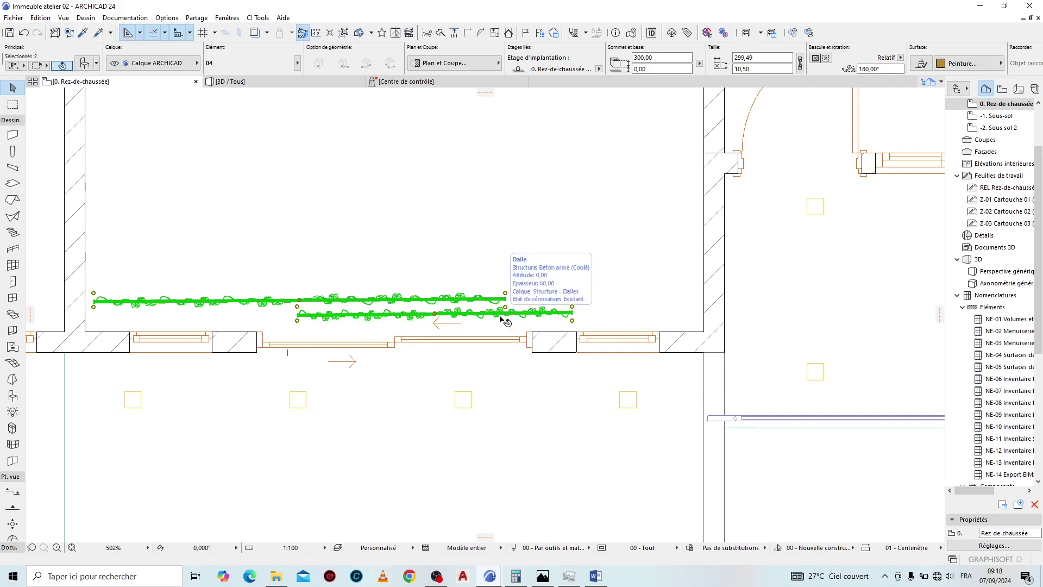
key("ctrl+d")
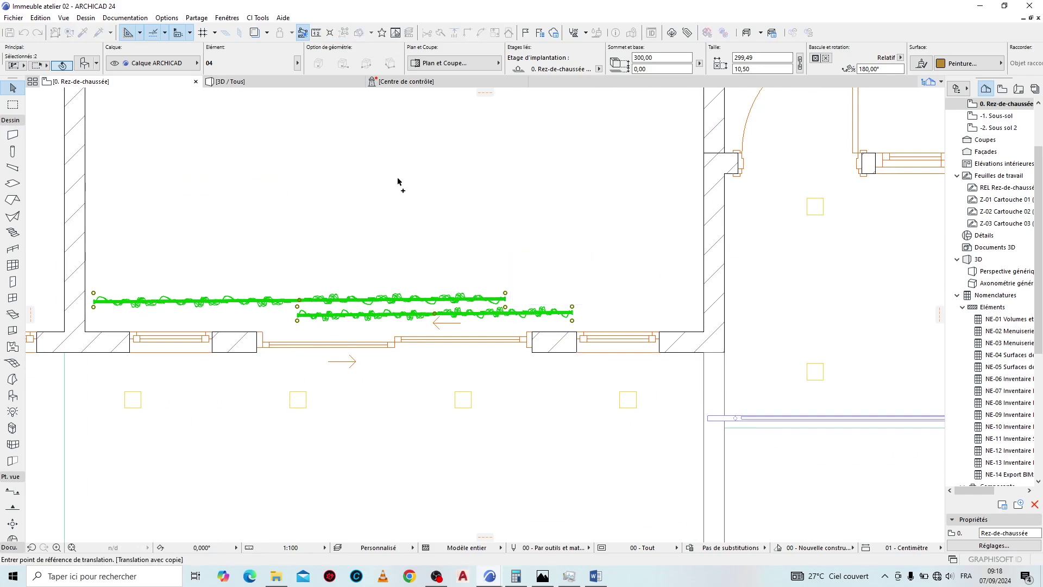
left_click(269, 306)
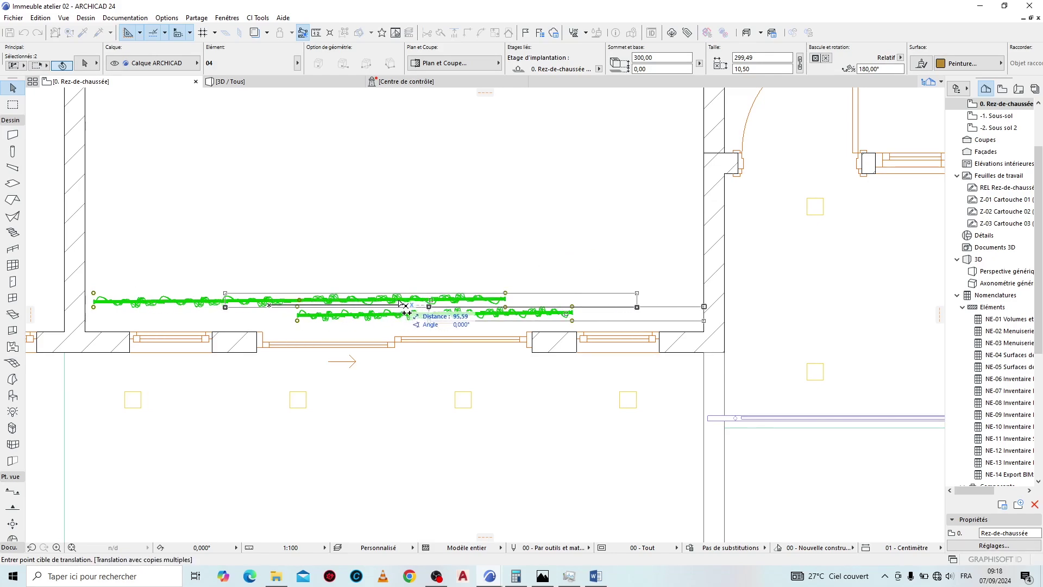
scroll(293, 275, "down", 6)
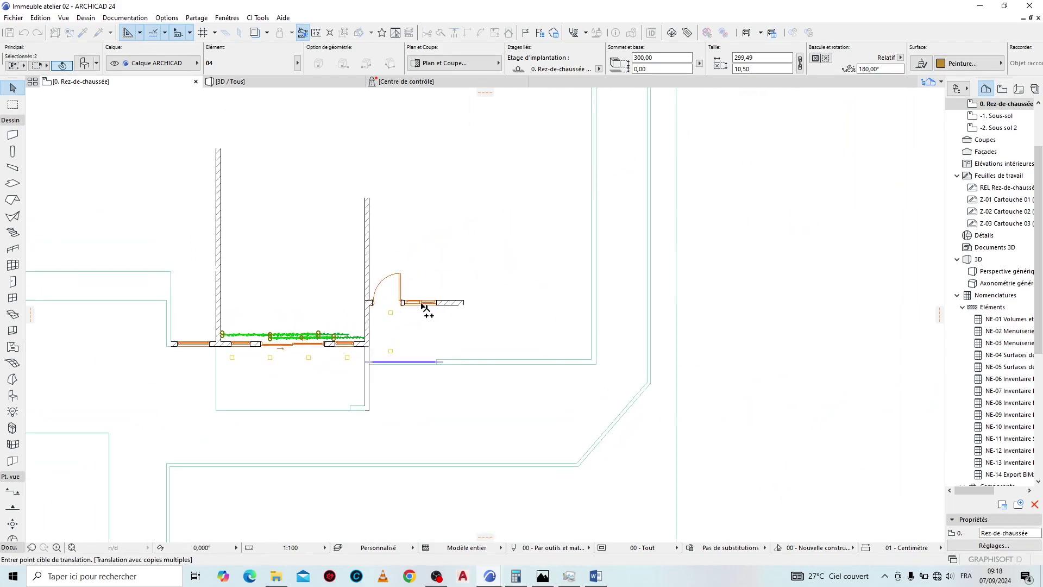
scroll(443, 298, "up", 8)
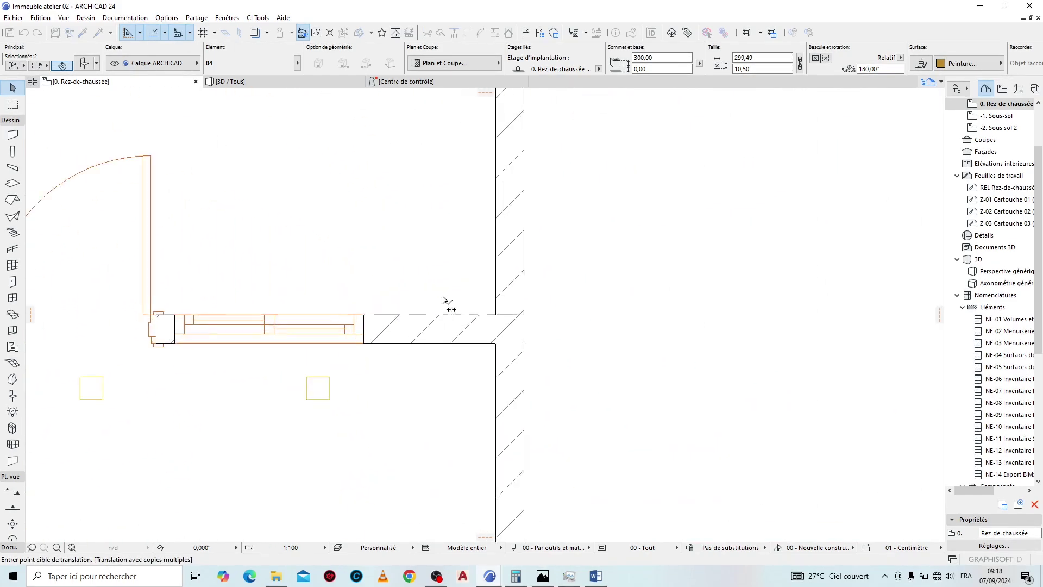
scroll(580, 279, "down", 5)
scroll(365, 279, "up", 4)
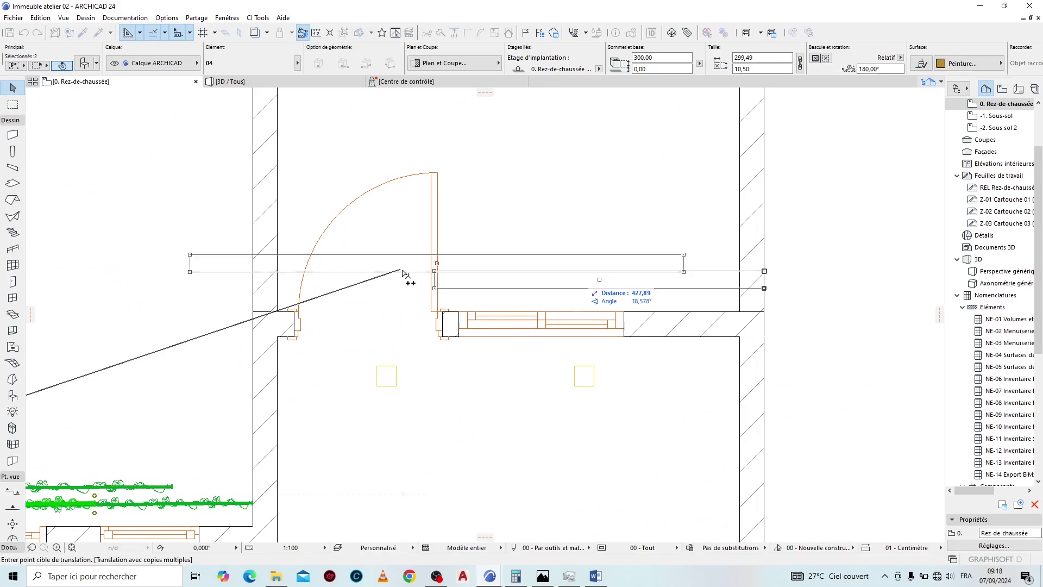
left_click(437, 278)
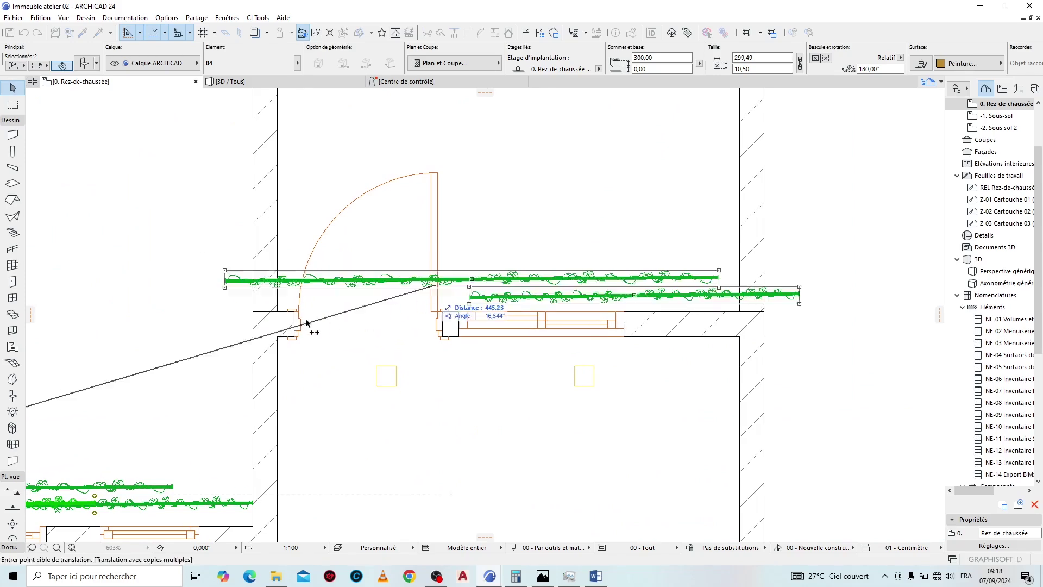
Step: Place another curtain copy just inside the wide window of the corner bedroom on the same façade
scroll(220, 244, "down", 4)
scroll(400, 315, "up", 4)
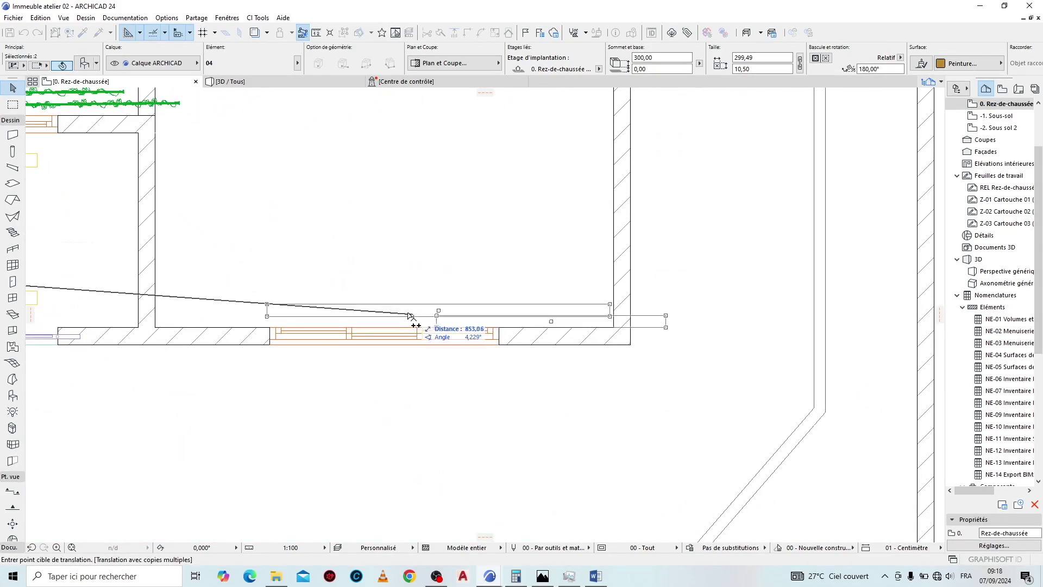
scroll(364, 365, "down", 8)
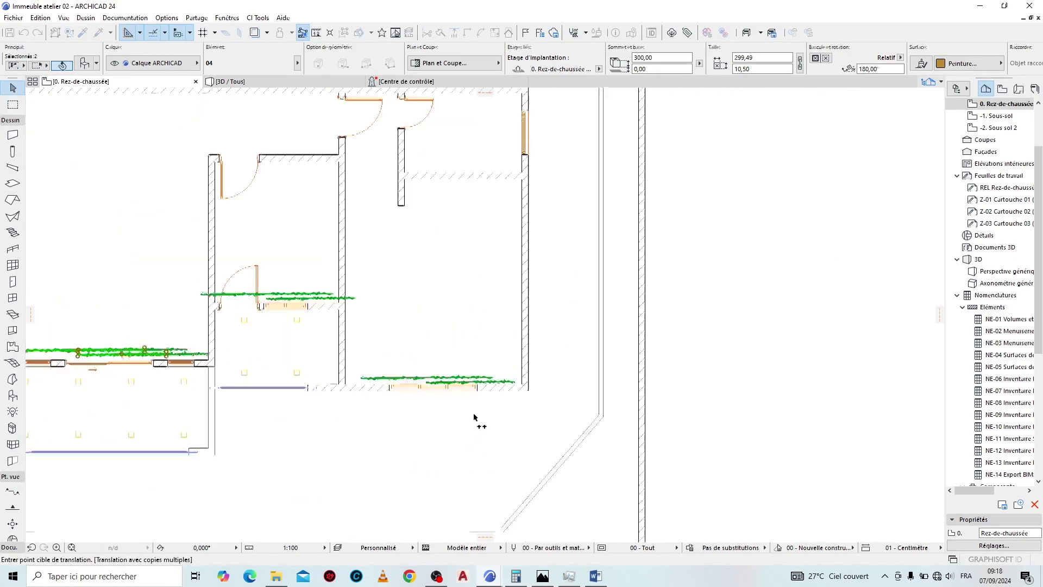
Step: Place curtain copies inside the double entrance door below the stairwell and inside the window of the room across the stairs
scroll(277, 344, "up", 7)
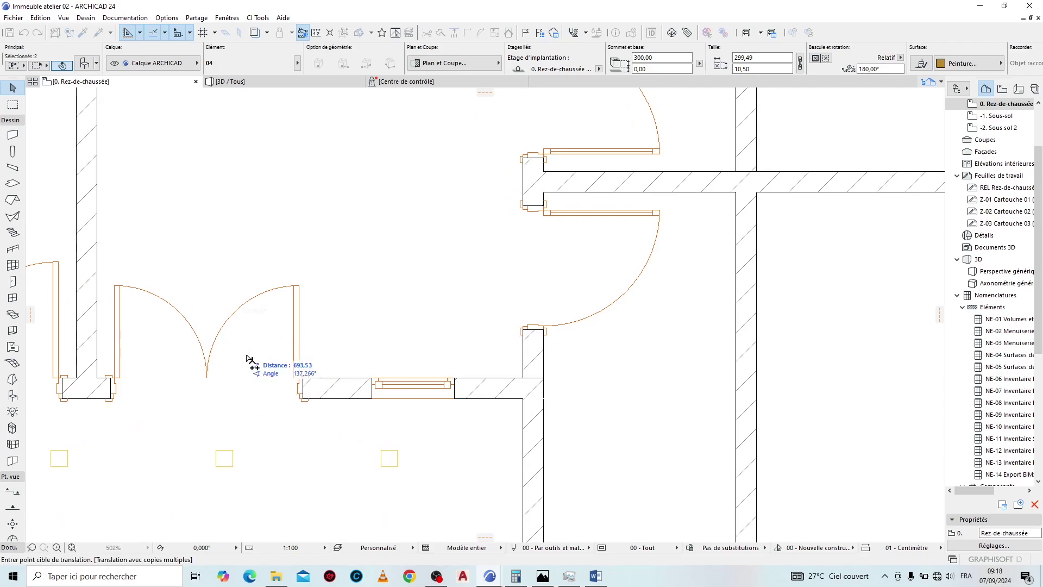
scroll(249, 295, "down", 6)
scroll(438, 226, "up", 6)
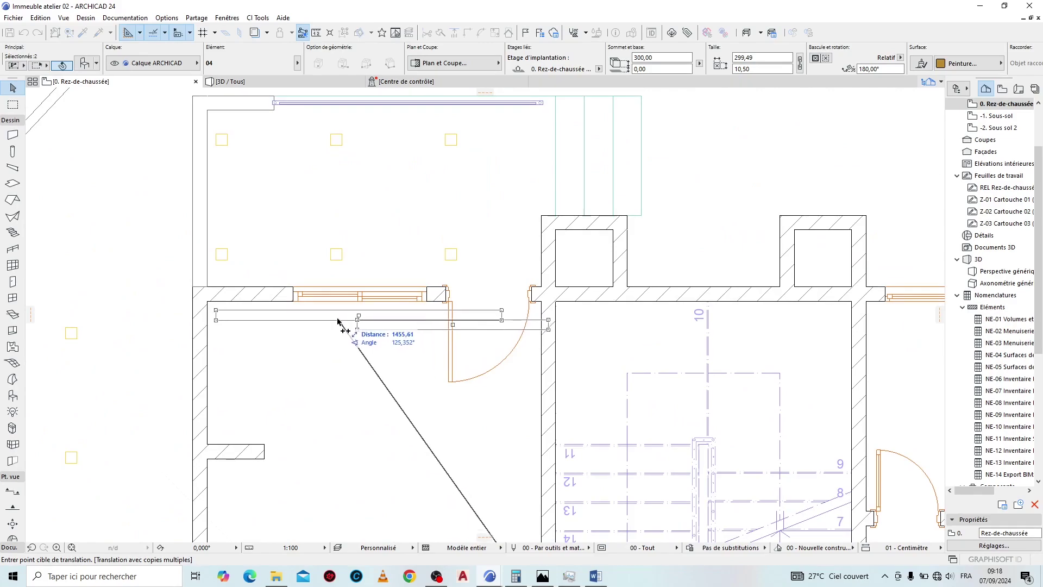
scroll(152, 268, "down", 4)
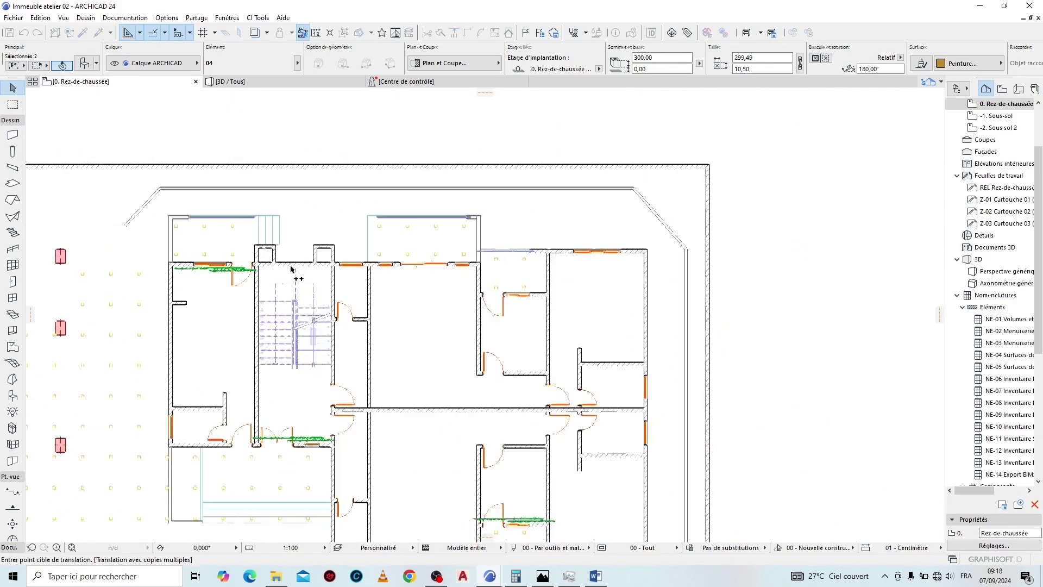
Step: Place curtain copies on the opposite façade, inside the large room's sliding door and the neighbouring recessed room's window
scroll(431, 268, "up", 4)
scroll(518, 268, "up", 2)
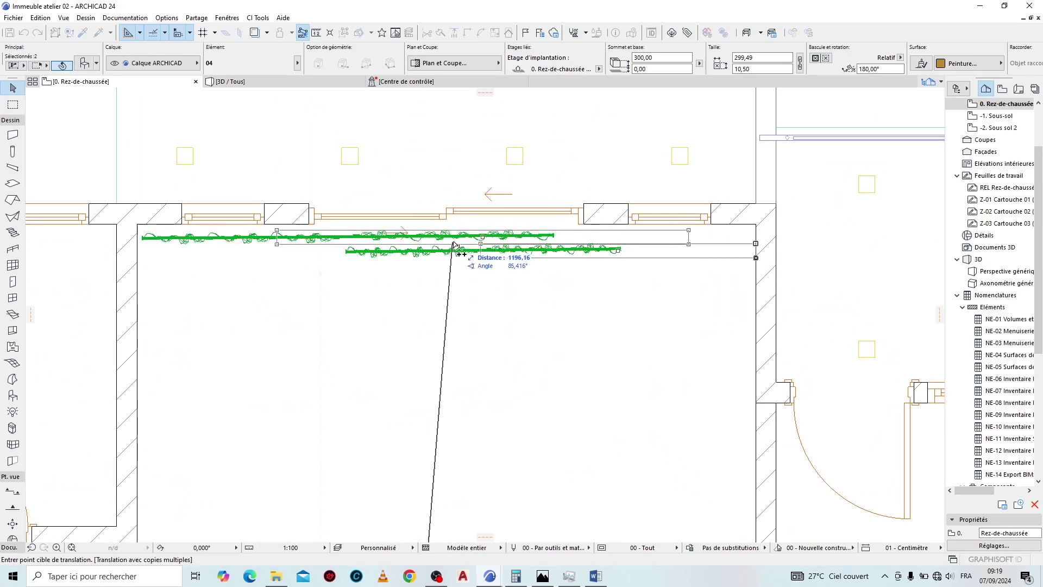
scroll(228, 258, "down", 4)
scroll(350, 275, "up", 4)
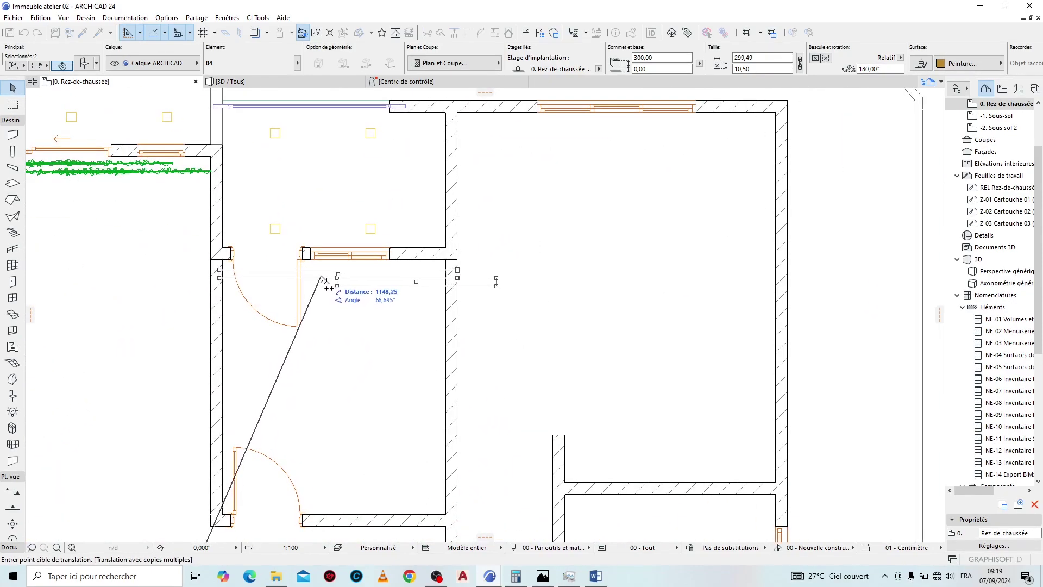
Step: Place a curtain copy inside the wide window of the corner bedroom on the opposite façade
scroll(304, 309, "down", 2)
scroll(516, 204, "up", 2)
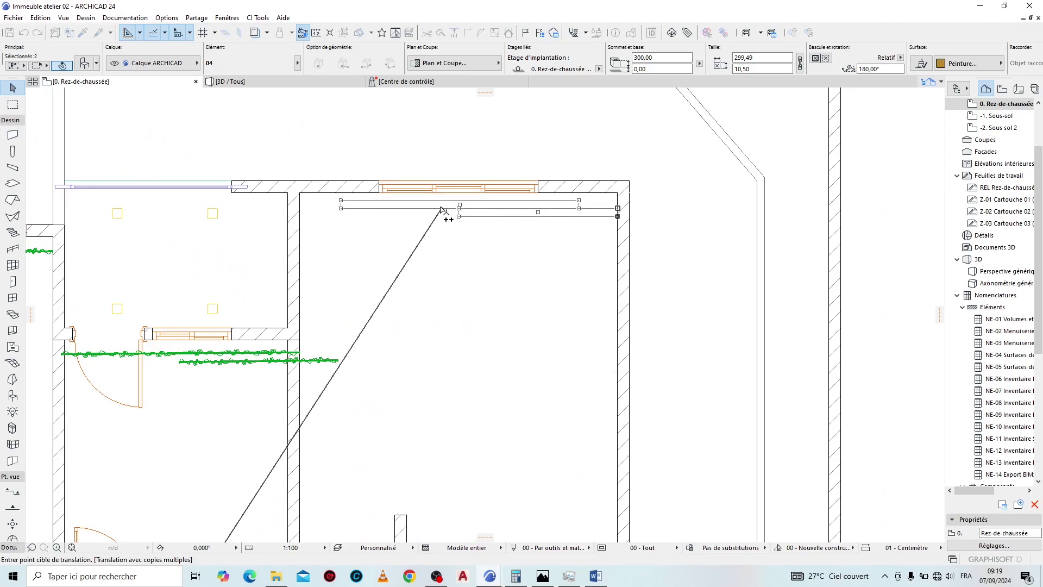
scroll(402, 381, "down", 5)
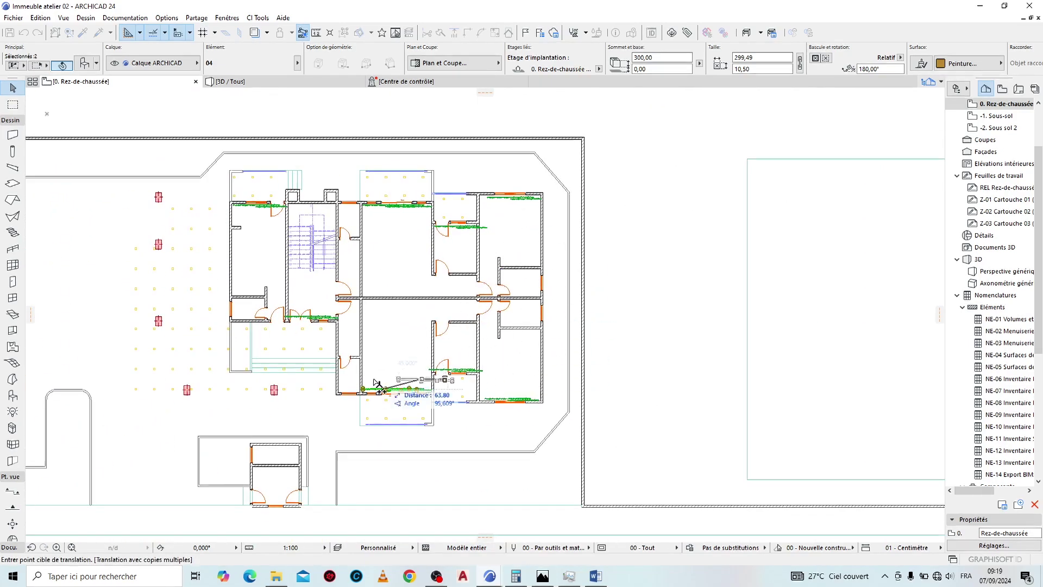
Step: Check the ground-floor plan for openings still without curtains, including the side-wall windows, and end the multiple copy
scroll(254, 336, "up", 4)
scroll(299, 312, "down", 4)
scroll(540, 273, "up", 3)
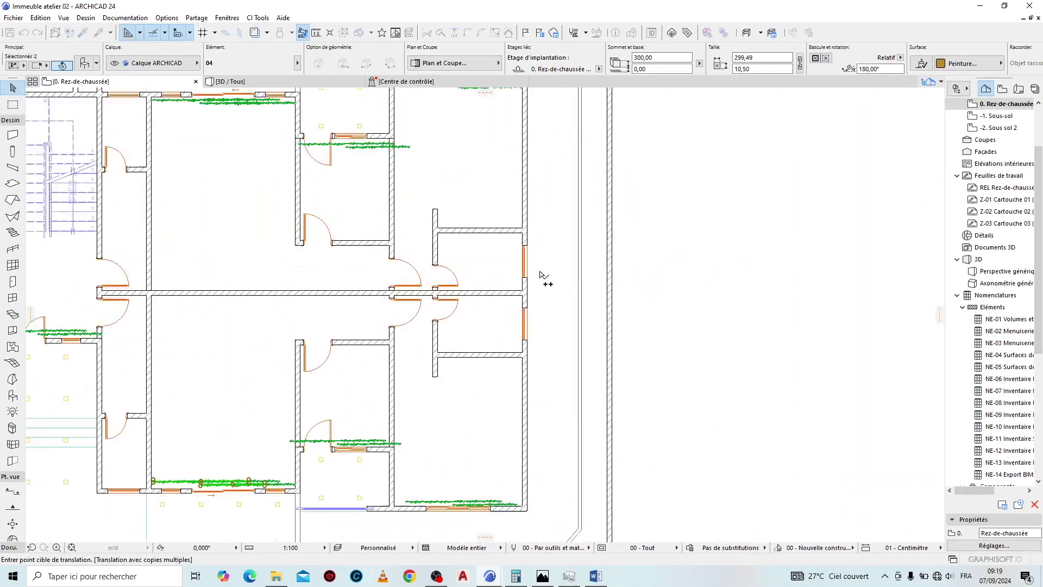
scroll(532, 274, "up", 2)
scroll(536, 268, "down", 3)
scroll(607, 184, "up", 4)
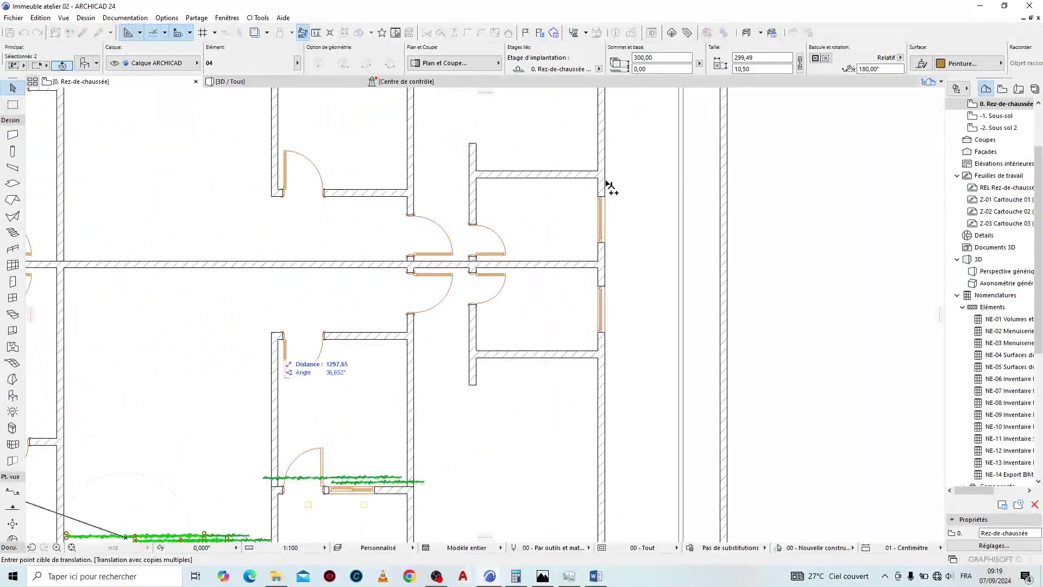
scroll(648, 237, "down", 4)
scroll(452, 251, "up", 2)
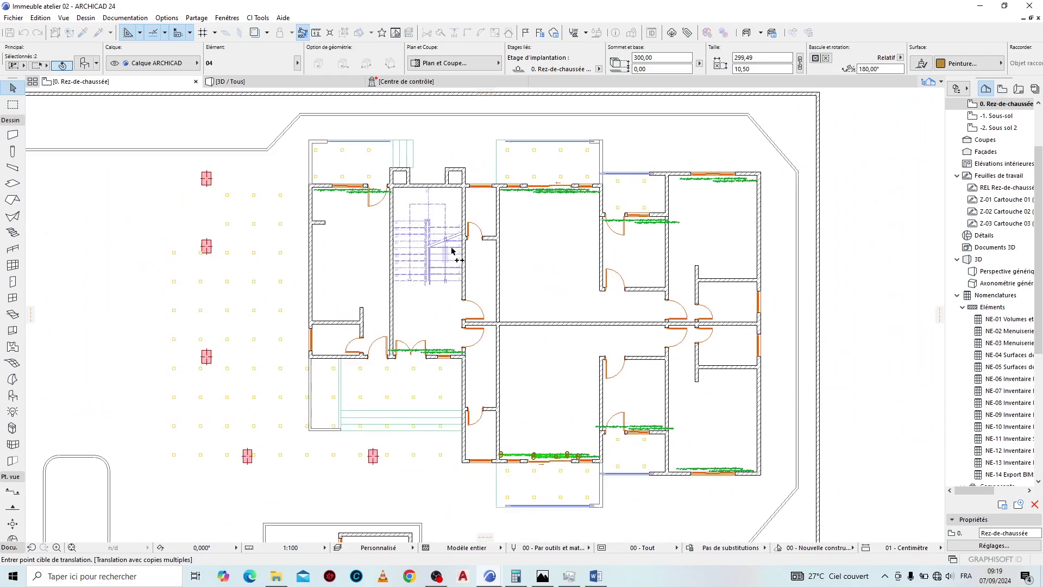
scroll(447, 363, "down", 3)
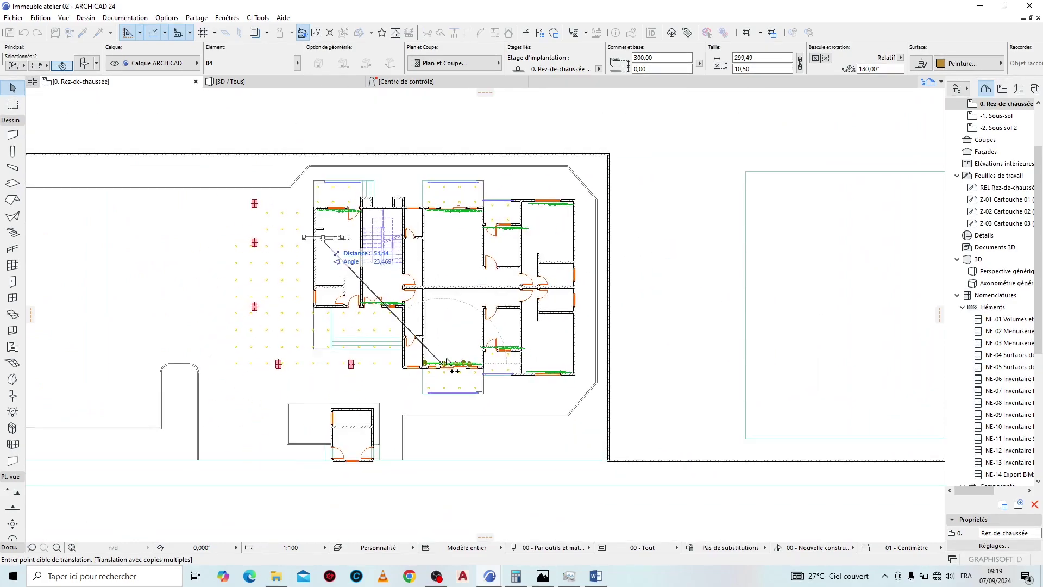
scroll(446, 363, "up", 2)
left_click(460, 270)
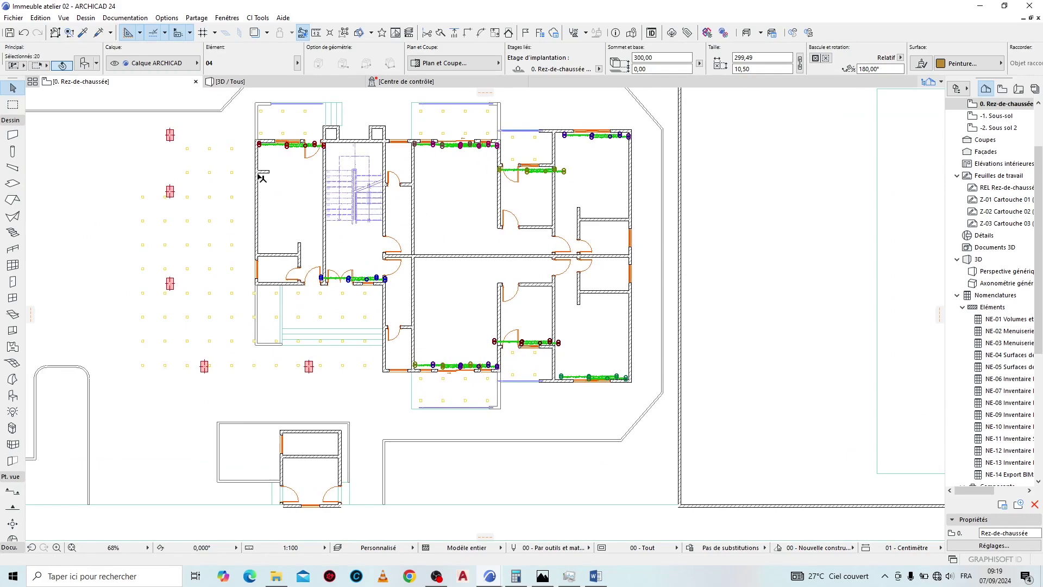
Step: Copy all the selected ground-floor curtains and paste them at the same positions on the 1er étage plan
scroll(447, 218, "up", 2)
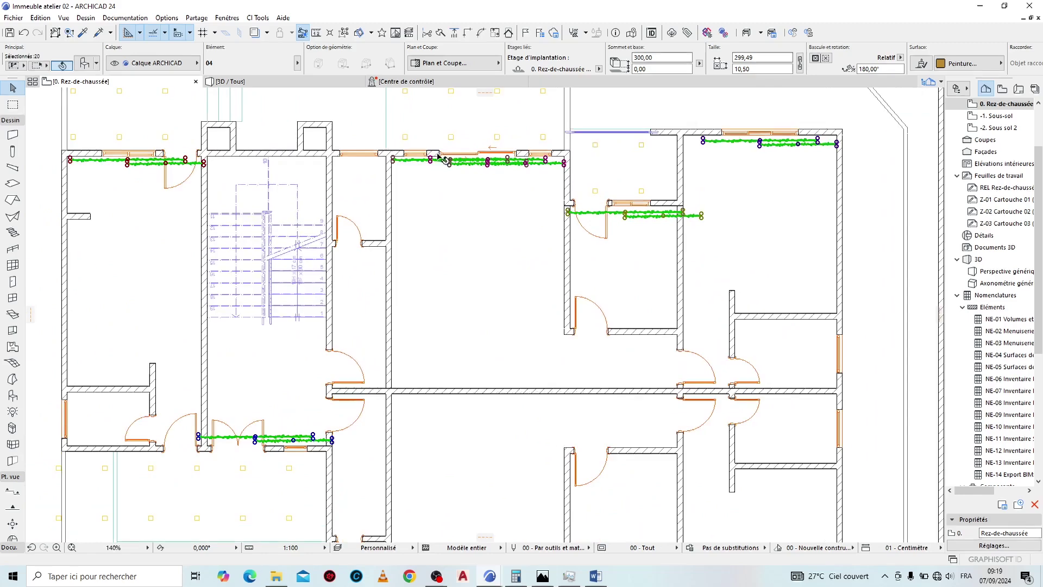
scroll(446, 218, "down", 2)
scroll(466, 239, "up", 2)
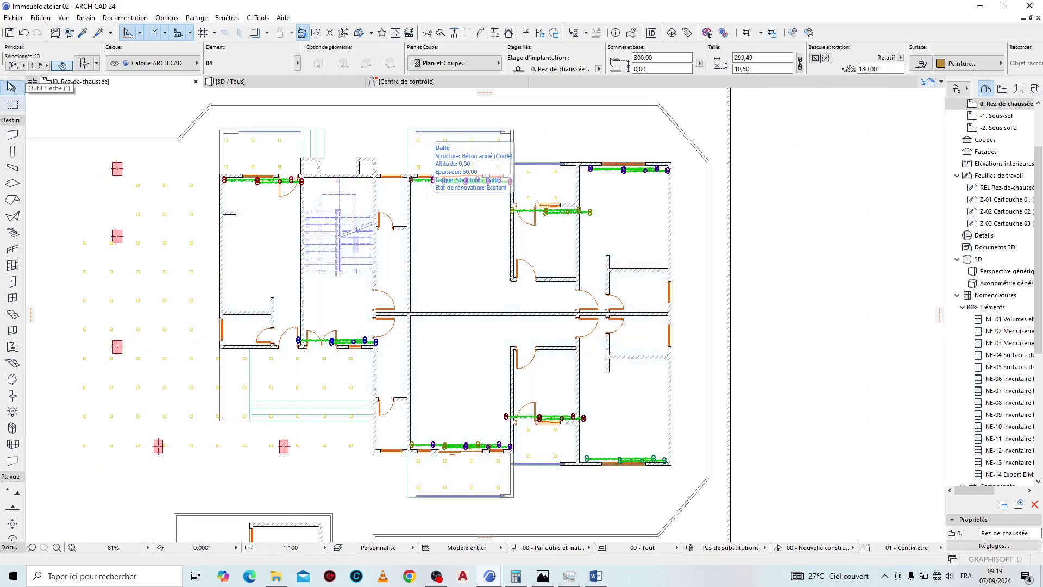
right_click(94, 86)
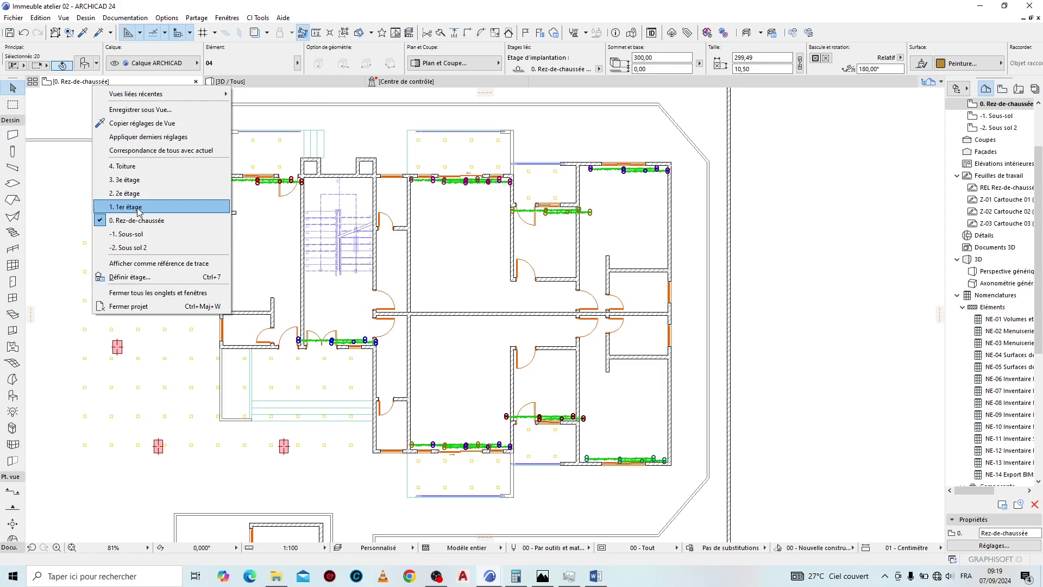
left_click(130, 207)
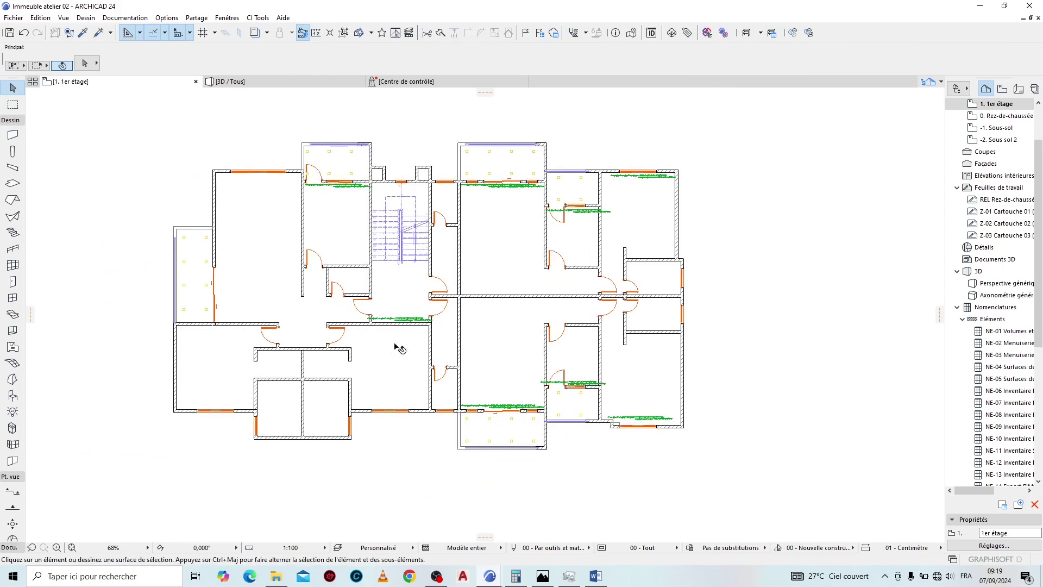
Step: Move the first-floor stair hall's curtain pair to just inside the nearby bedroom's three-panel sliding window
scroll(389, 346, "up", 1)
scroll(487, 344, "up", 8)
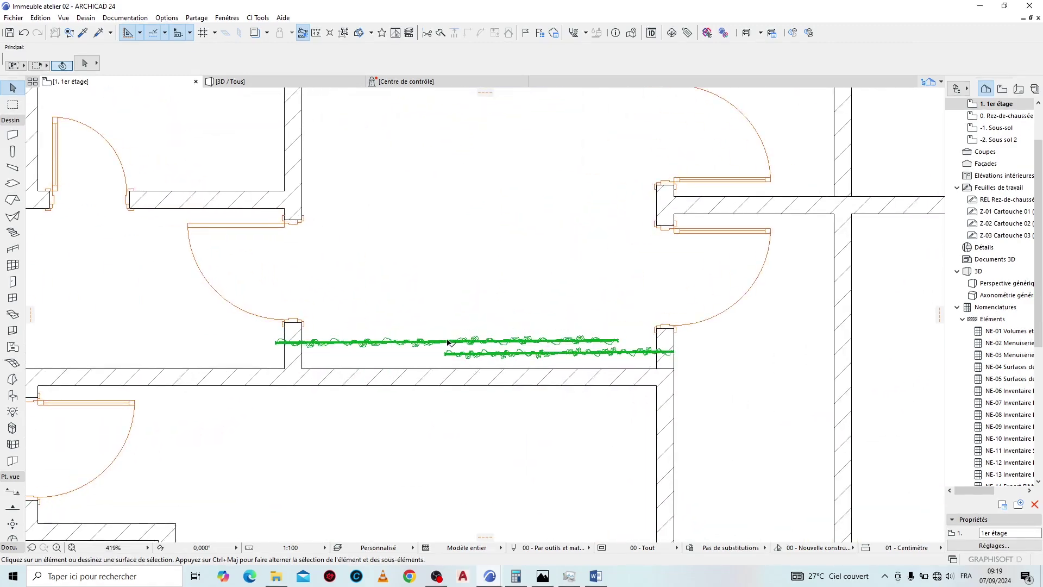
left_click(449, 342)
key("ctrl+d")
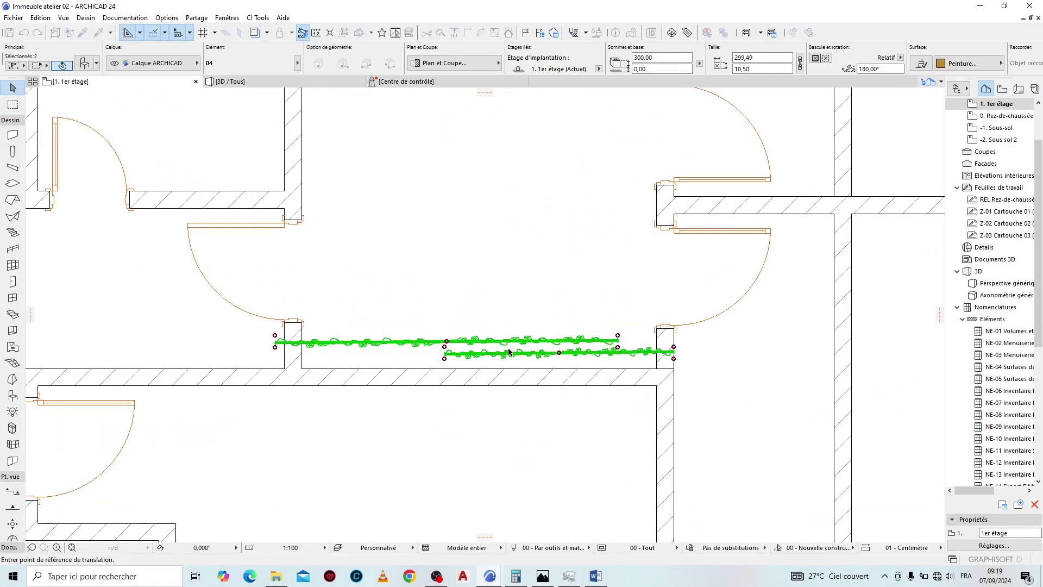
left_click(508, 351)
scroll(562, 217, "down", 10)
scroll(549, 325, "up", 5)
scroll(548, 328, "up", 3)
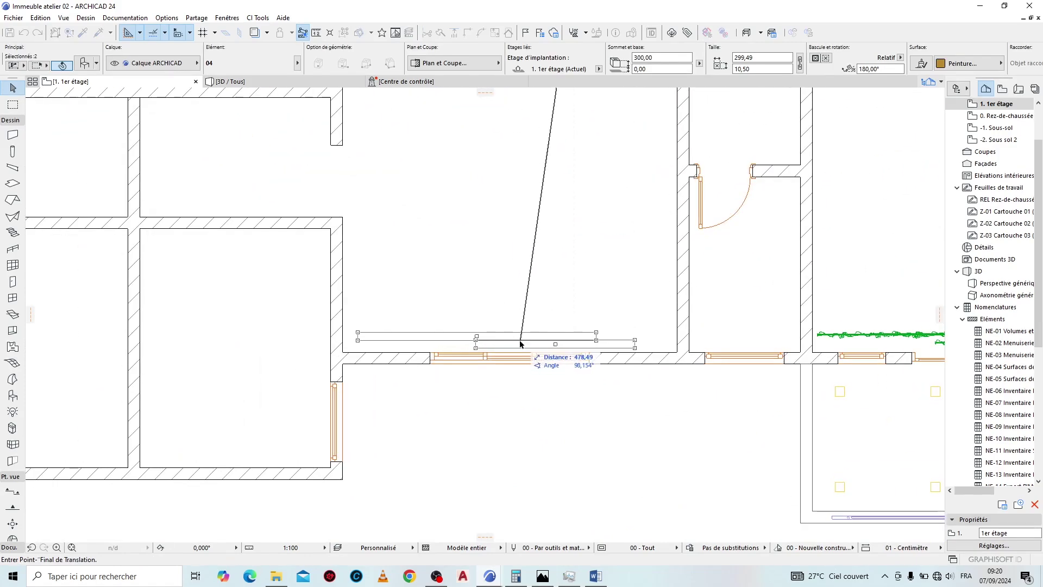
left_click(521, 347)
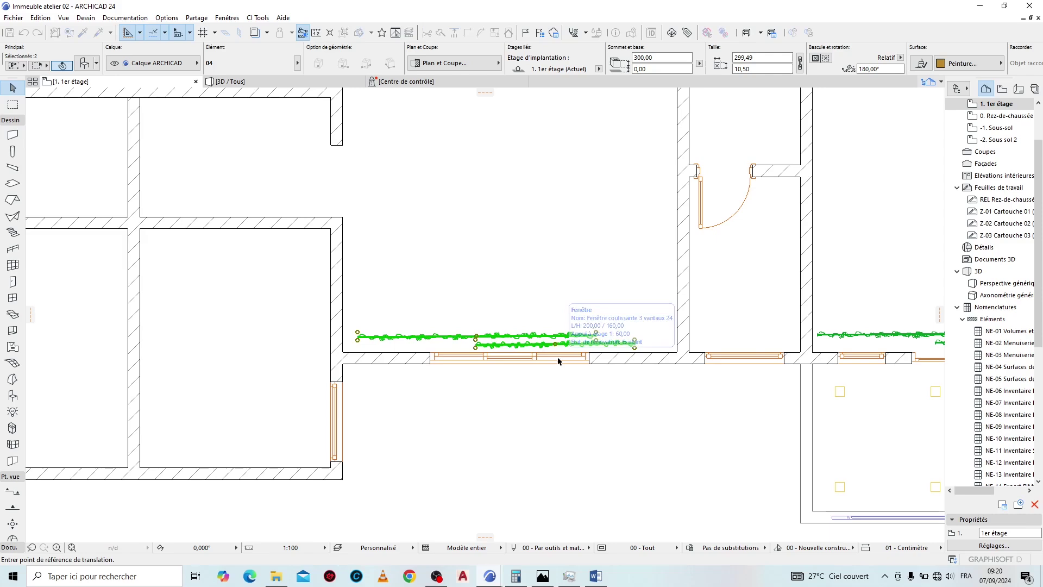
Step: Start a multiple copy of the moved curtains and place one inside the matching window of the far corner bedroom
key("ctrl+d")
left_click(535, 344)
scroll(728, 267, "down", 3)
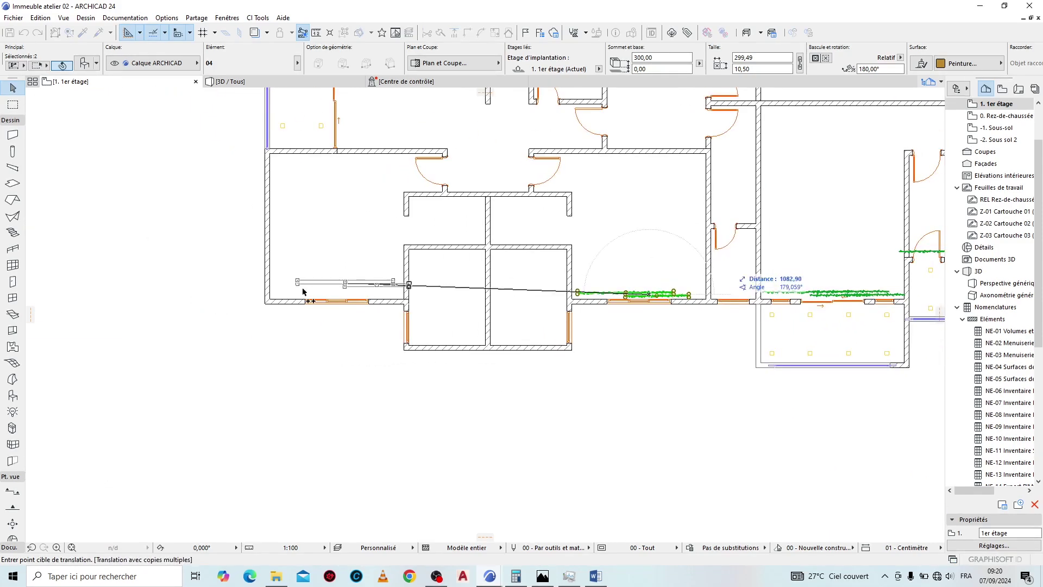
scroll(338, 287, "up", 3)
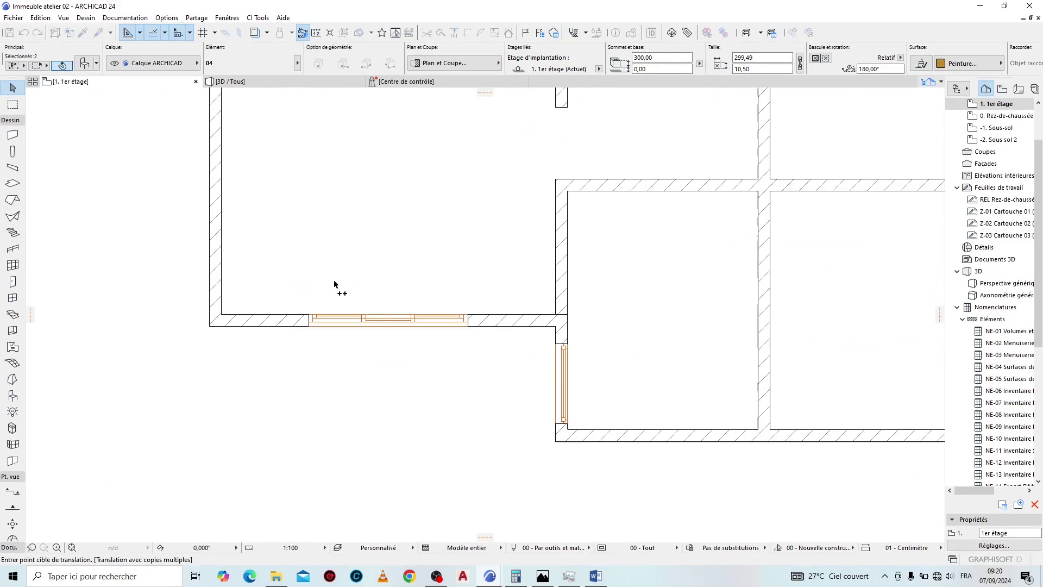
left_click(421, 304)
Step: Place another copy of the curtain pair just inside the three-panel window of the large room beside the side balcony
scroll(403, 372, "down", 3)
scroll(373, 353, "down", 3)
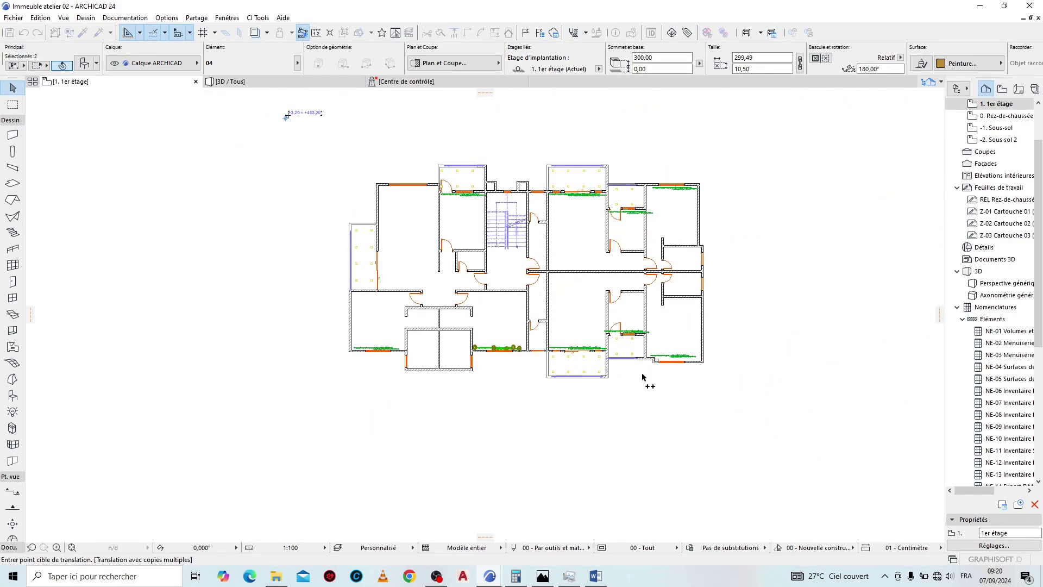
scroll(652, 373, "up", 3)
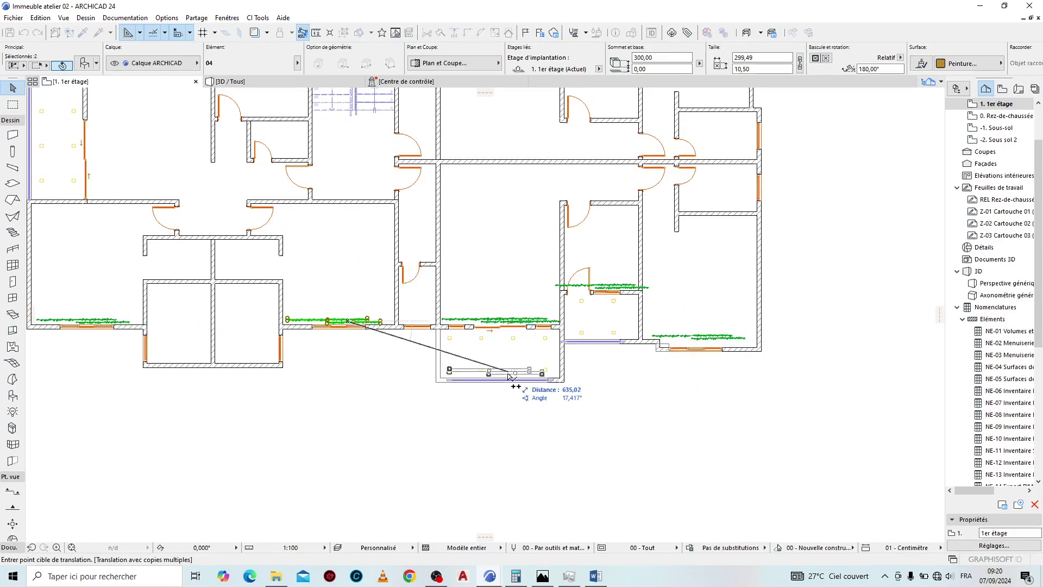
scroll(510, 373, "down", 2)
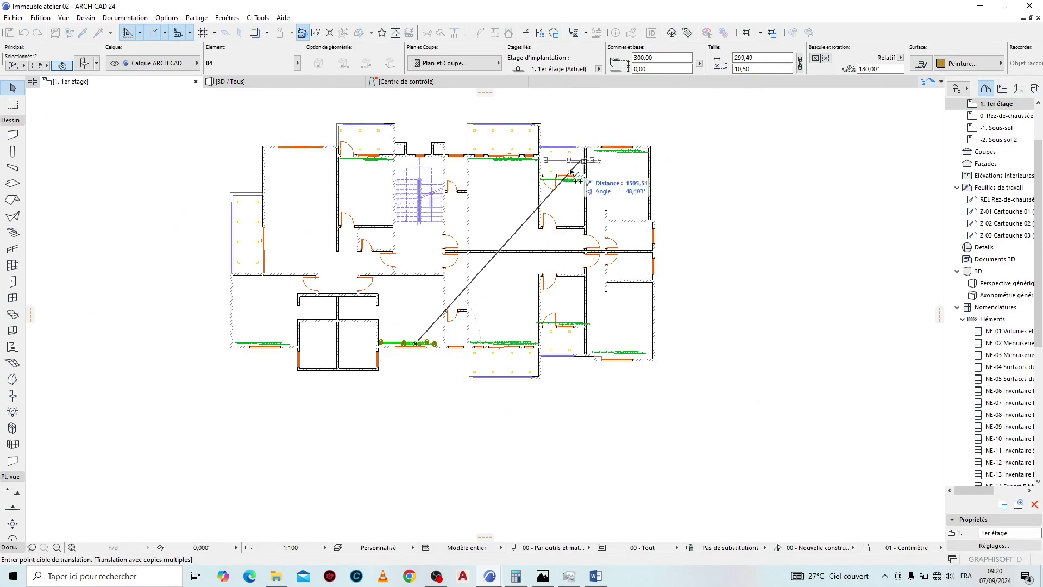
scroll(305, 160, "up", 4)
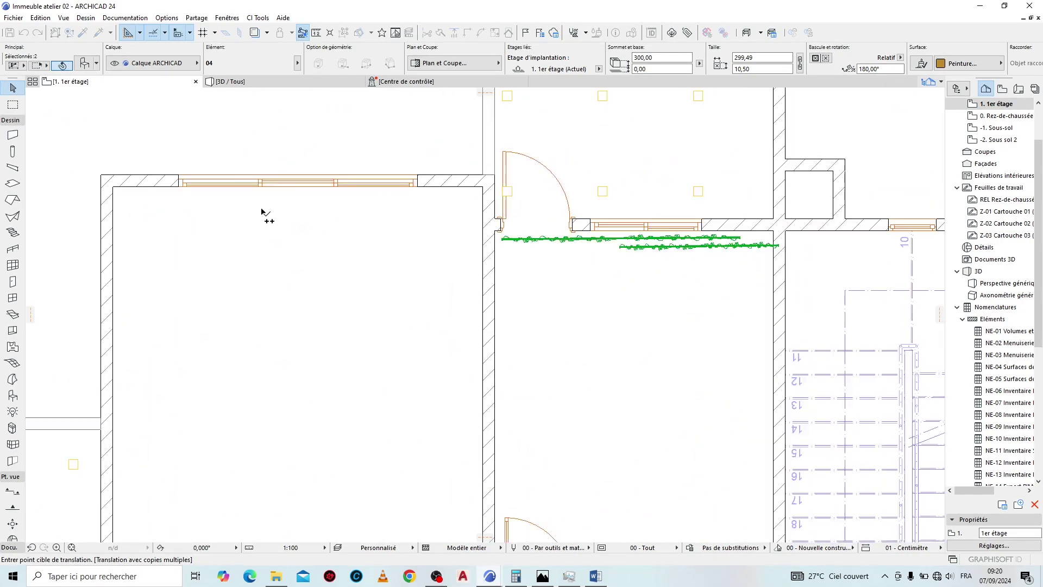
left_click(308, 204)
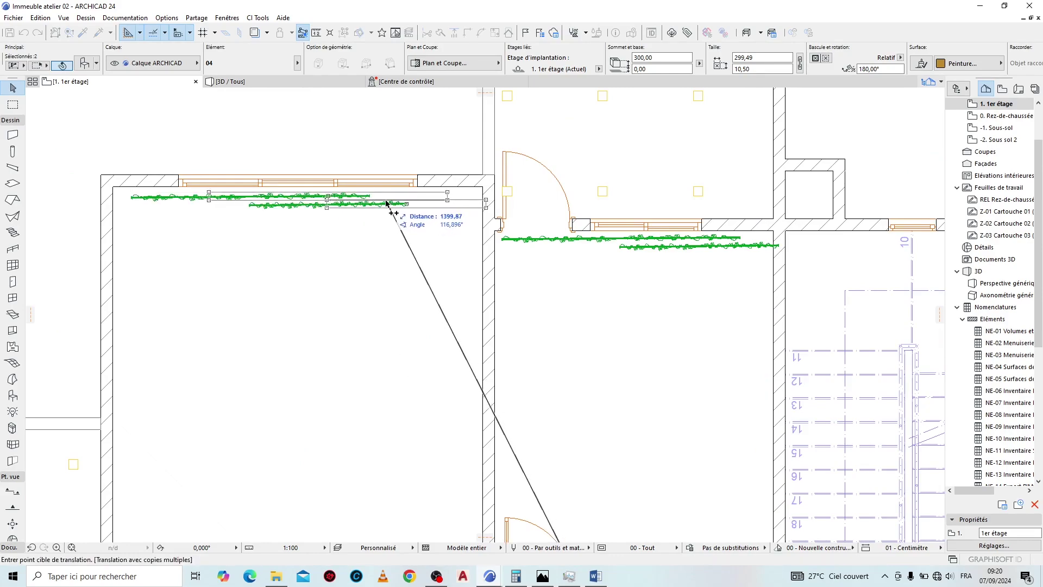
Step: Place one more curtain copy at the same room's sliding door to the side balcony and end the multiple copy
scroll(443, 163, "down", 3)
scroll(443, 163, "down", 3)
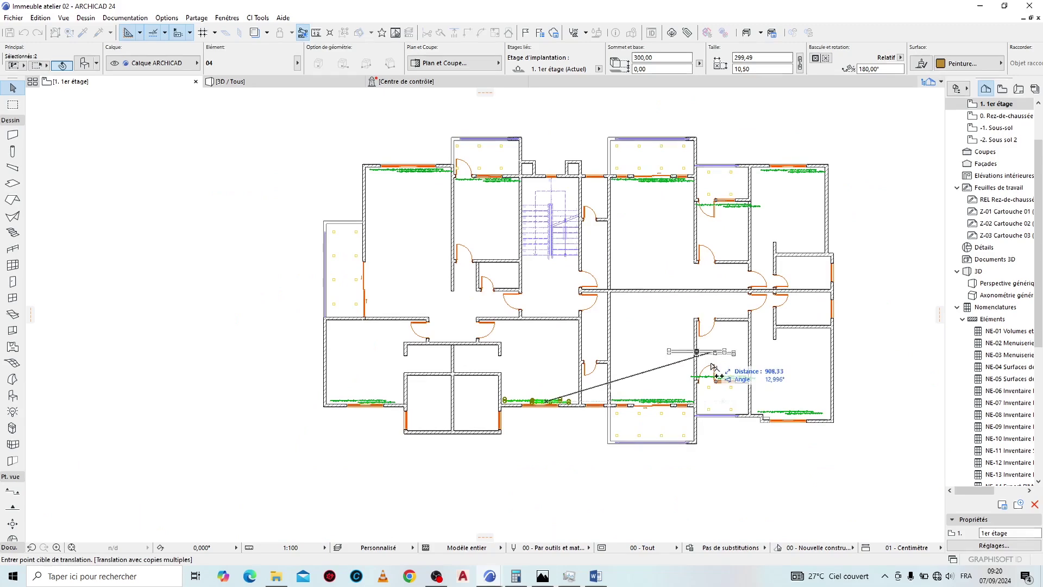
scroll(383, 282, "up", 4)
scroll(383, 283, "up", 2)
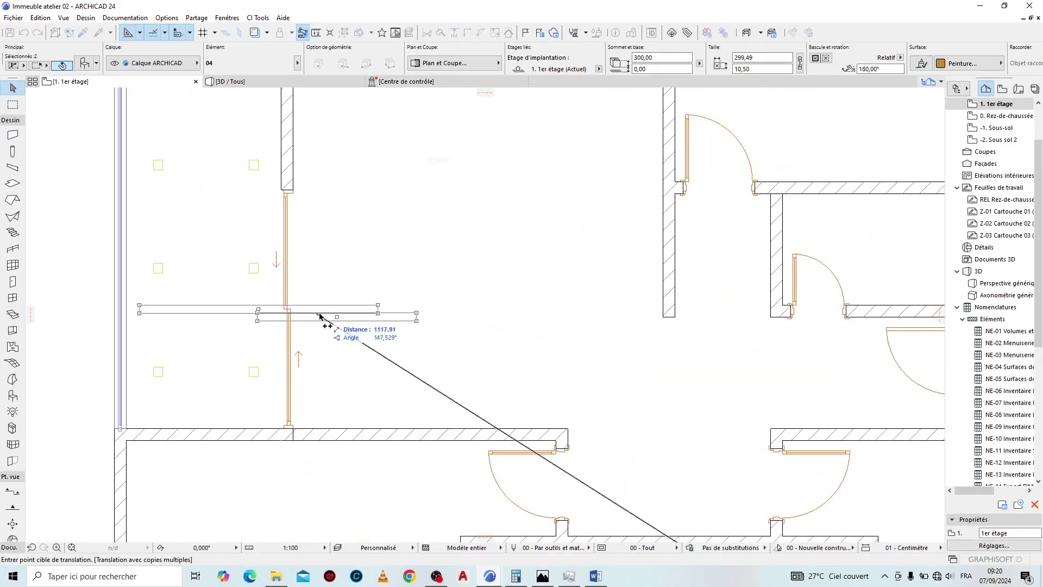
left_click(340, 310)
key("Escape")
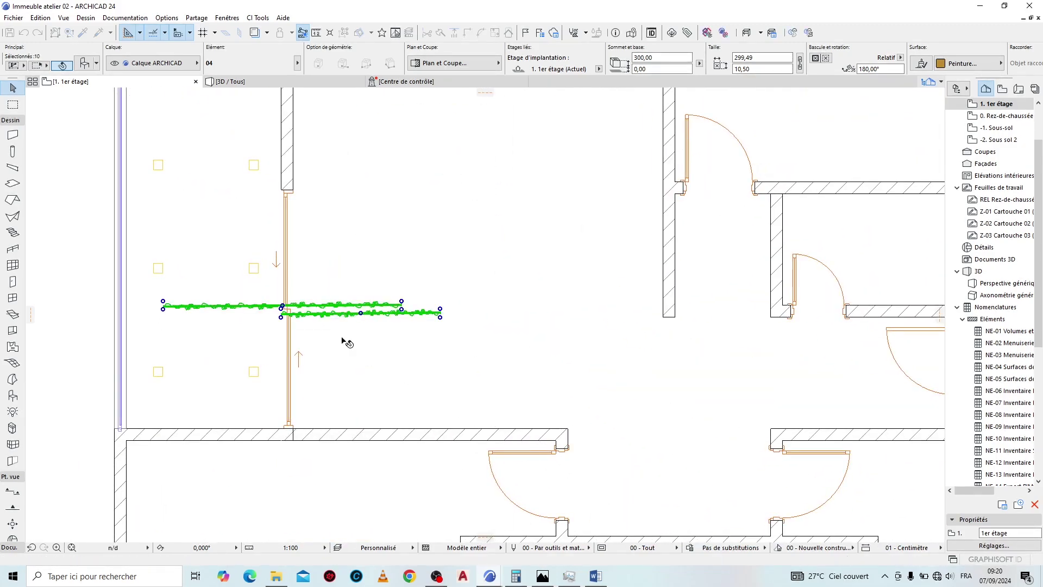
Step: Rotate the curtain pair at the side balcony's sliding door by 90° so it runs parallel to the door
key("Escape")
left_click(364, 314)
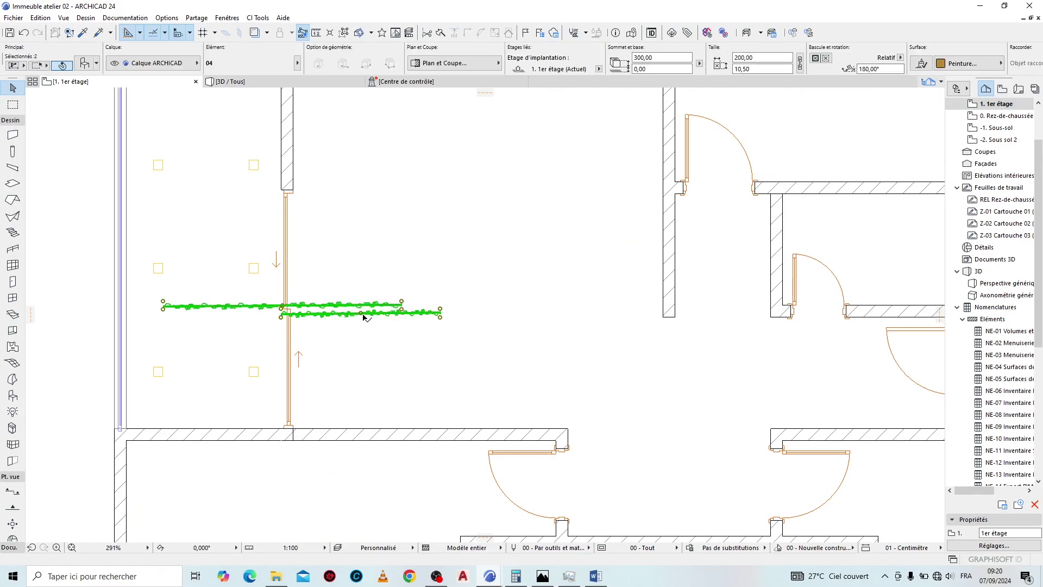
key("ctrl+e")
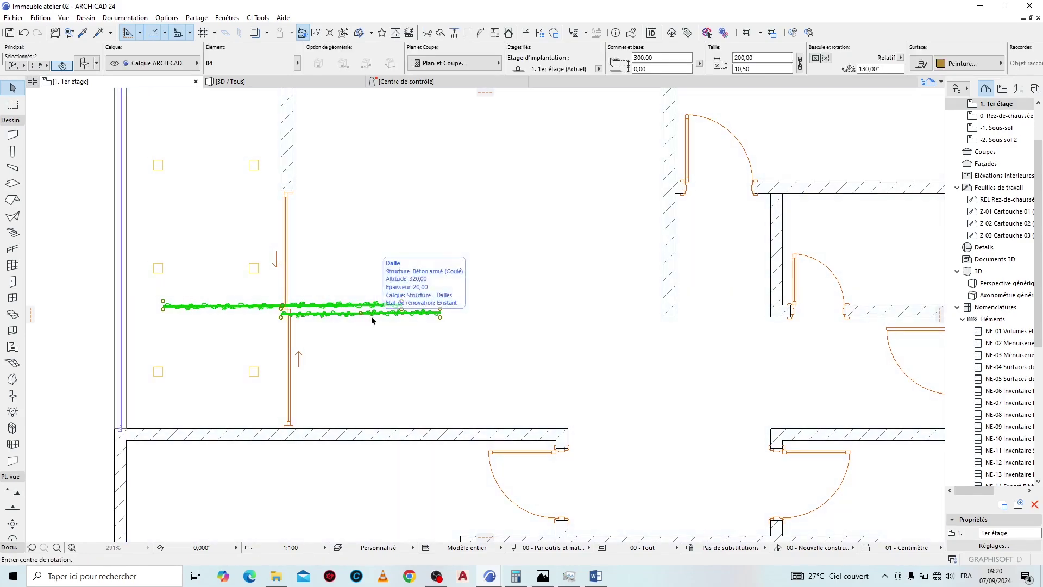
left_click(361, 314)
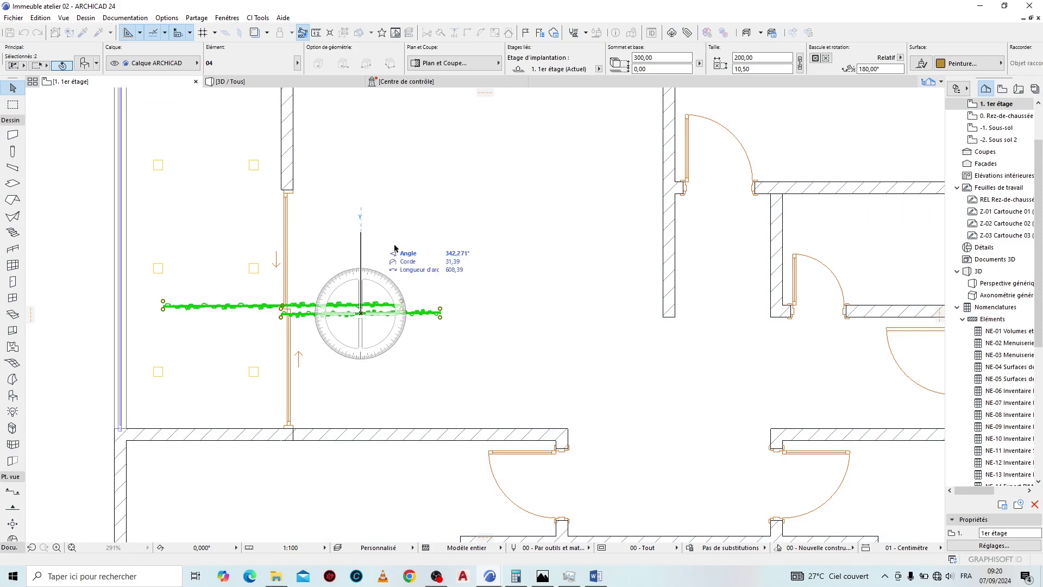
left_click(361, 232)
left_click(497, 319)
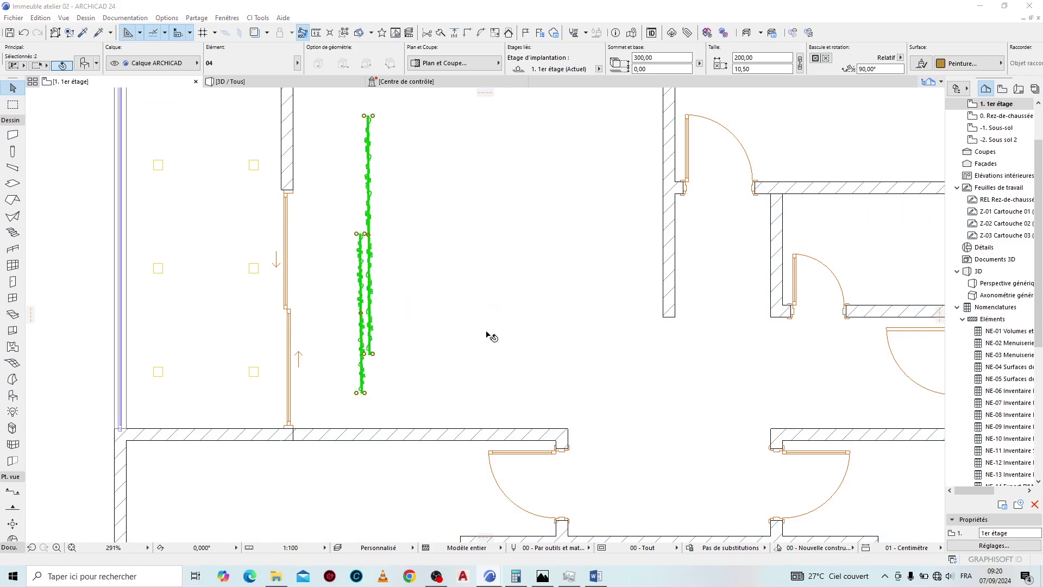
Step: Move the rotated curtain pair to just inside the side balcony's sliding door
key("ctrl+u")
key("Return")
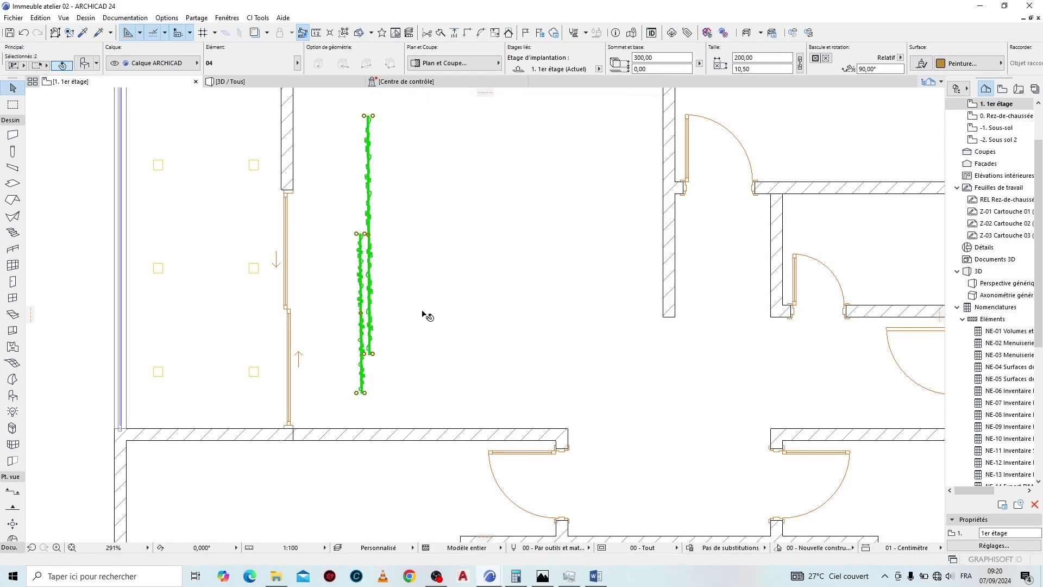
left_click(371, 266)
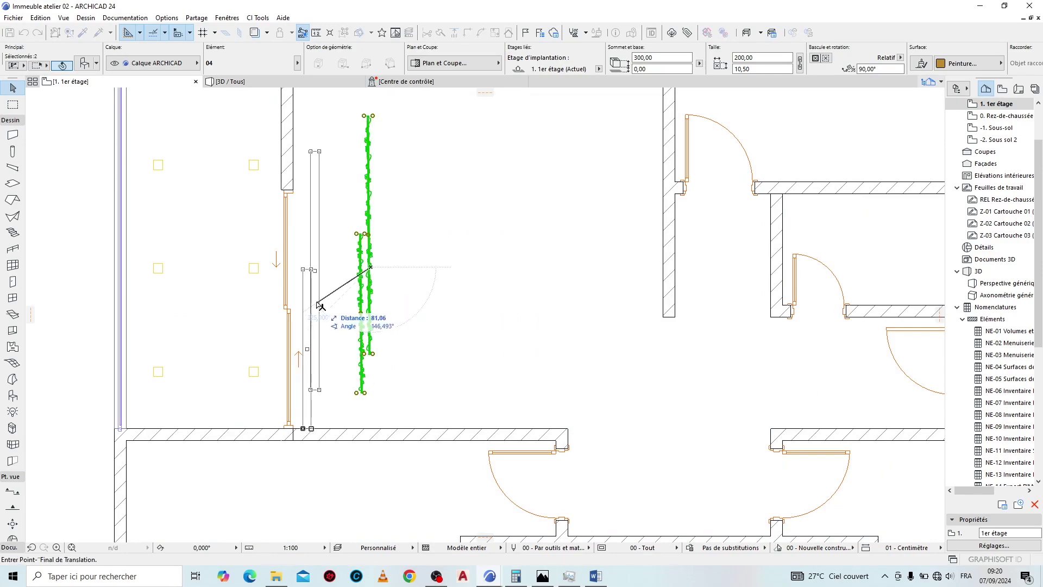
left_click(314, 303)
Step: Copy all the first-floor curtains and paste them at the same positions on the 2e étage and 3e étage plans
scroll(354, 252, "down", 5)
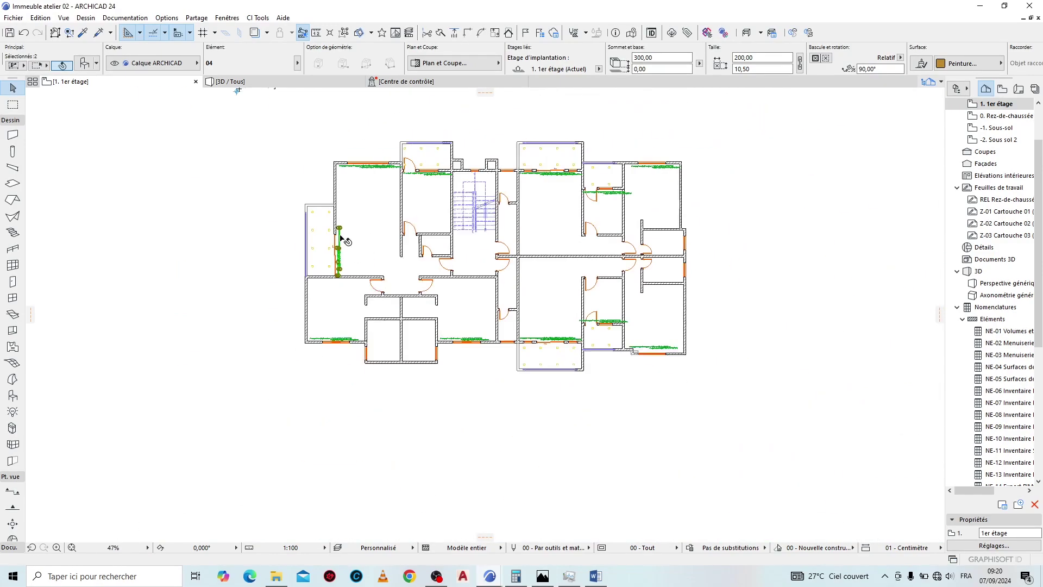
scroll(489, 153, "up", 4)
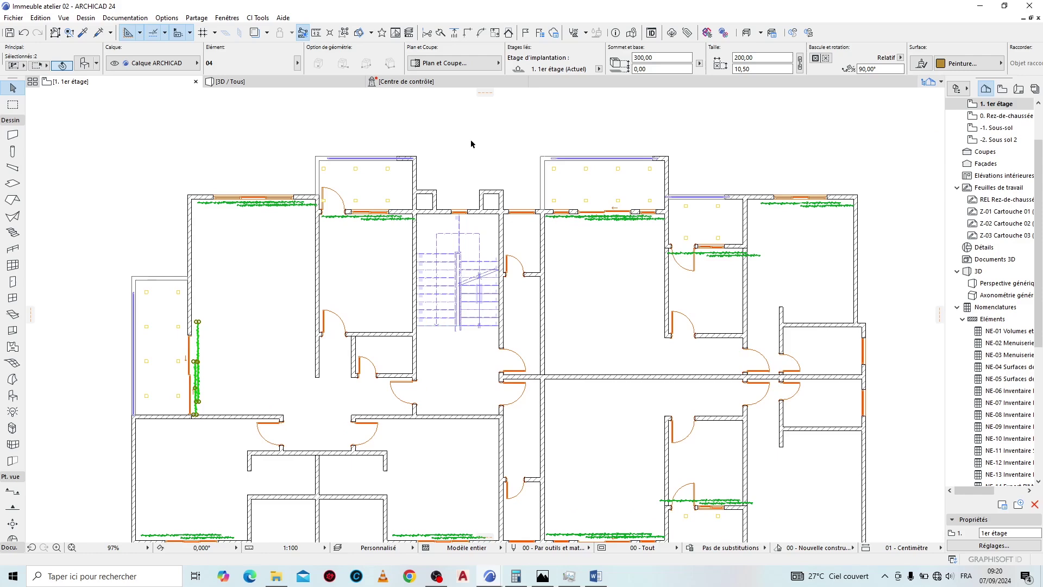
scroll(478, 147, "down", 4)
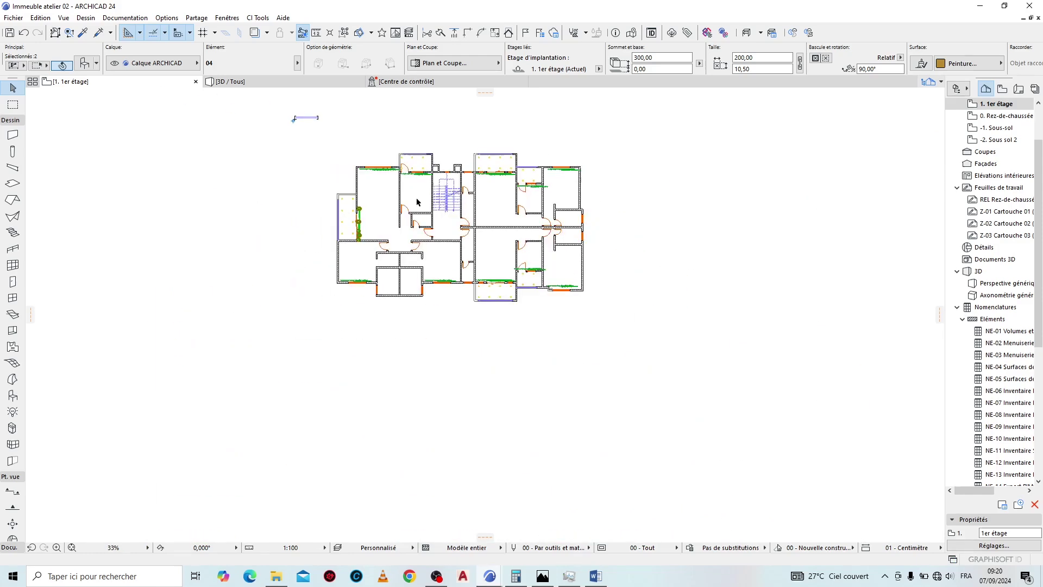
scroll(319, 174, "up", 2)
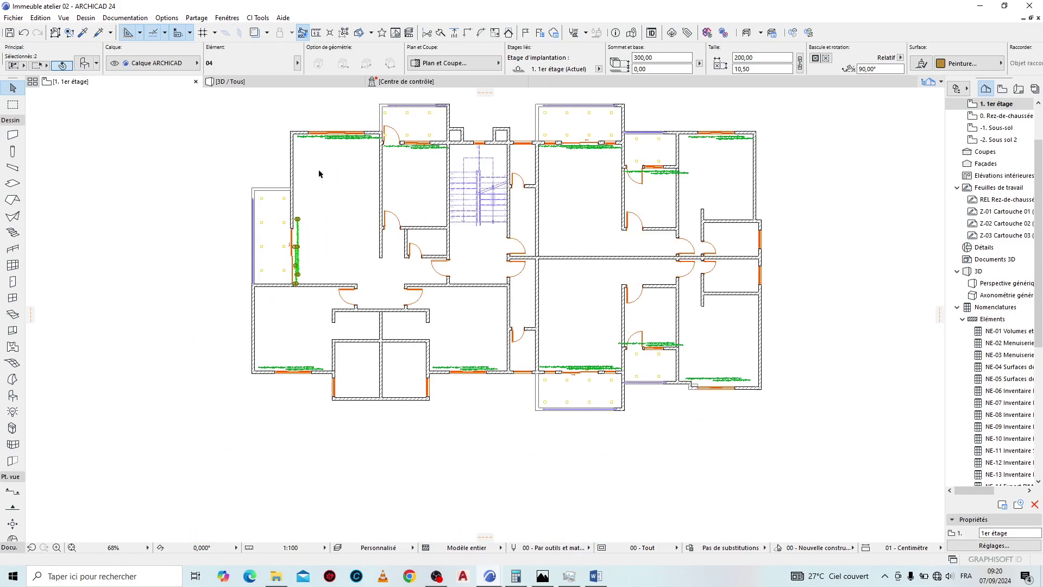
left_click(12, 396)
key("ctrl+a")
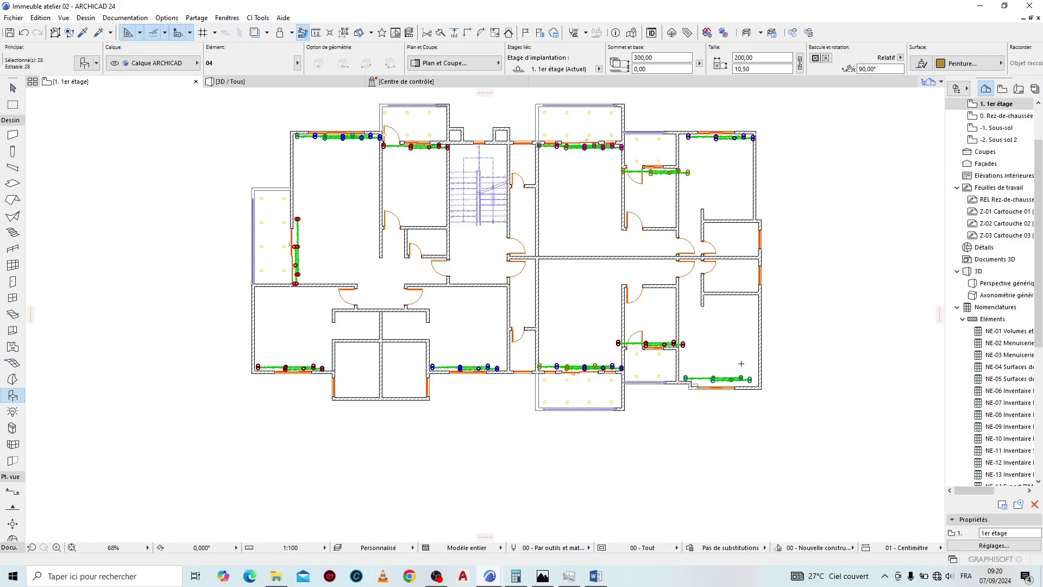
scroll(517, 161, "up", 1)
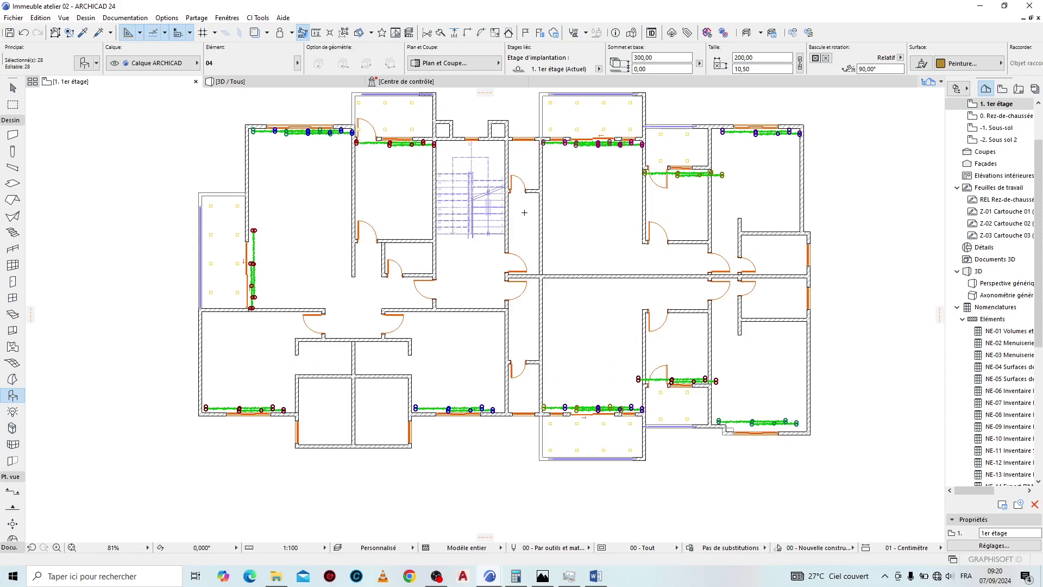
scroll(524, 212, "down", 1)
scroll(558, 272, "up", 1)
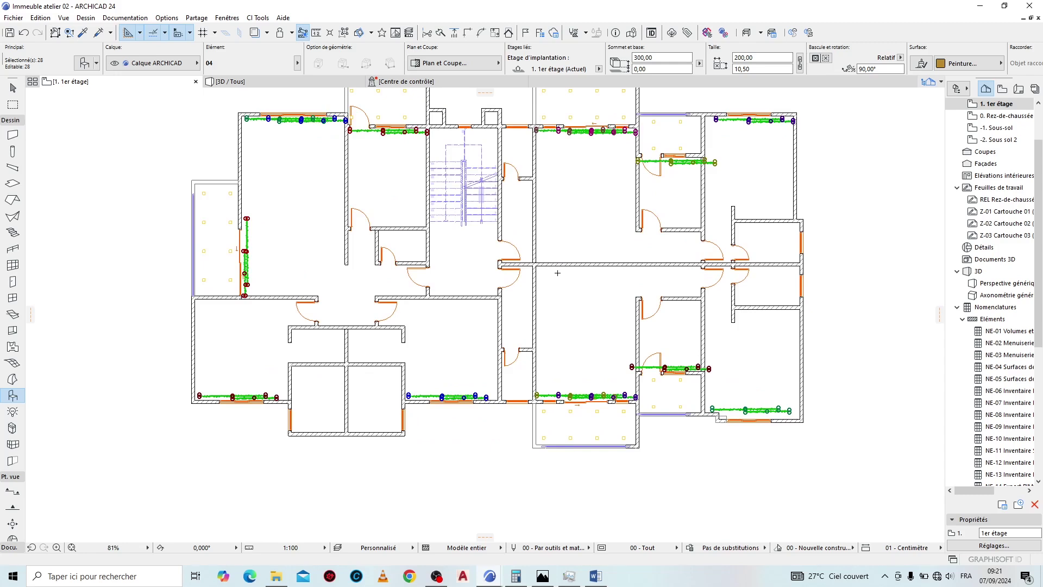
key("ctrl+Up")
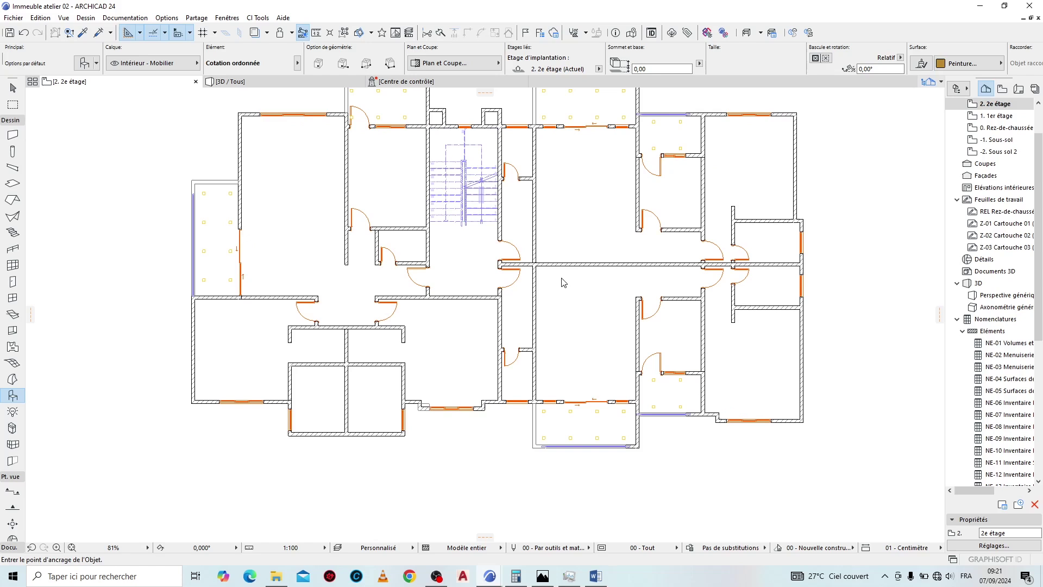
left_click(885, 178)
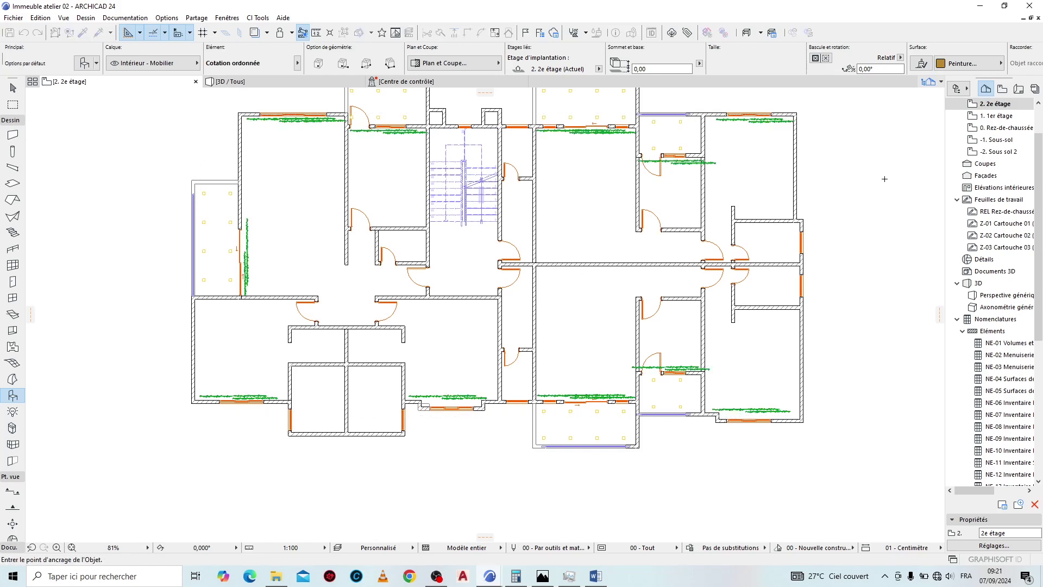
key("ctrl+Up")
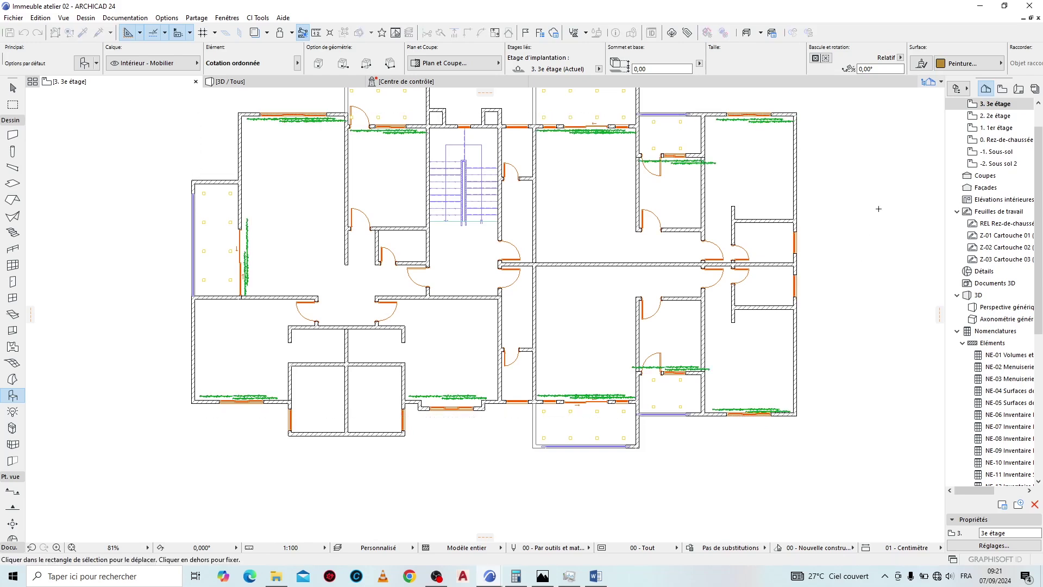
Step: Examine the building in 3D from several angles to check the curtains behind the windows on every floor
key("F3")
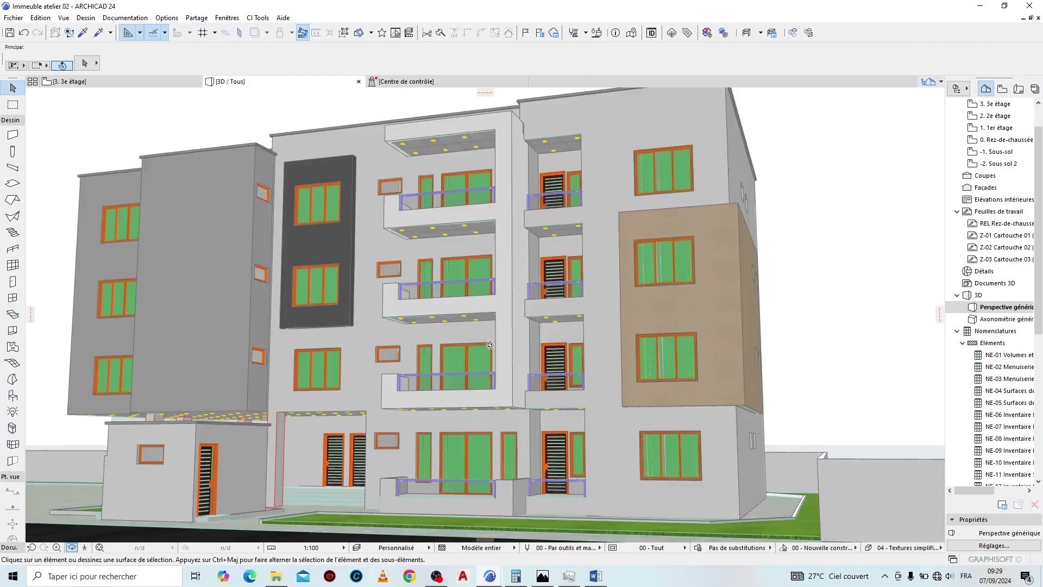
scroll(236, 239, "up", 10)
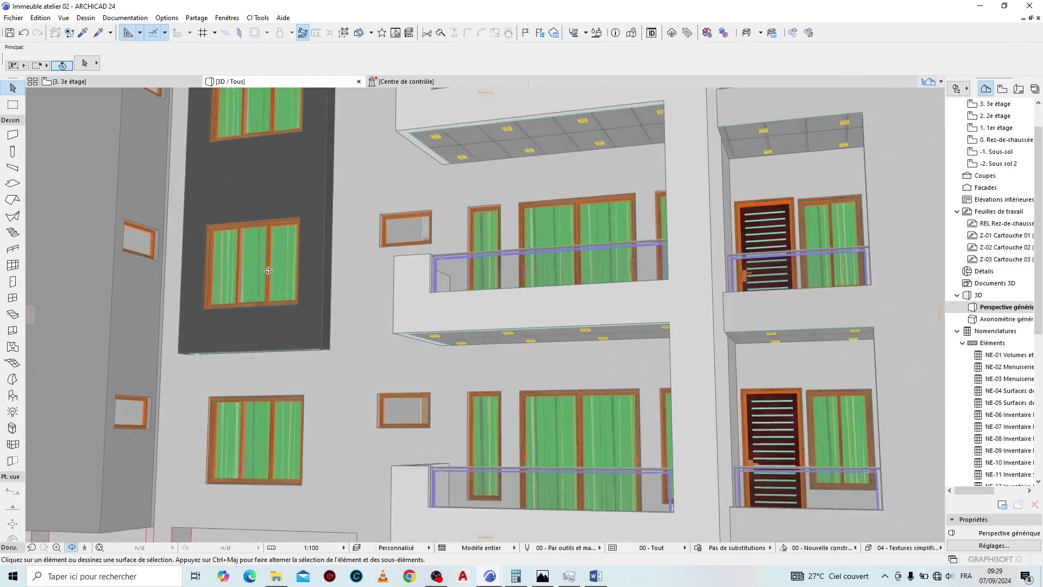
scroll(236, 239, "down", 8)
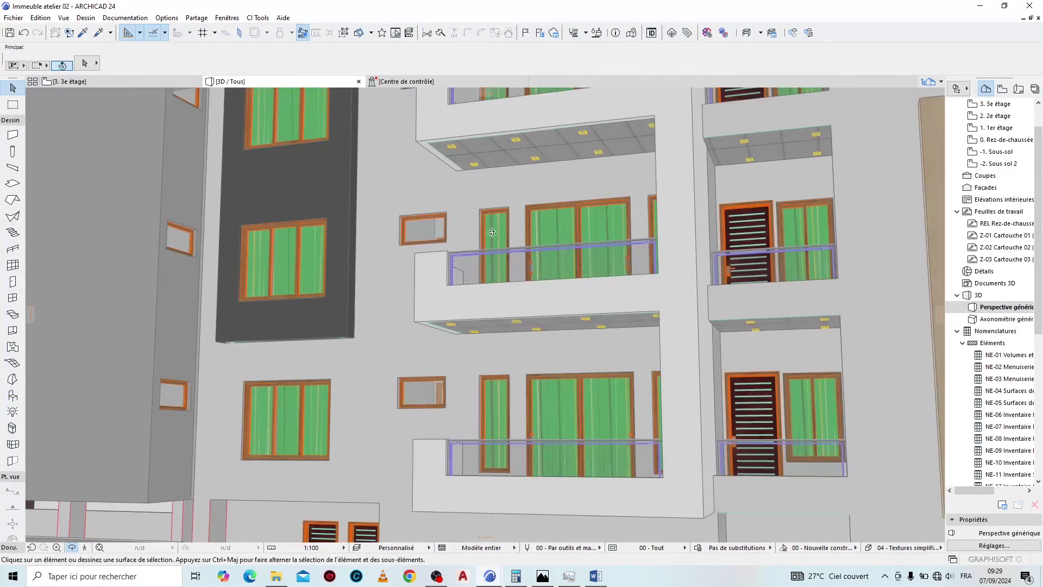
scroll(501, 262, "down", 6)
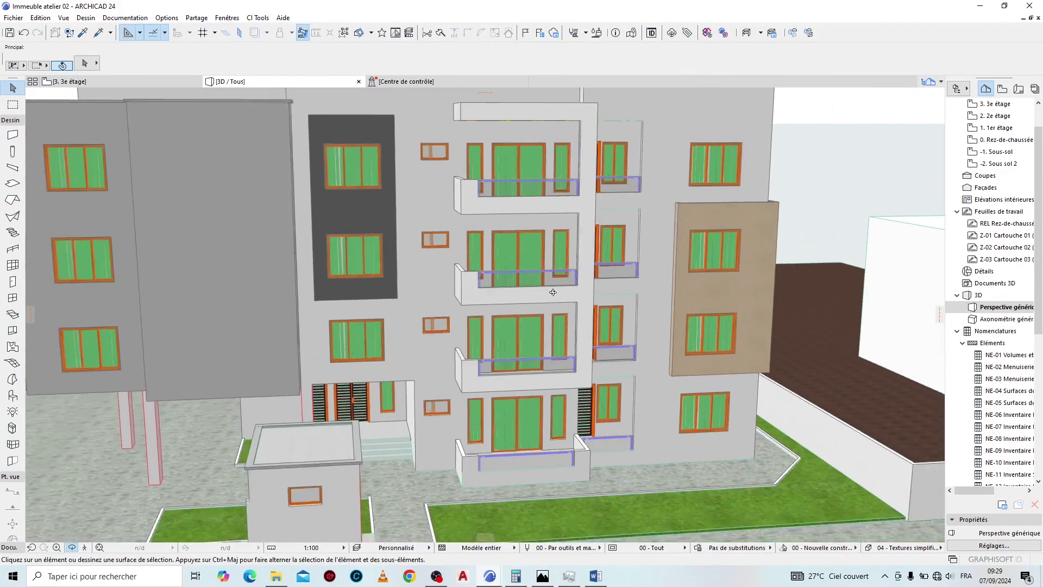
middle_click_drag(553, 292, 510, 352, "shift")
scroll(854, 350, "down", 4)
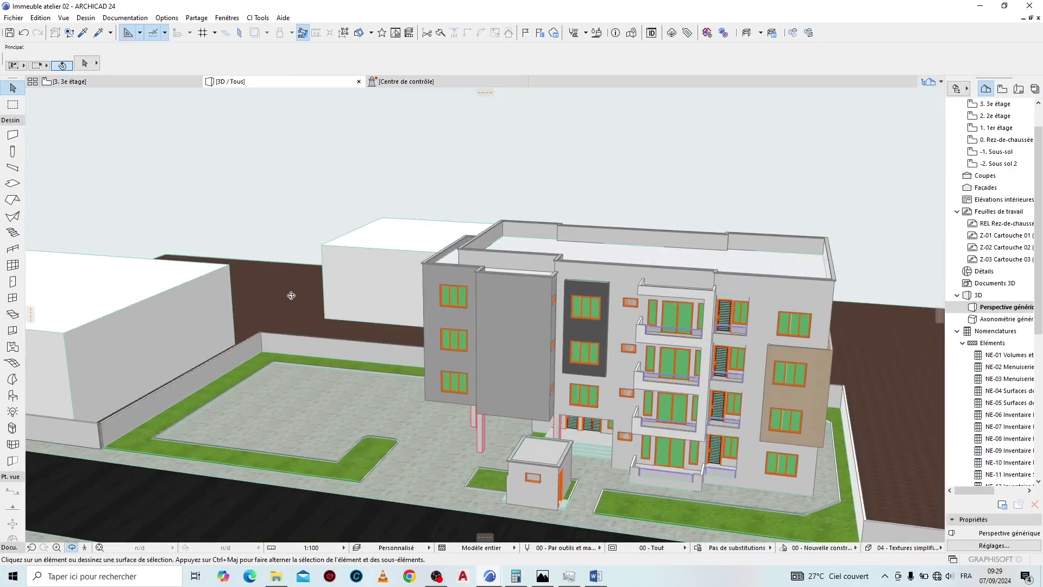
middle_click_drag(291, 295, 269, 414, "shift")
scroll(633, 332, "down", 3)
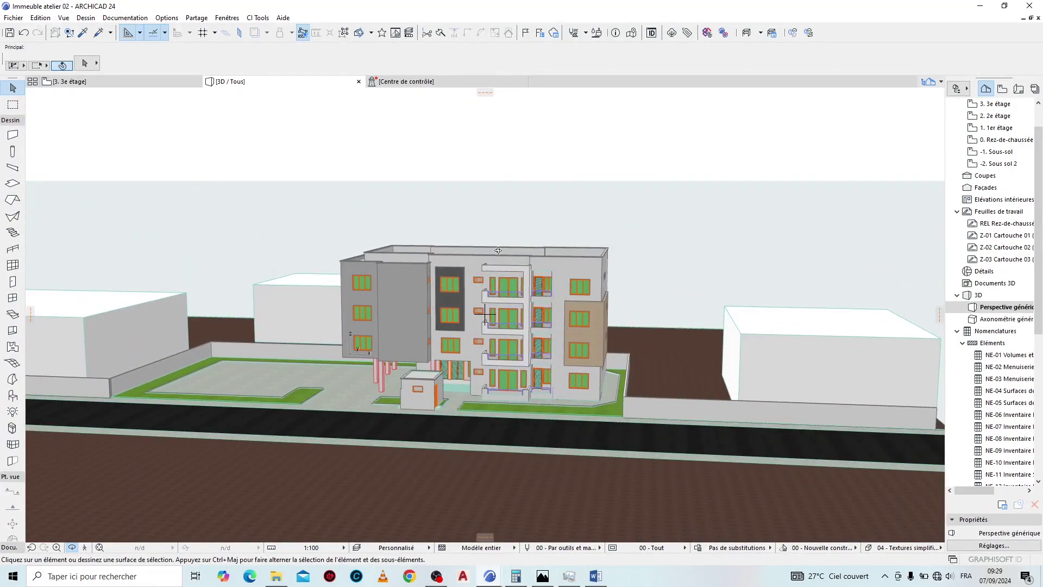
scroll(343, 393, "up", 3)
middle_click_drag(343, 393, 228, 177, "shift")
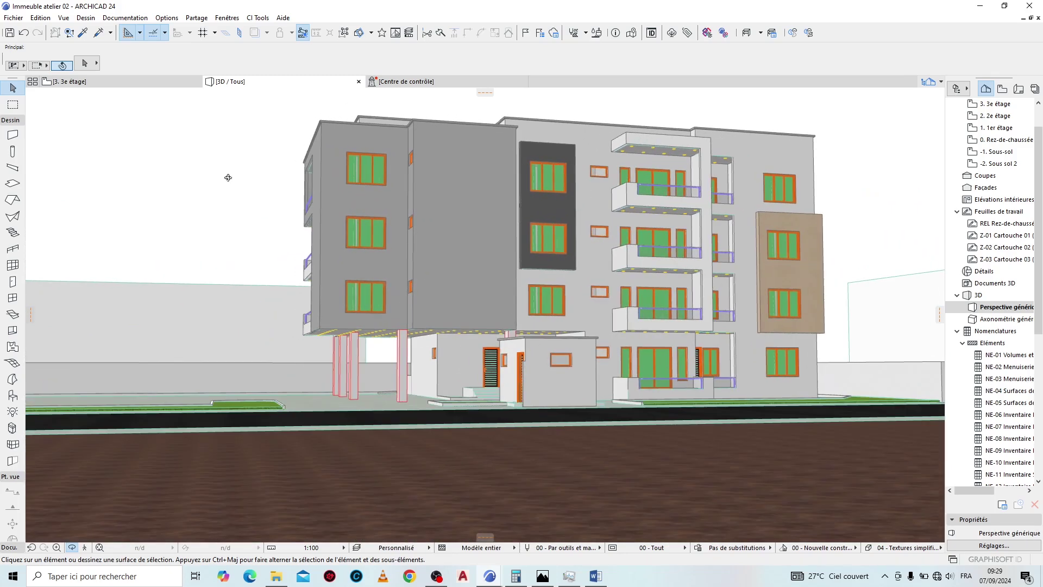
left_click(140, 84)
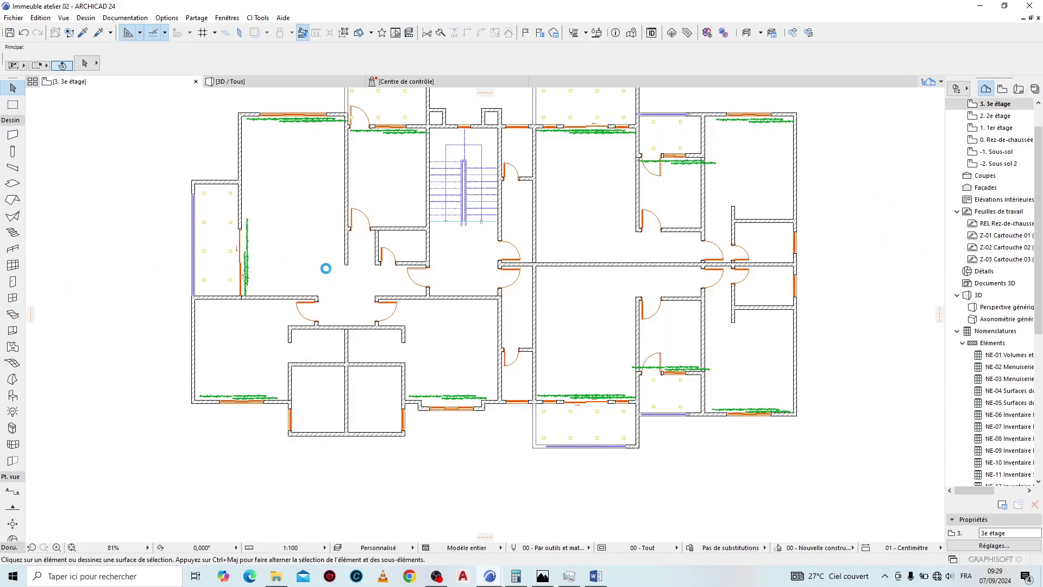
left_click(14, 17)
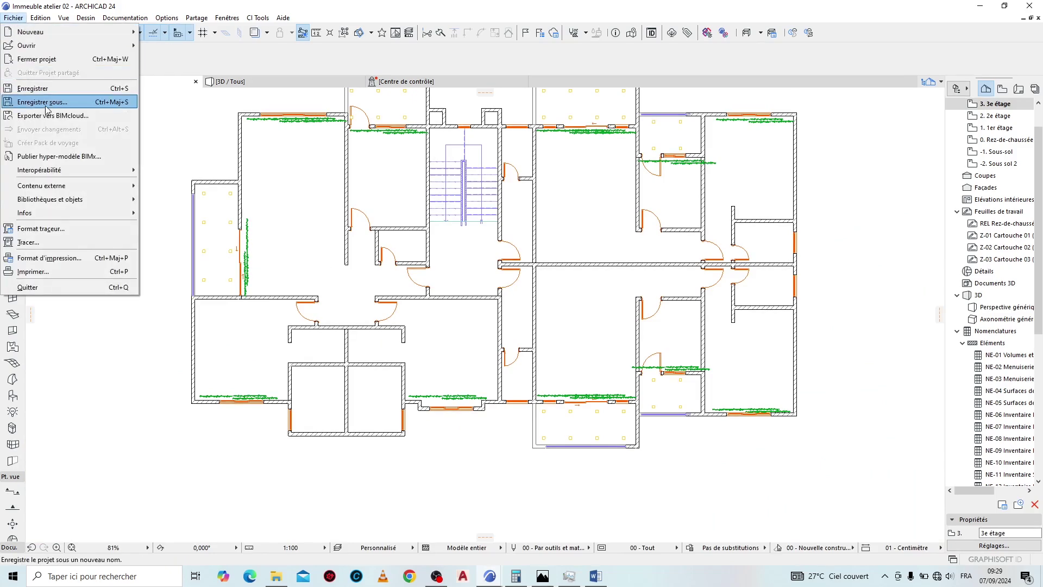
left_click(46, 108)
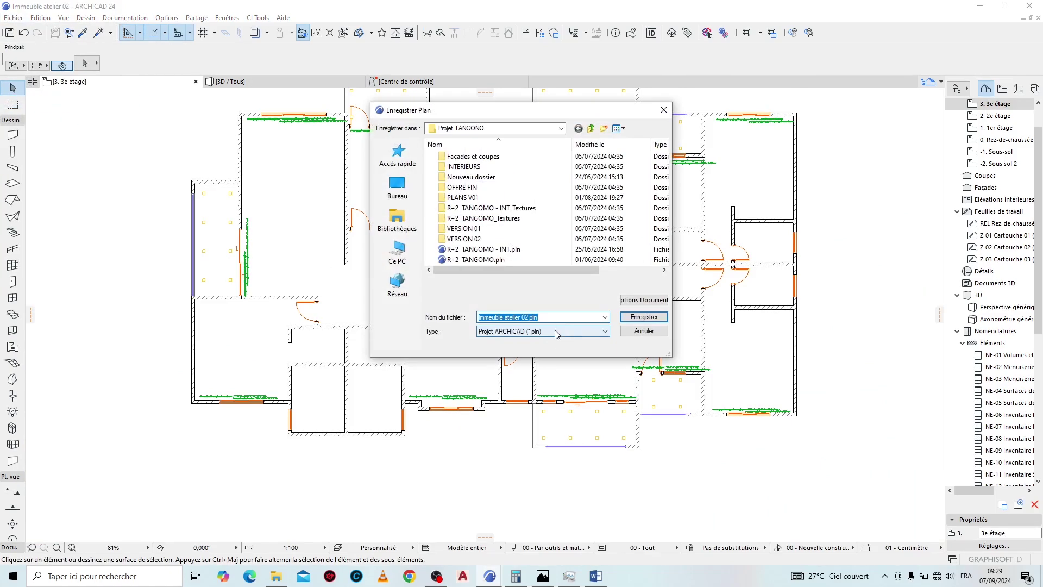
left_click(555, 332)
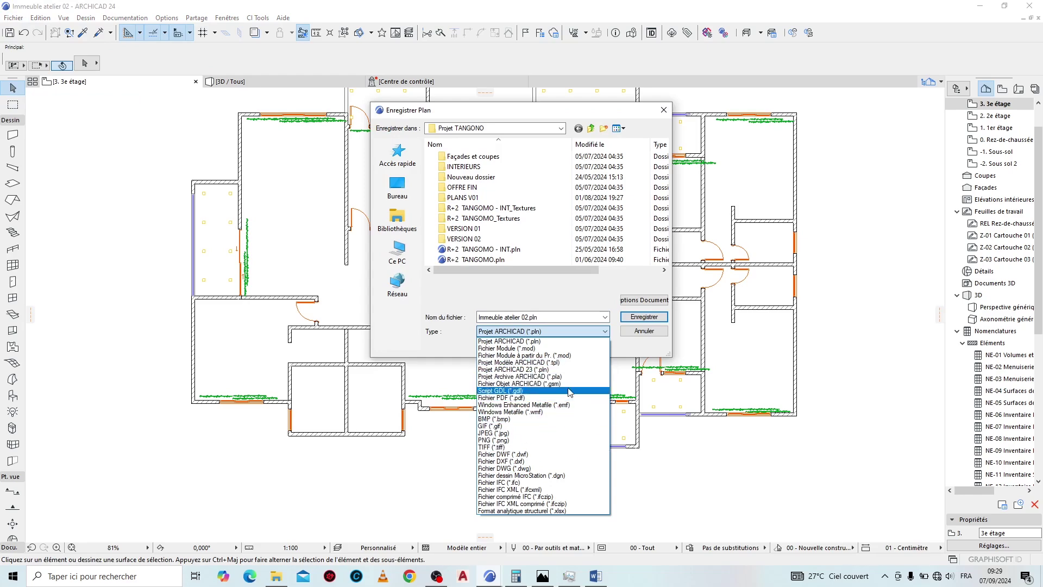
left_click(644, 331)
left_click(645, 331)
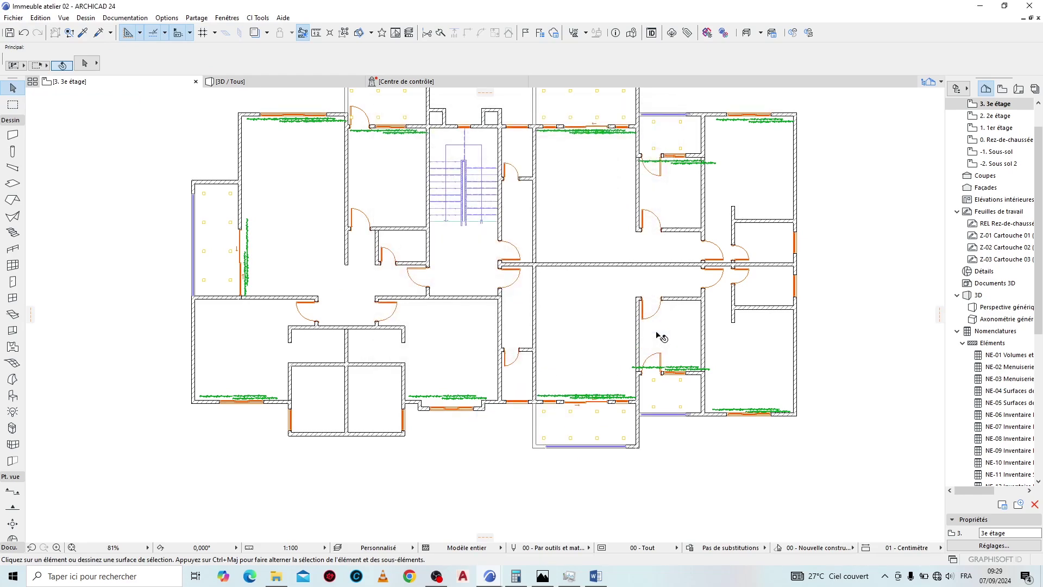
Step: Save the 3D view of the building as the SketchUp file Immeuble atelier 02.skp in the Immeuble R+3 folder
left_click(344, 83)
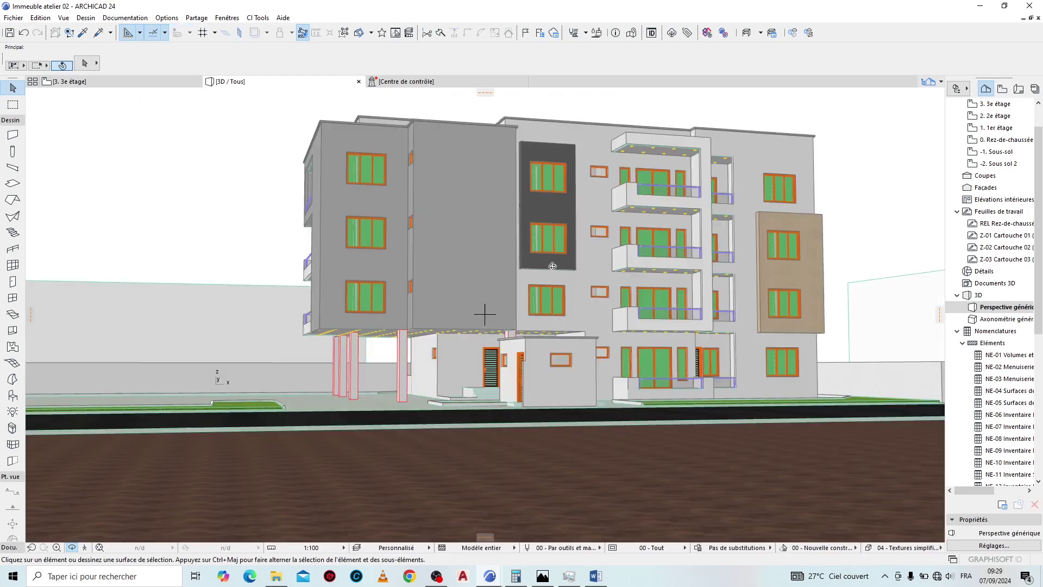
left_click_drag(552, 266, 645, 404)
left_click(17, 18)
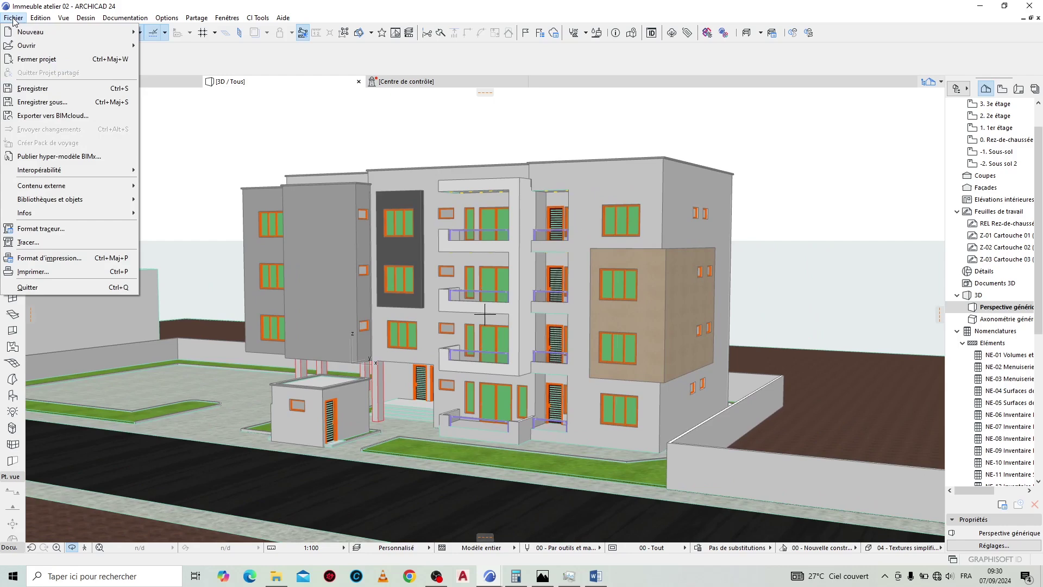
left_click(64, 103)
left_click(549, 321)
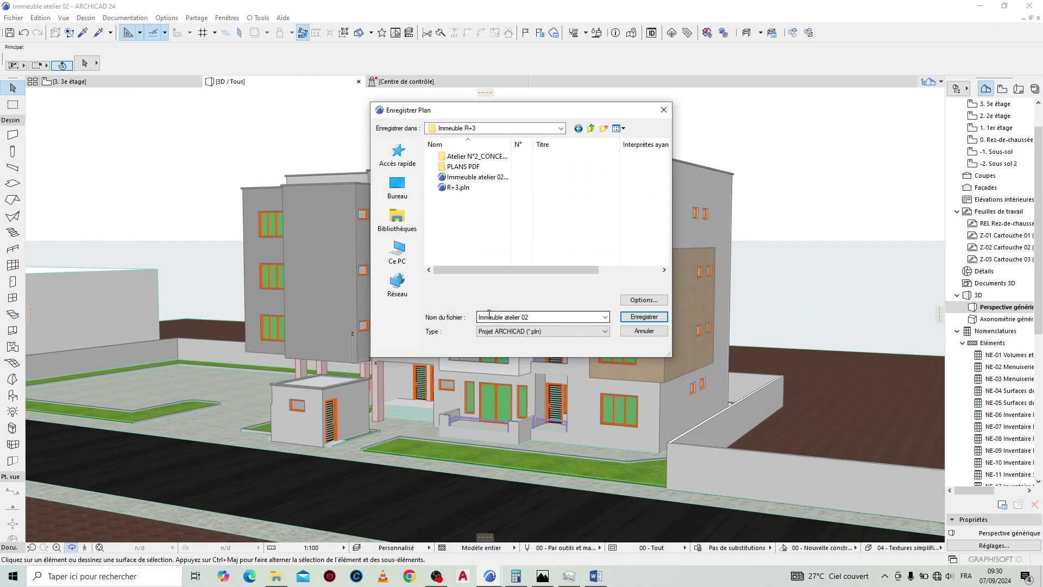
left_click(558, 331)
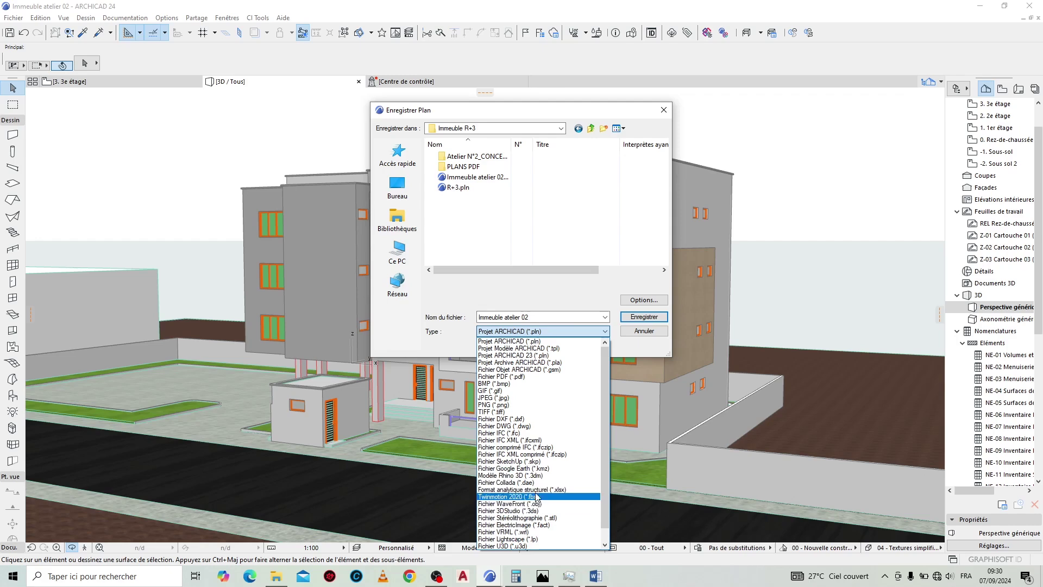
left_click(531, 461)
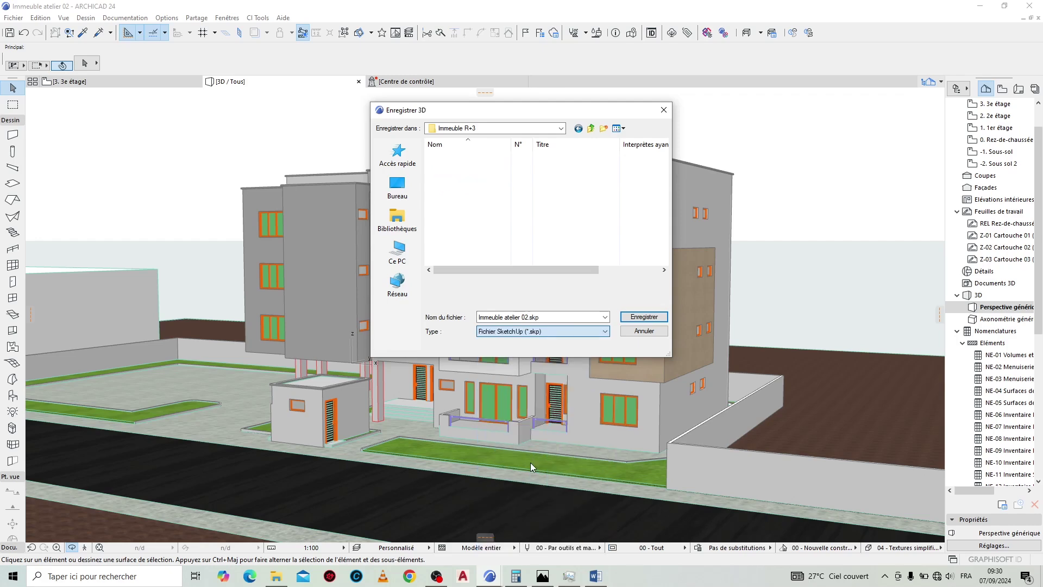
left_click(646, 319)
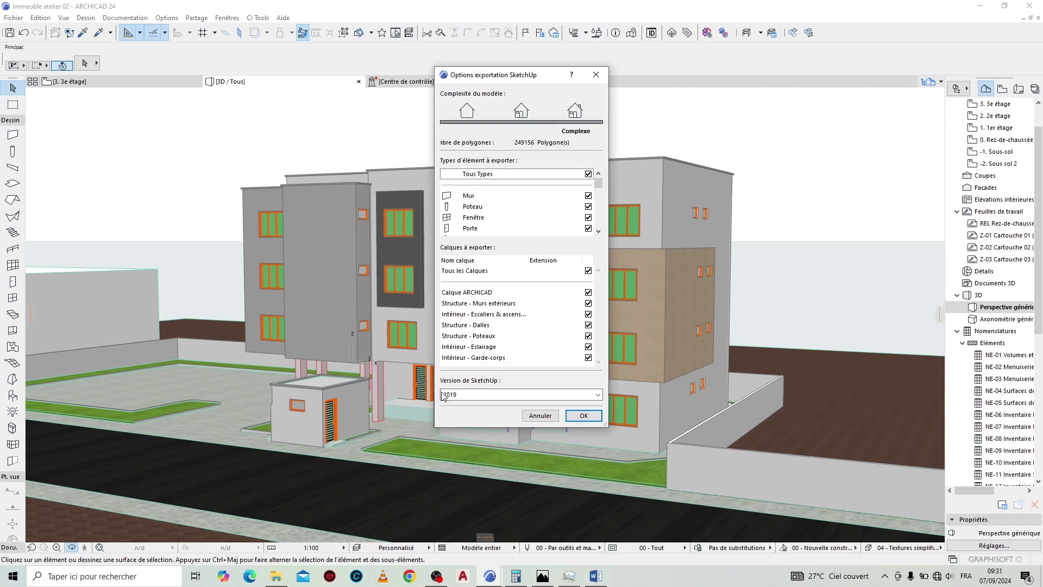
Step: Set the SketchUp version to 2016 and export the model with all element types and layers included
left_click(598, 395)
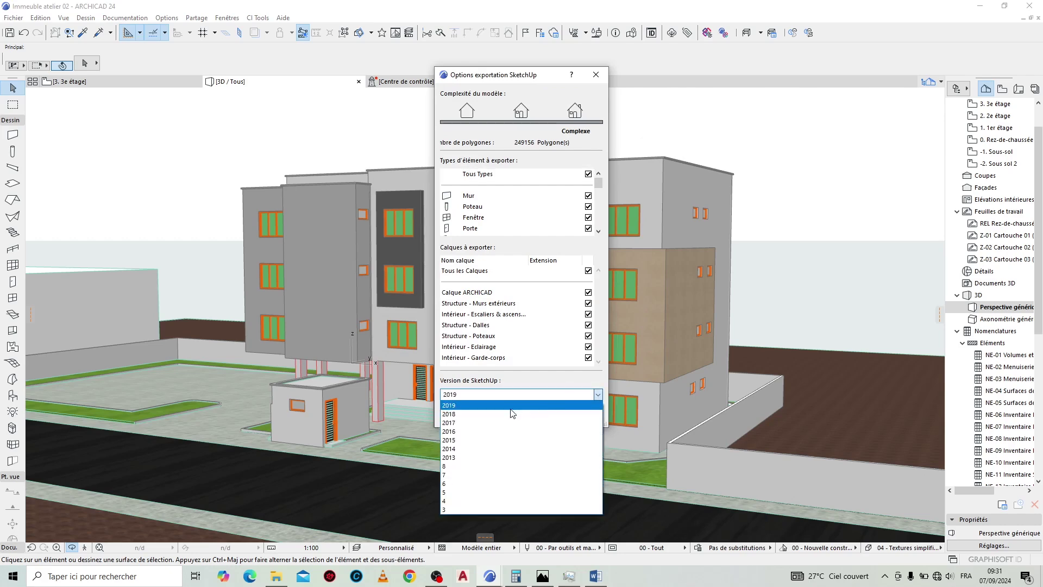
left_click(447, 432)
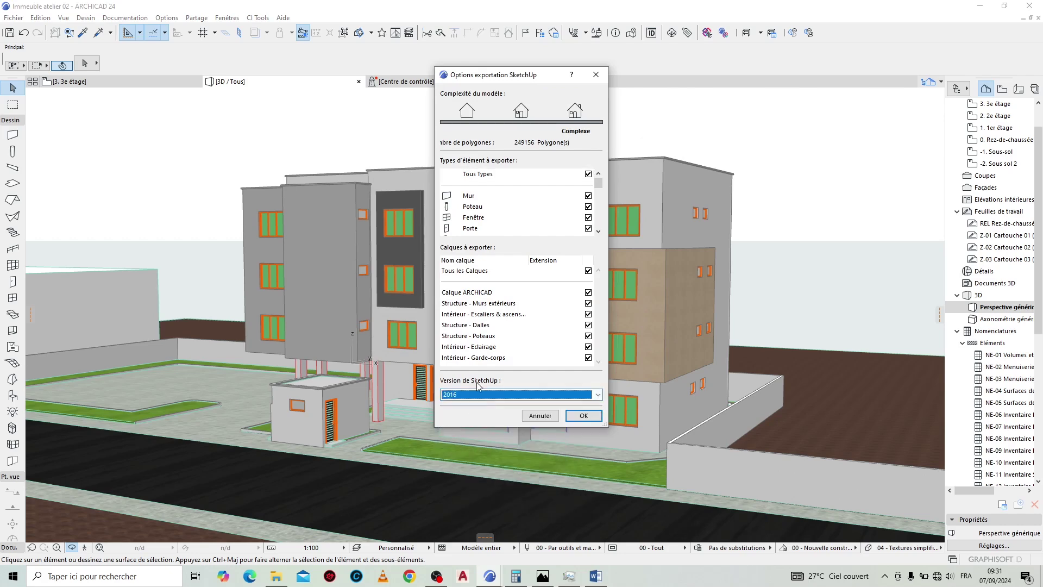
left_click_drag(599, 186, 599, 239)
left_click(584, 416)
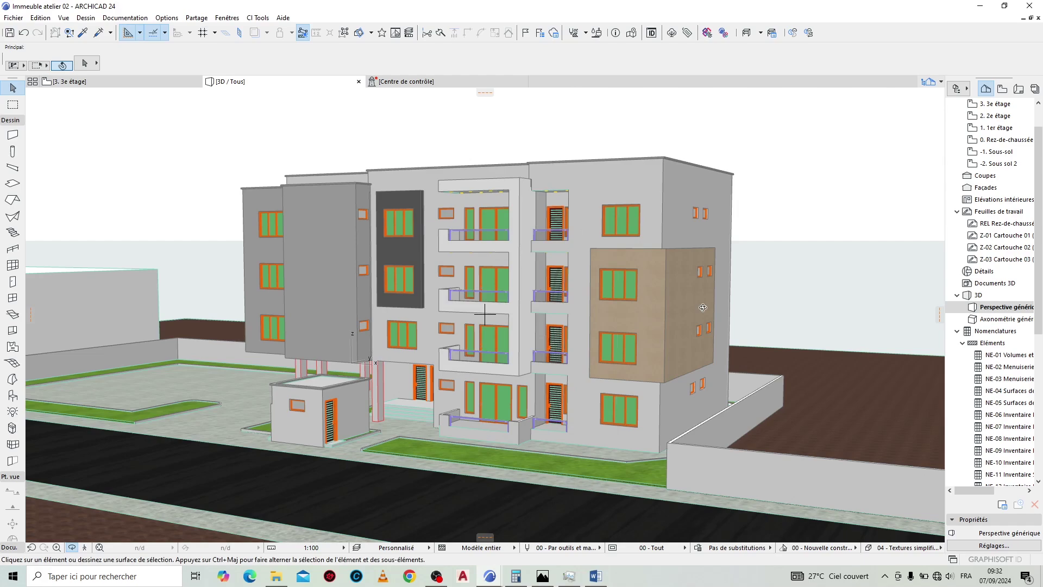
Step: Save the Immeuble atelier 02 project and close it
middle_click_drag(703, 308, 685, 309, "shift")
scroll(549, 319, "down", 3)
scroll(524, 322, "up", 5)
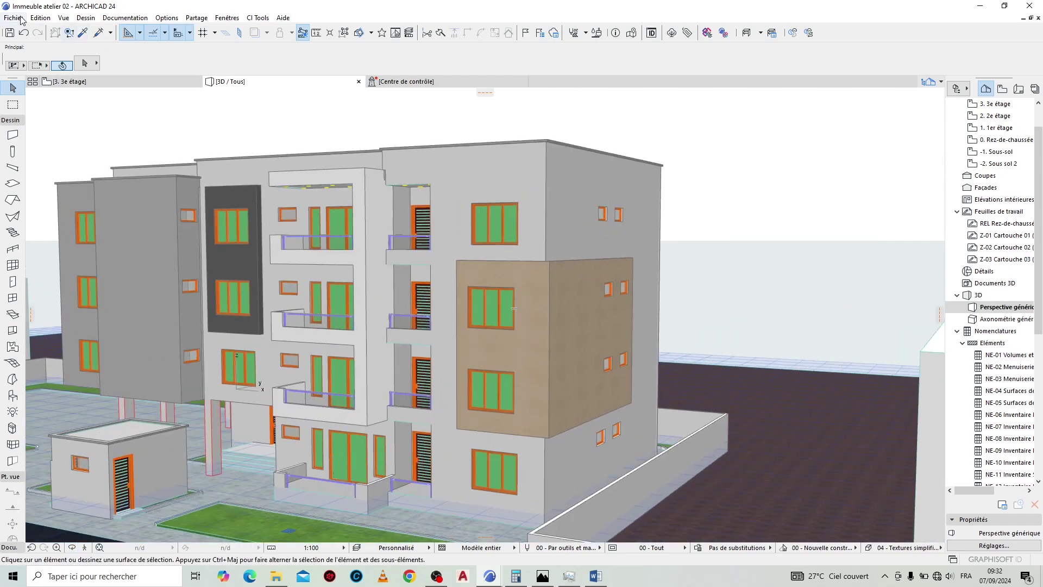
left_click(21, 19)
left_click(42, 88)
left_click(20, 20)
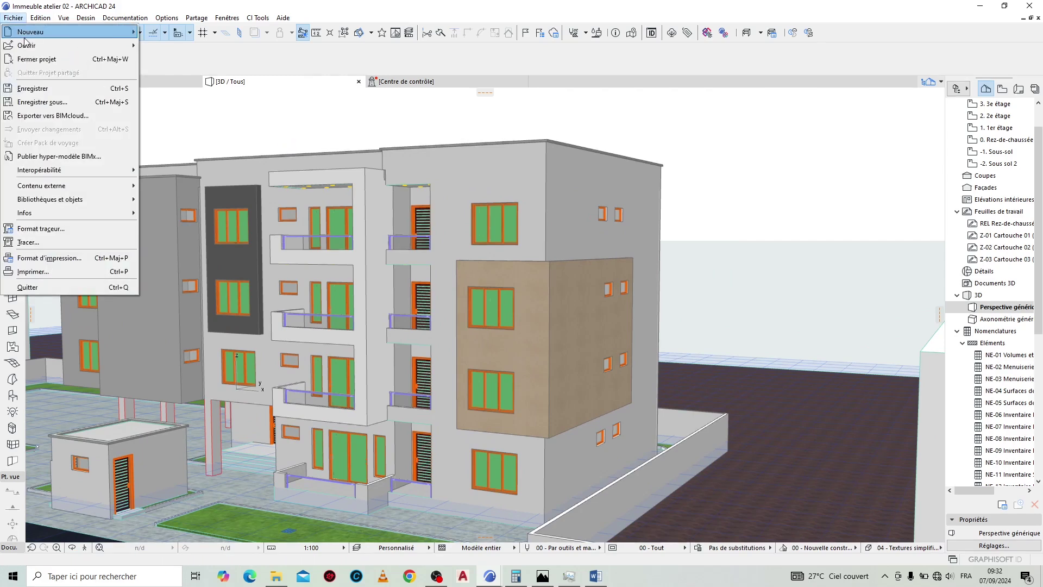
left_click(41, 59)
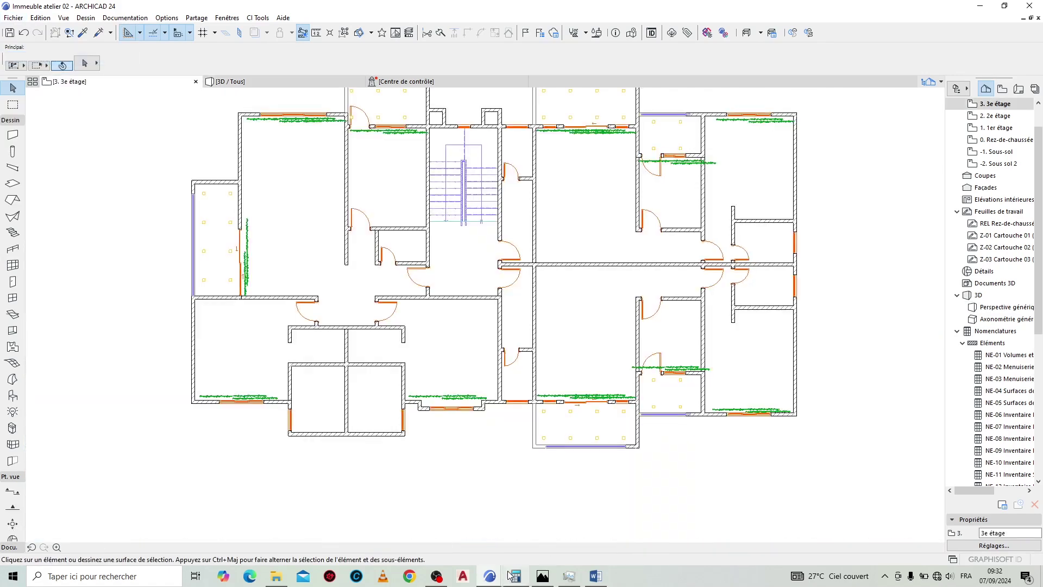
Step: Switch to the ARCHICAD window with the R+2 TANGOMO project and close that project
mouse_move(511, 575)
left_click(555, 531)
left_click(17, 18)
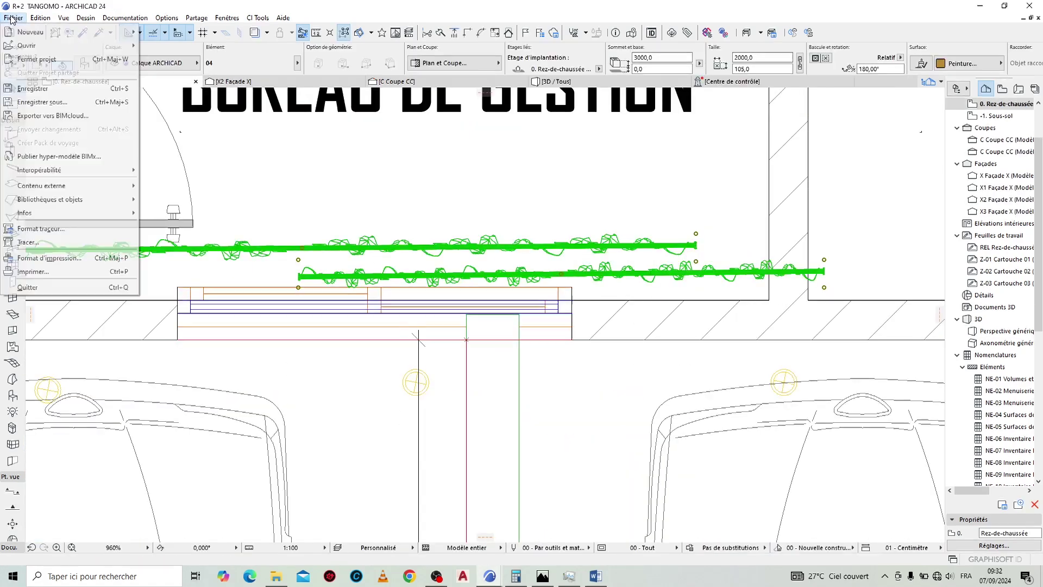
left_click(41, 61)
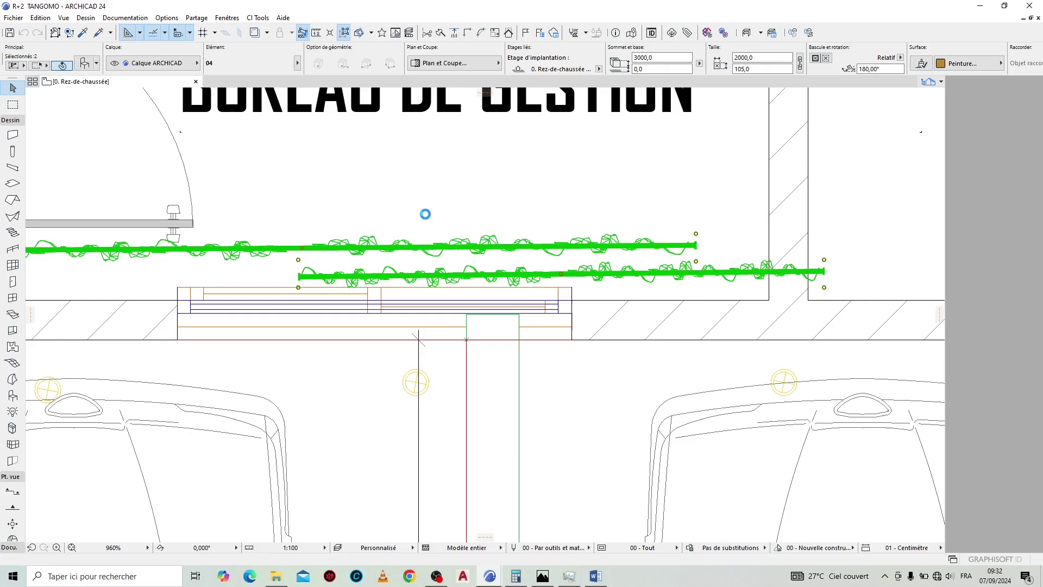
Step: Launch Lumion 8.5 and check the available interface languages, keeping Français
key("super")
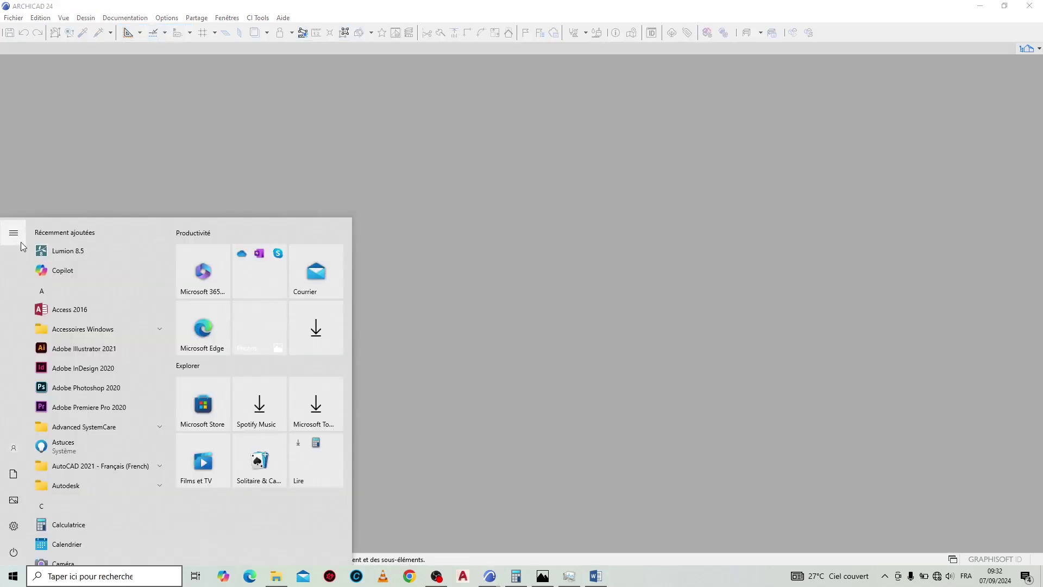
left_click(76, 252)
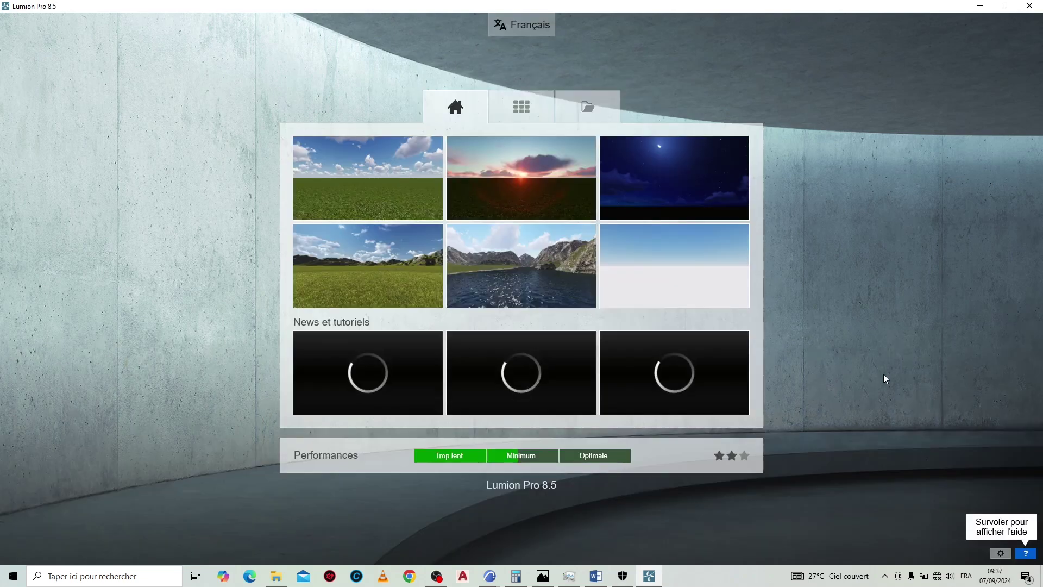
left_click(524, 26)
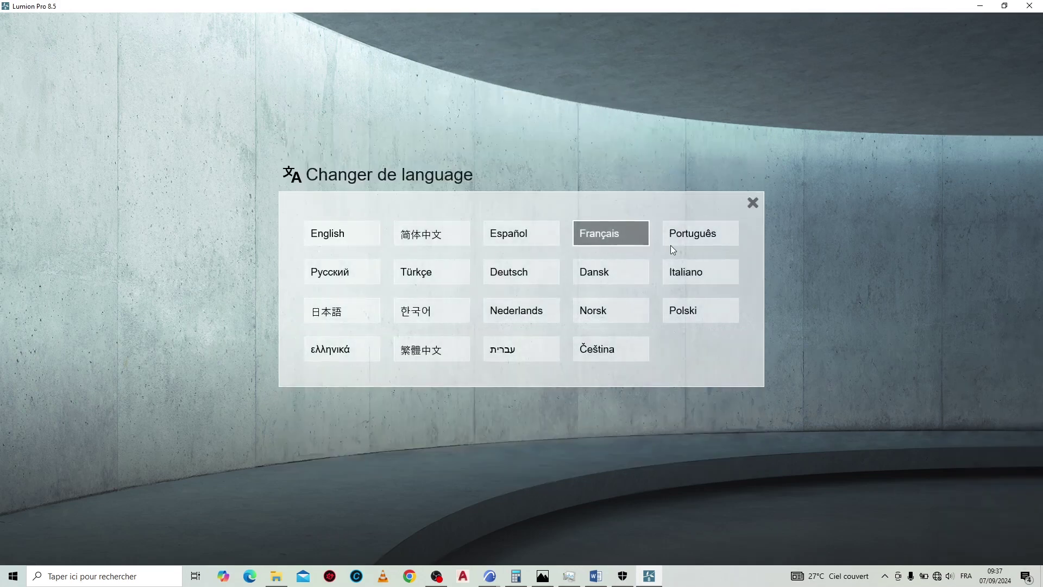
left_click(754, 206)
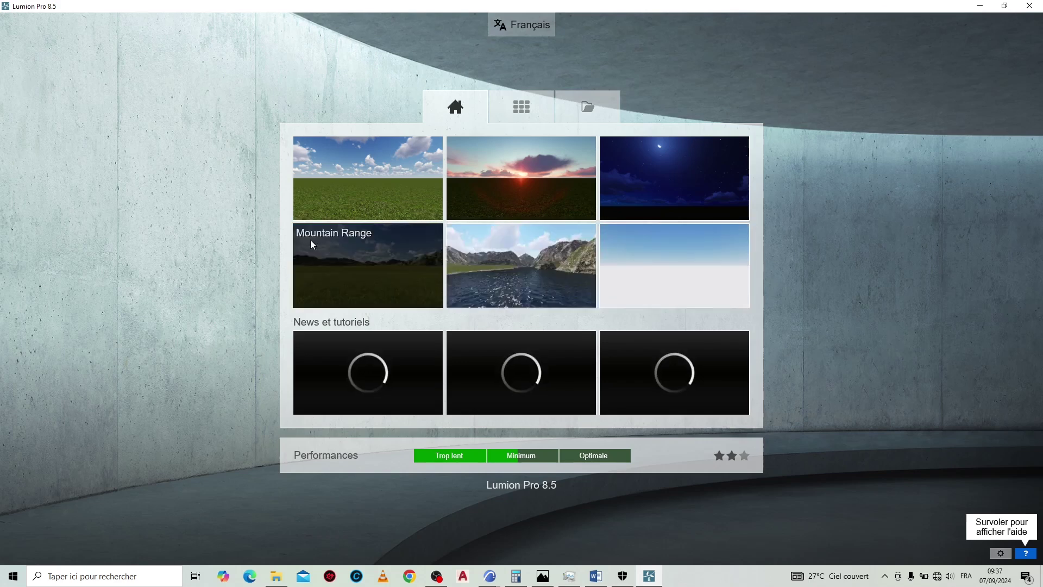
Step: Browse the example scenes and both pages of recent scenes, and return to the new-scene templates
left_click(519, 106)
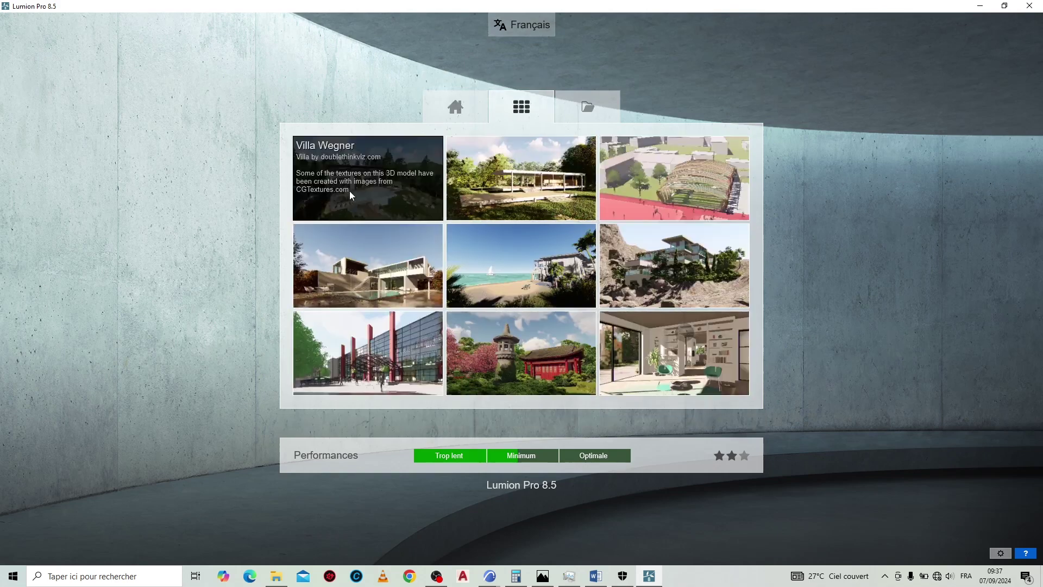
left_click(589, 96)
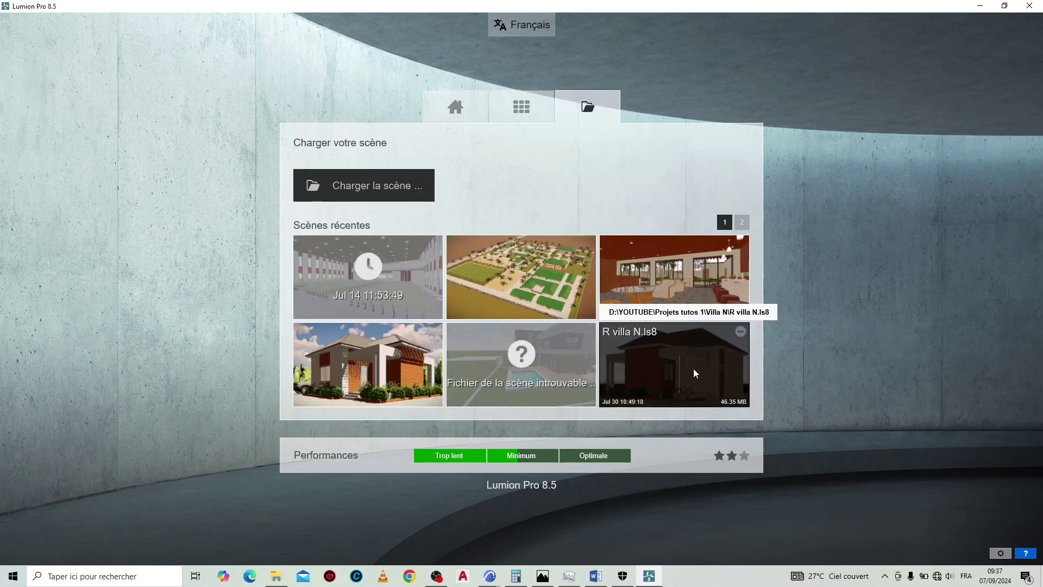
left_click(741, 222)
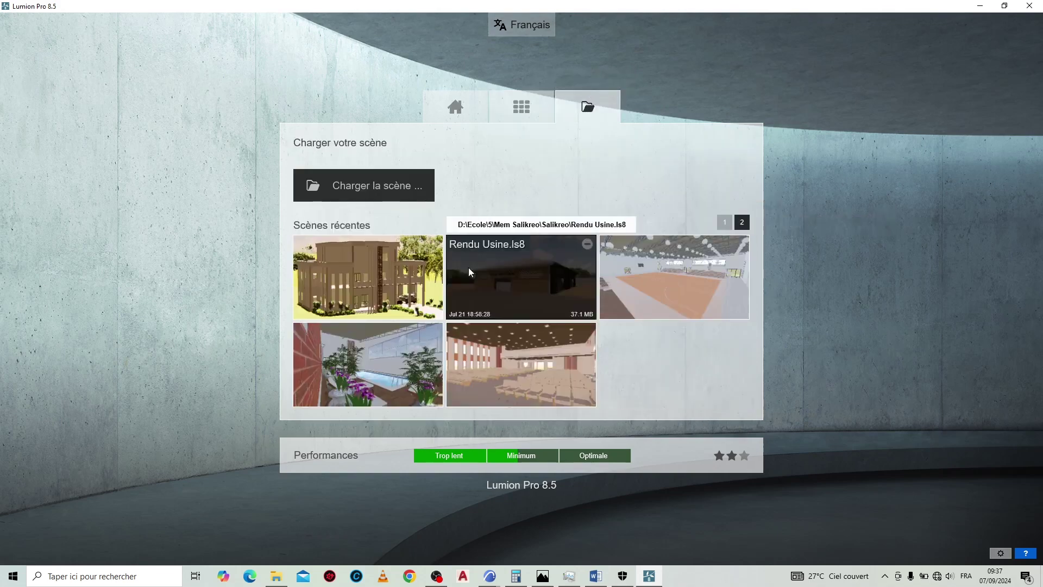
left_click(724, 222)
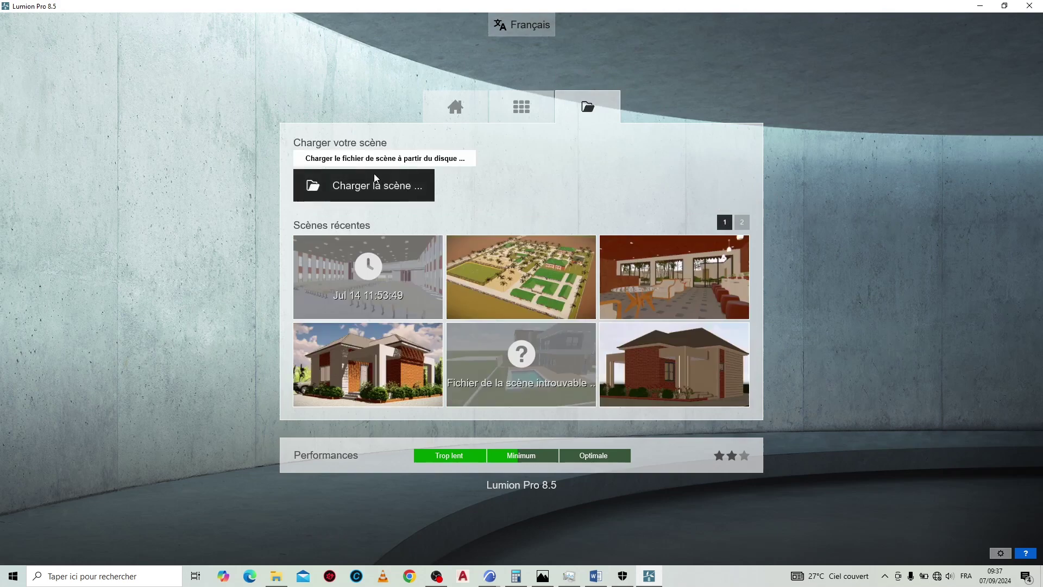
left_click(435, 101)
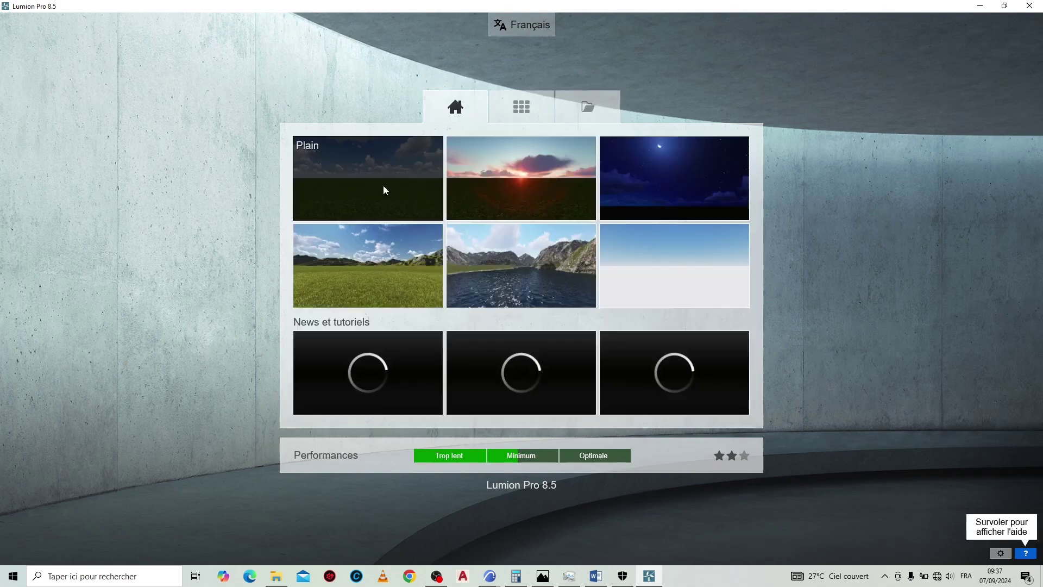
Step: Start a new scene from the Plain template and look around the empty grass terrain
left_click(366, 181)
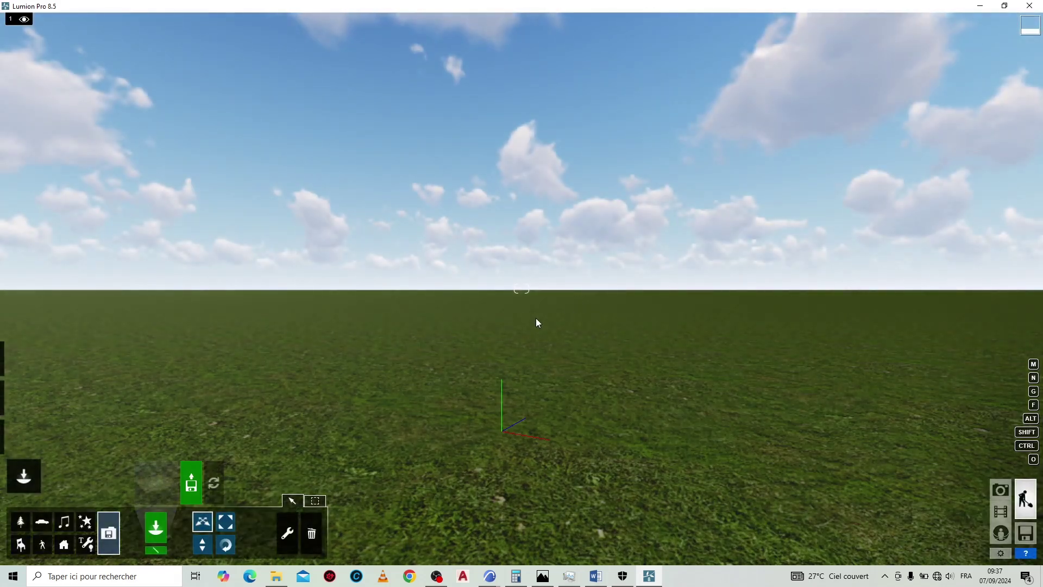
right_click_drag(536, 317, 311, 303)
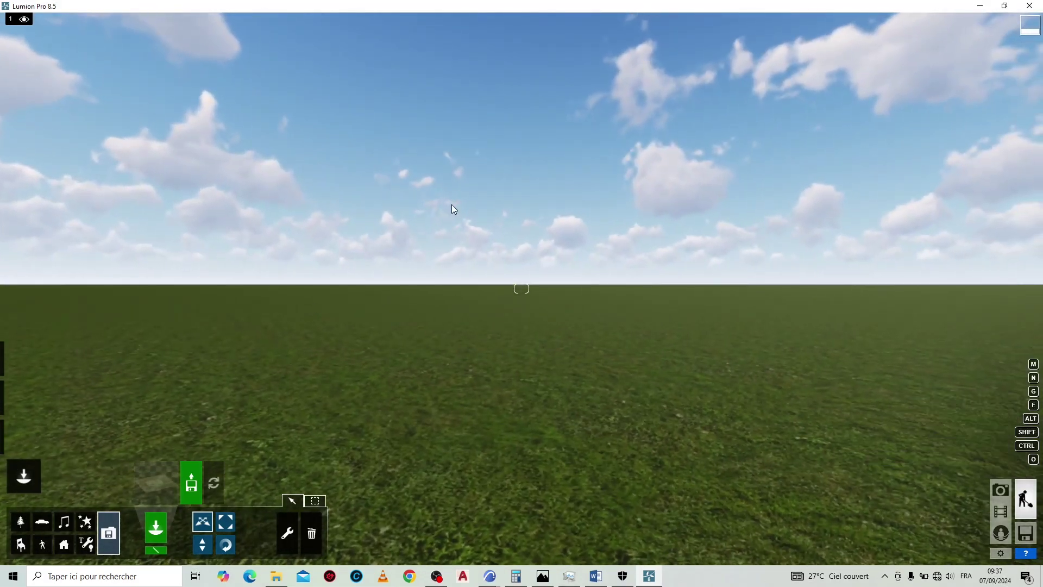
right_click_drag(451, 204, 808, 263)
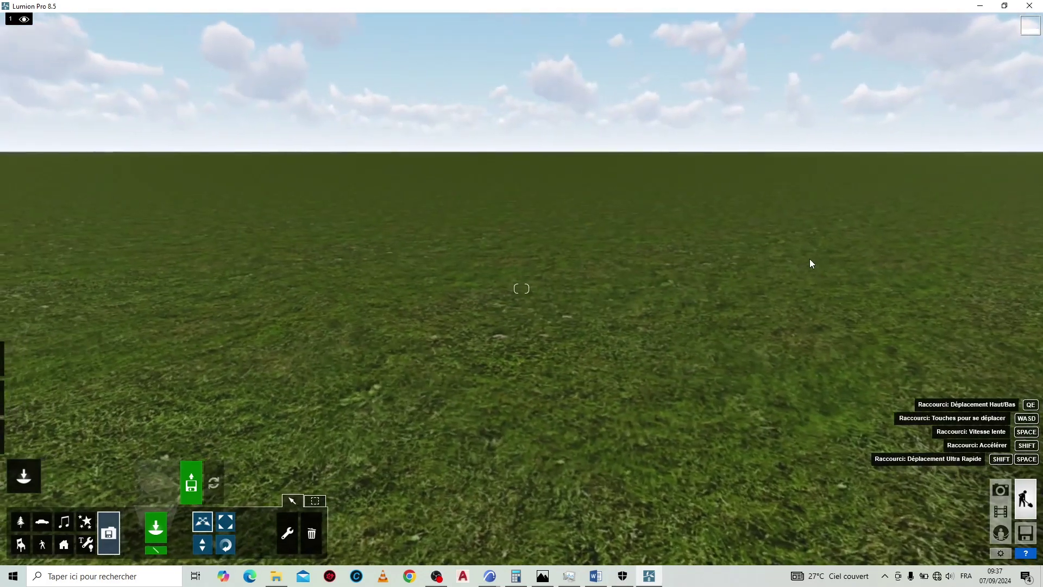
right_click_drag(694, 377, 63, 362)
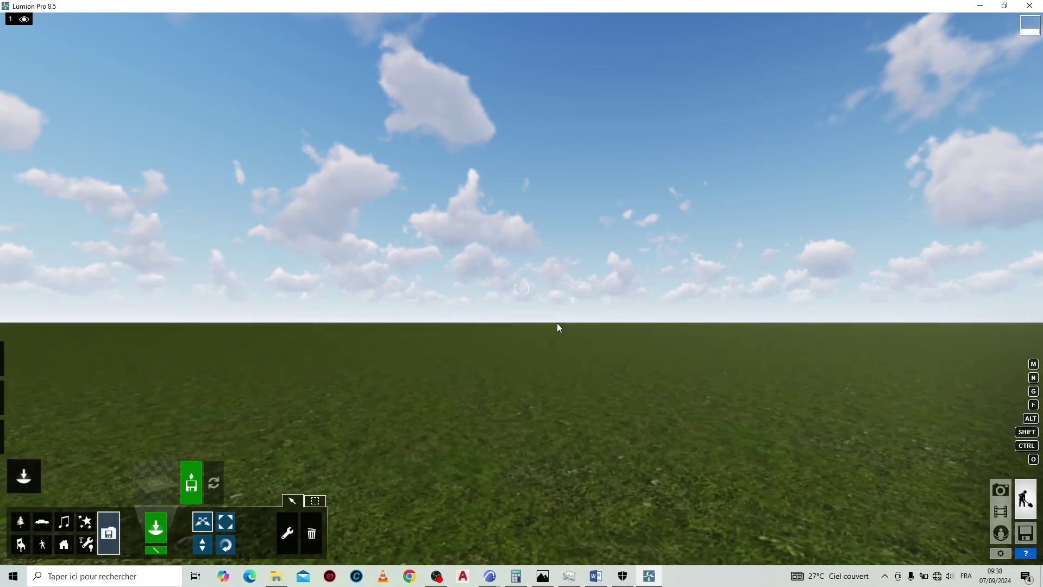
mouse_move(500, 266)
right_mouse_down()
mouse_move(511, 326)
mouse_move(516, 255)
mouse_move(519, 326)
mouse_move(521, 304)
mouse_move(501, 262)
right_mouse_up()
Step: Rename the first layer as Modèle
mouse_move(24, 20)
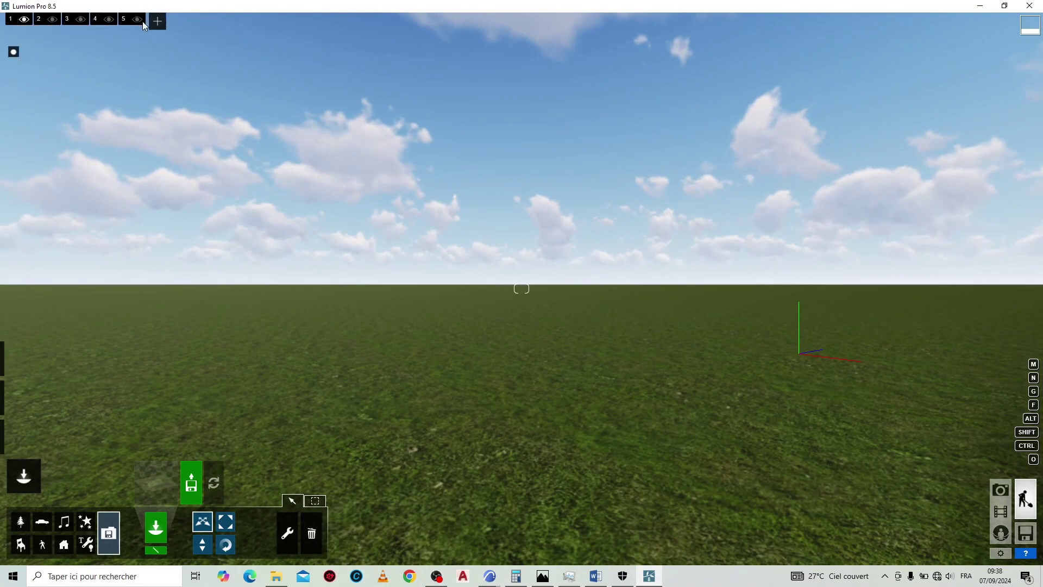
left_click(31, 35)
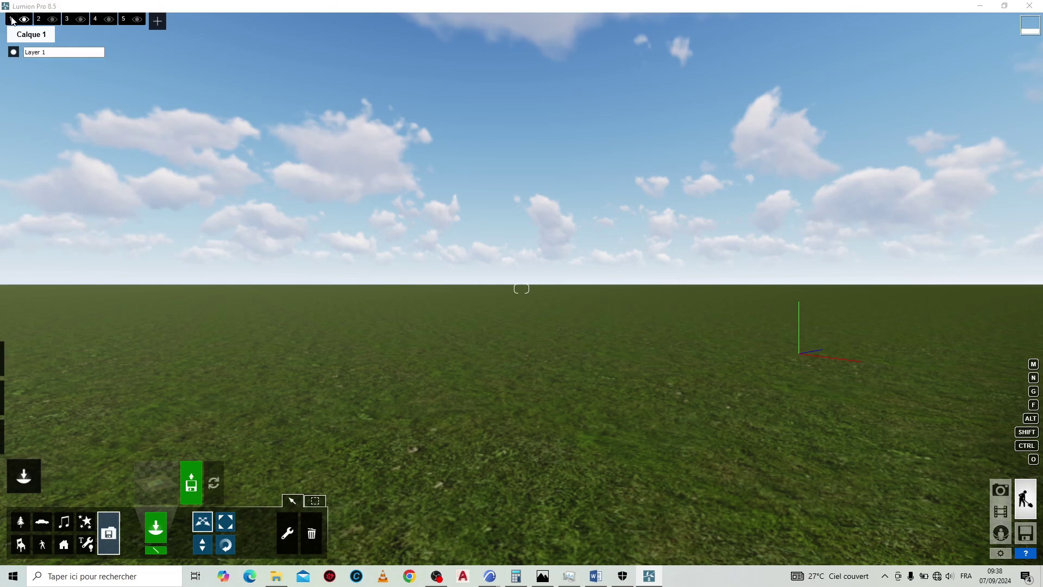
left_click_drag(53, 53, 22, 54)
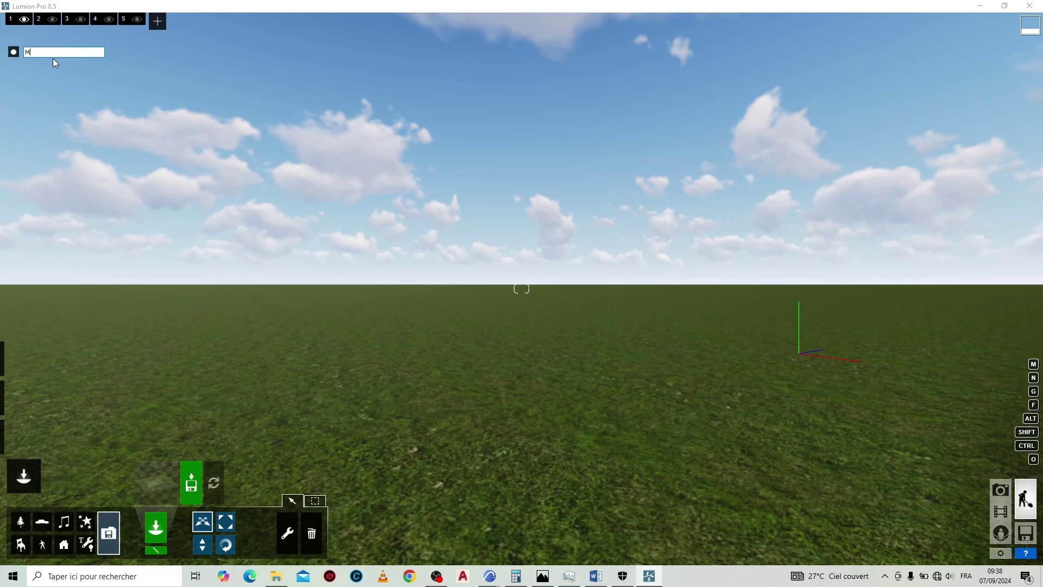
type("Modèle")
left_click(87, 70)
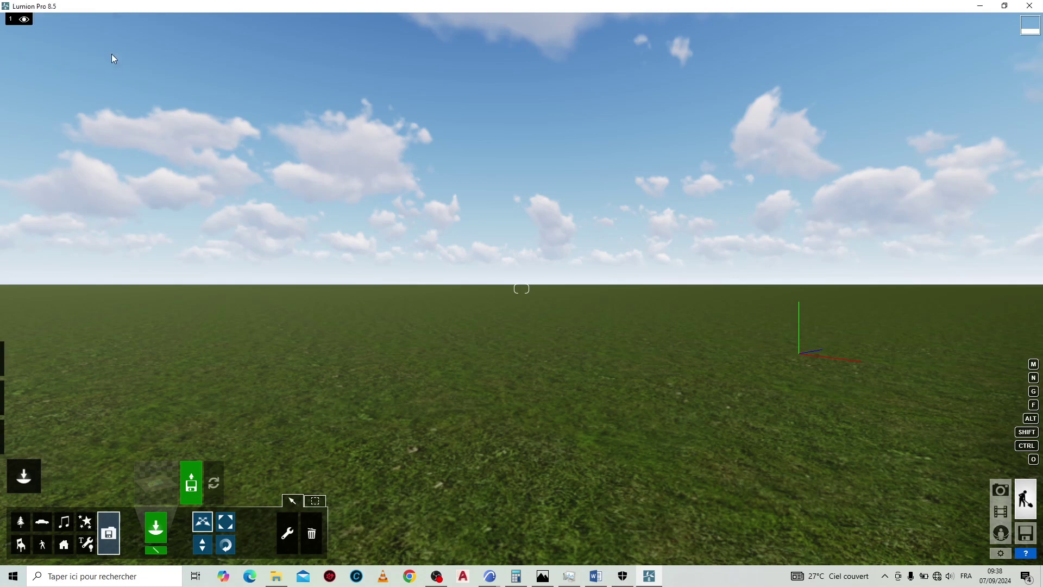
Step: Make the second layer current and replace its default name
left_click(44, 19)
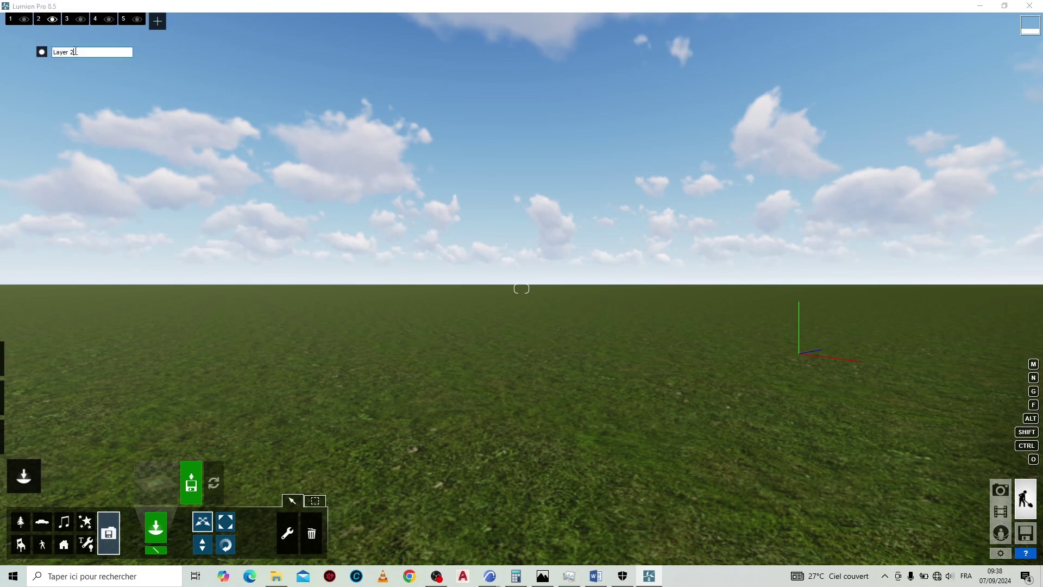
left_click_drag(75, 54, 44, 56)
key("Return")
Step: Name the third layer Personnages et véhicules and the fourth layer Lumières
left_click(68, 20)
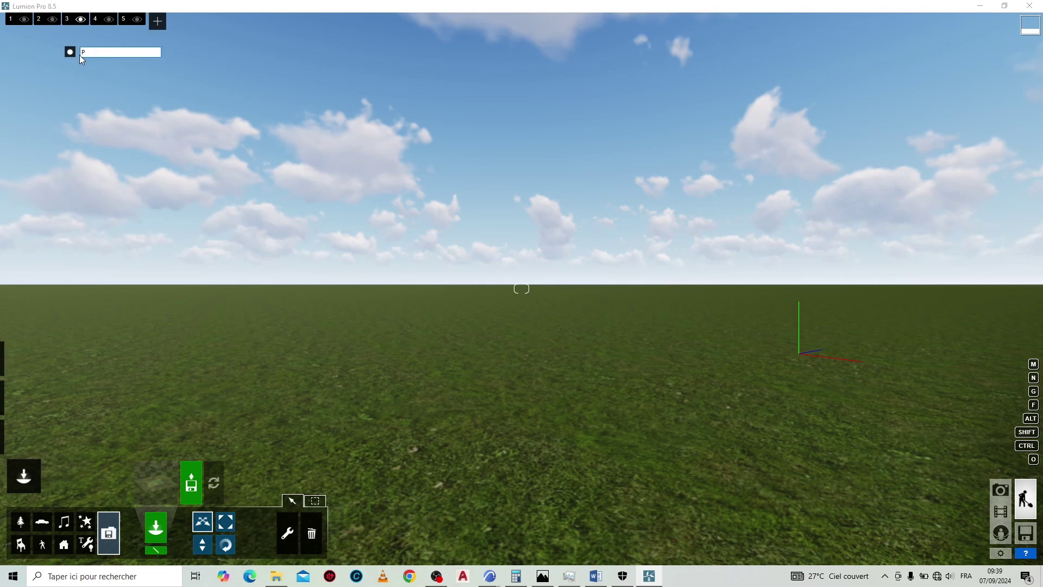
type("Personnages et véhicules")
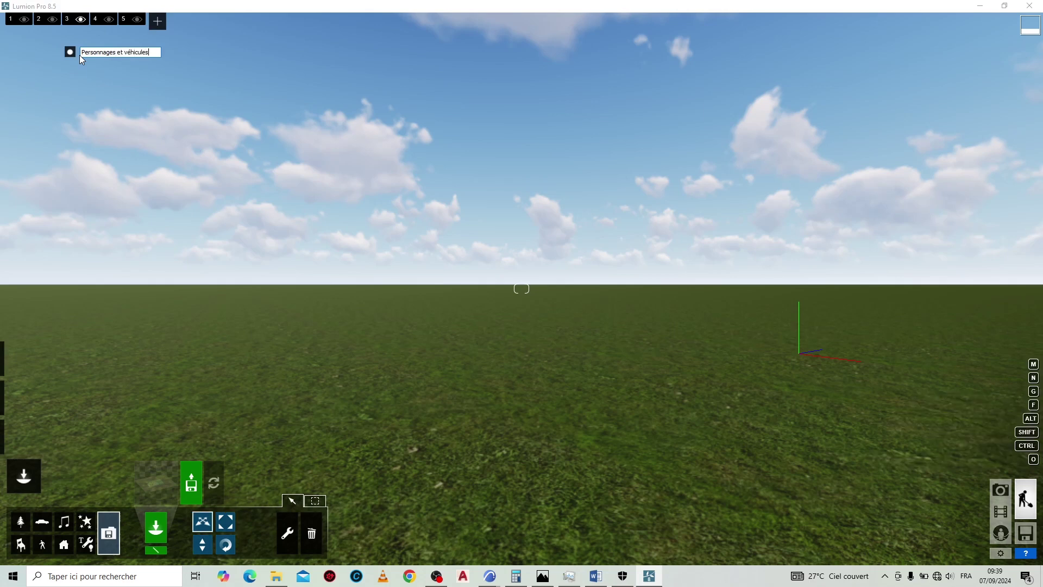
left_click(97, 21)
left_click_drag(137, 51, 102, 54)
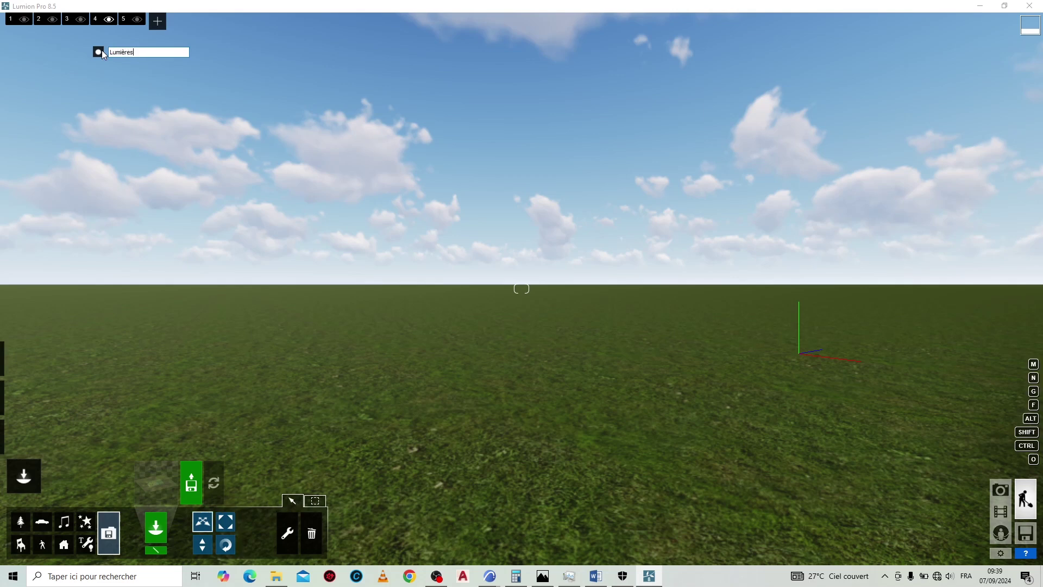
key("Return")
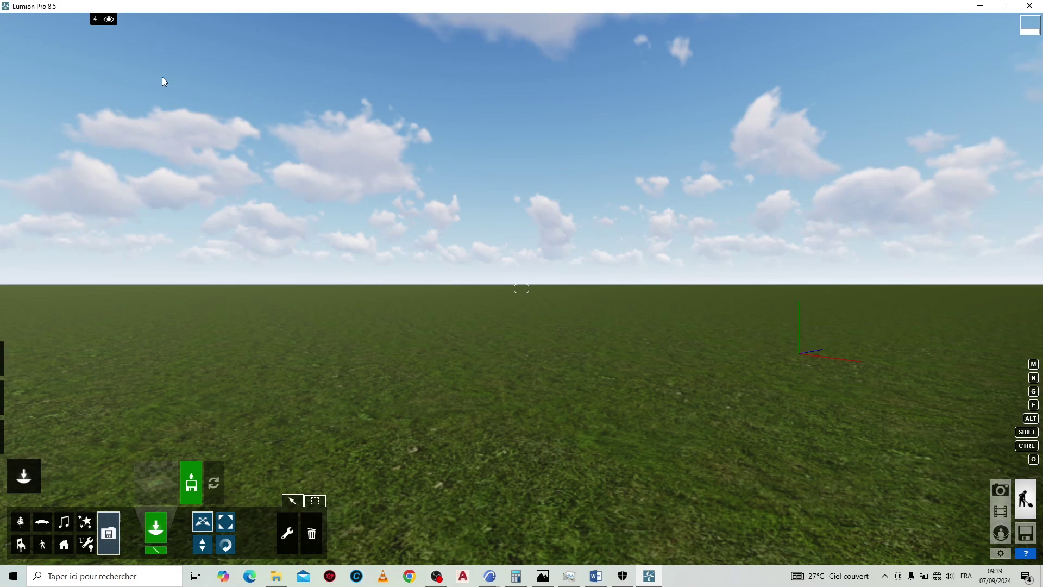
mouse_move(92, 23)
Step: Look over the Nature object category and the material editor mode
mouse_move(31, 471)
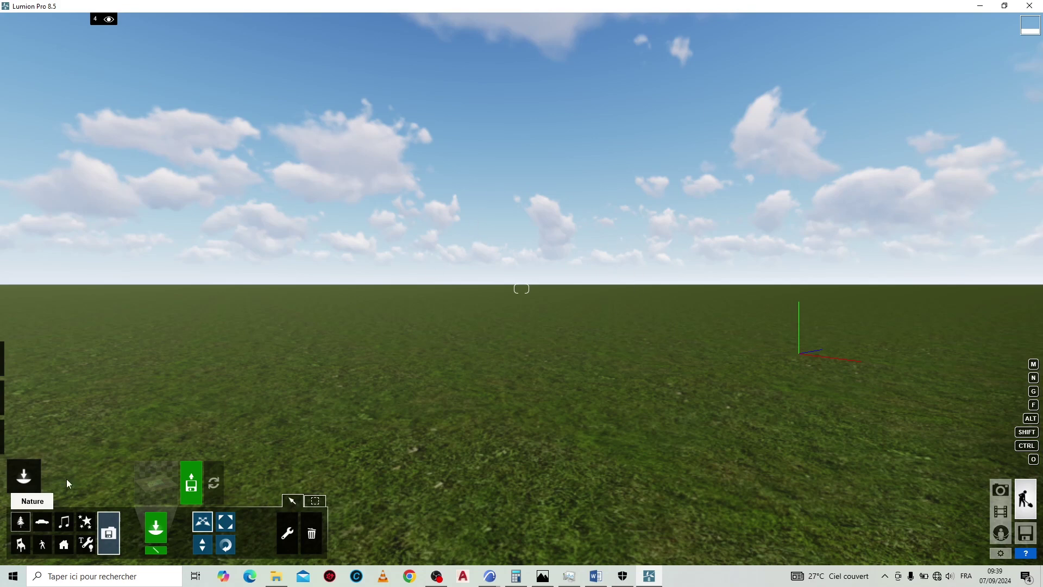
left_click(28, 517)
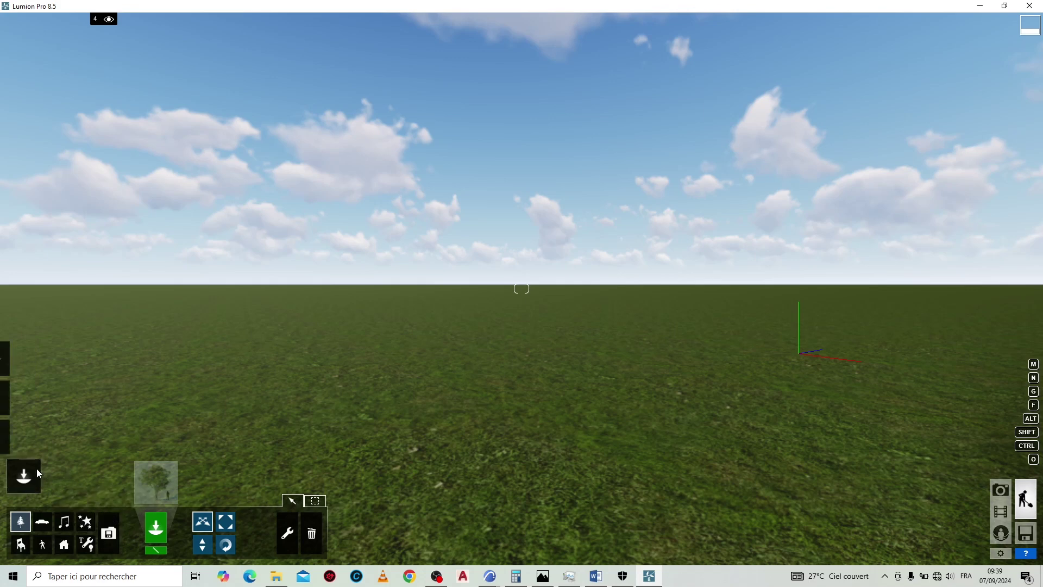
left_click(23, 436)
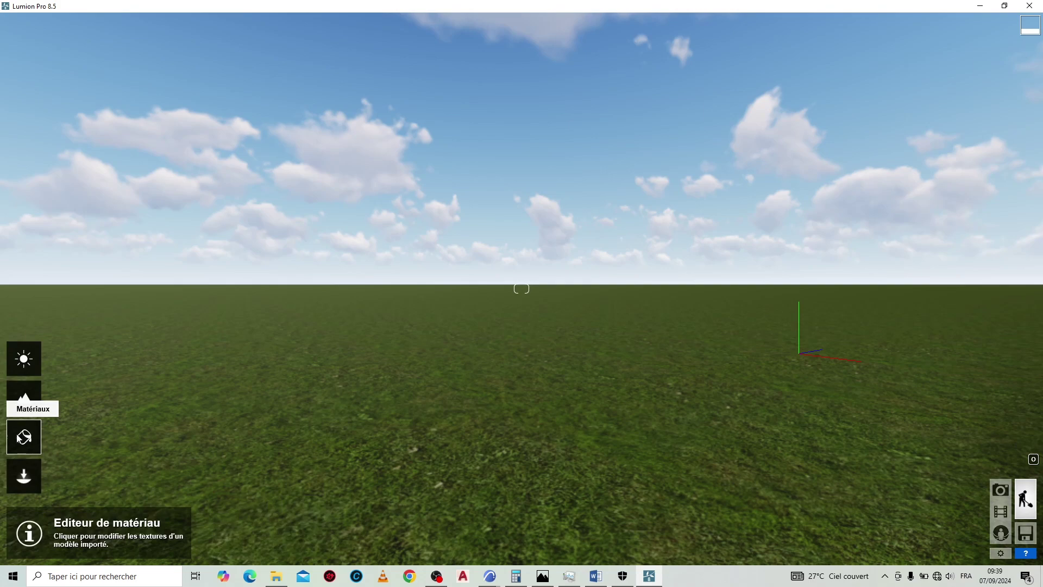
right_click_drag(326, 450, 239, 463)
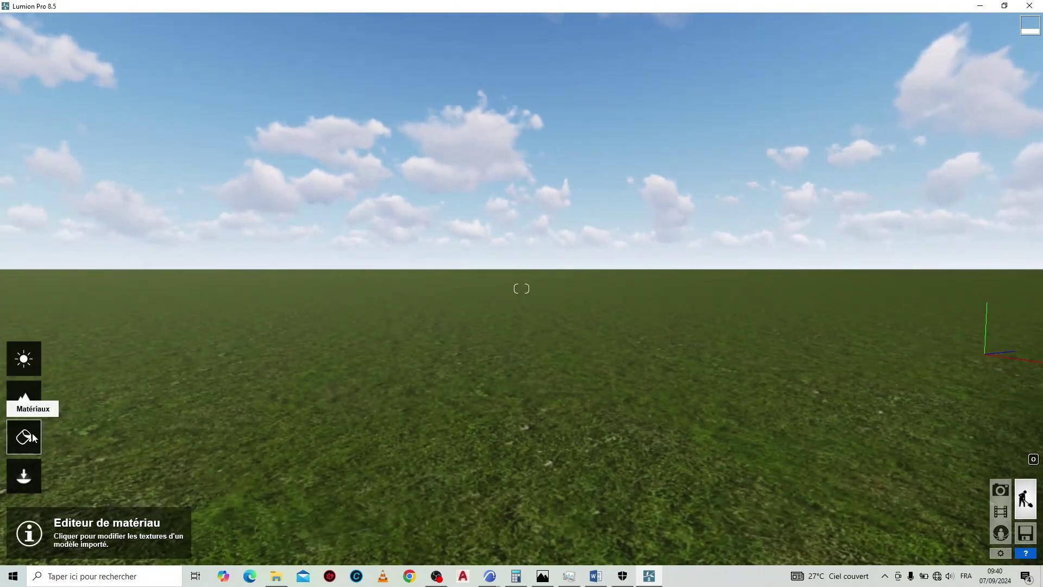
Step: Sculpt a steep rocky mound in the middle of the terrain and flatten it back down
left_click(25, 398)
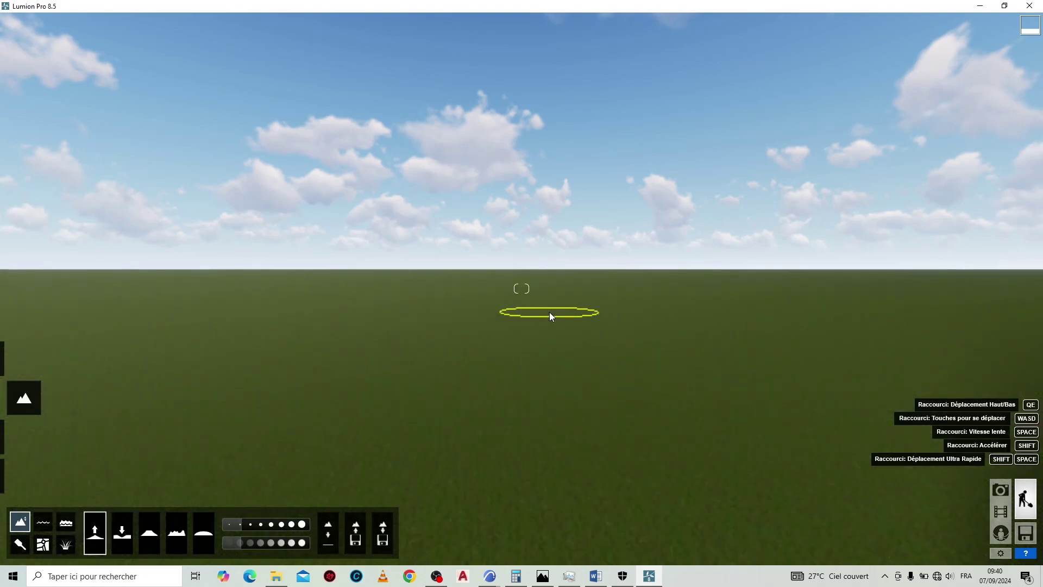
left_click(510, 435)
mouse_move(509, 430)
left_mouse_down()
mouse_move(500, 308)
mouse_move(509, 342)
left_mouse_up()
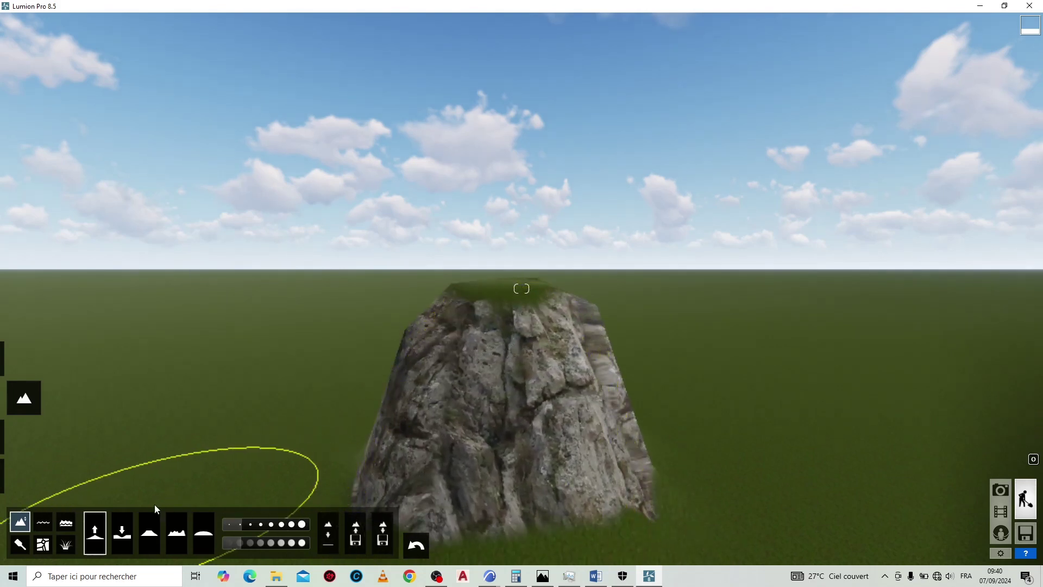
mouse_move(515, 319)
left_mouse_down()
mouse_move(512, 286)
mouse_move(508, 433)
mouse_move(472, 445)
mouse_move(475, 471)
mouse_move(532, 475)
mouse_move(499, 461)
mouse_move(442, 461)
mouse_move(462, 479)
mouse_move(574, 460)
mouse_move(586, 489)
mouse_move(495, 473)
mouse_move(399, 489)
left_mouse_up()
left_click(150, 521)
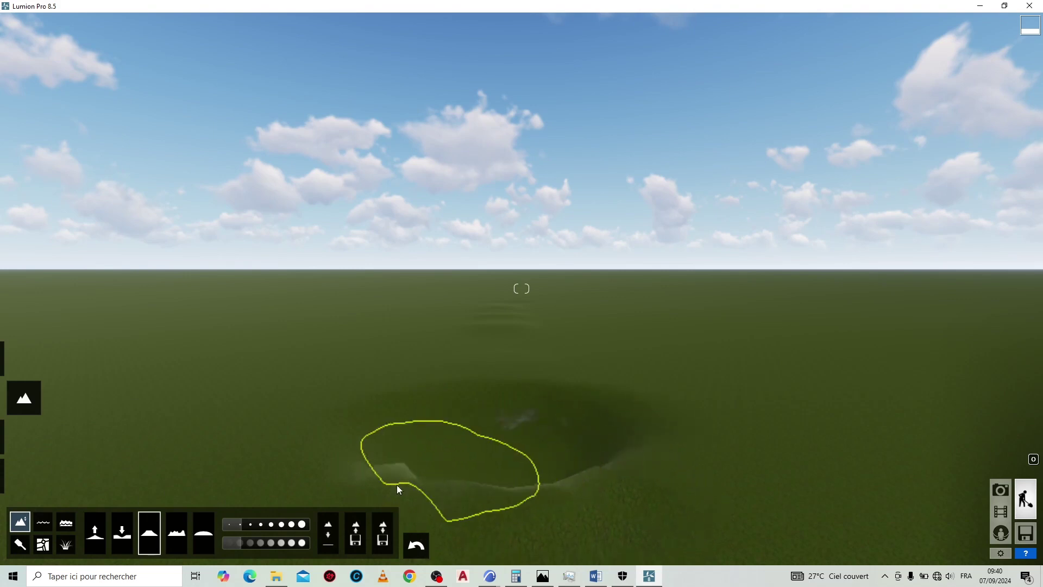
Step: Roughen the ground beside the hollow with Vacillement and smooth the uneven terrain
left_click(177, 522)
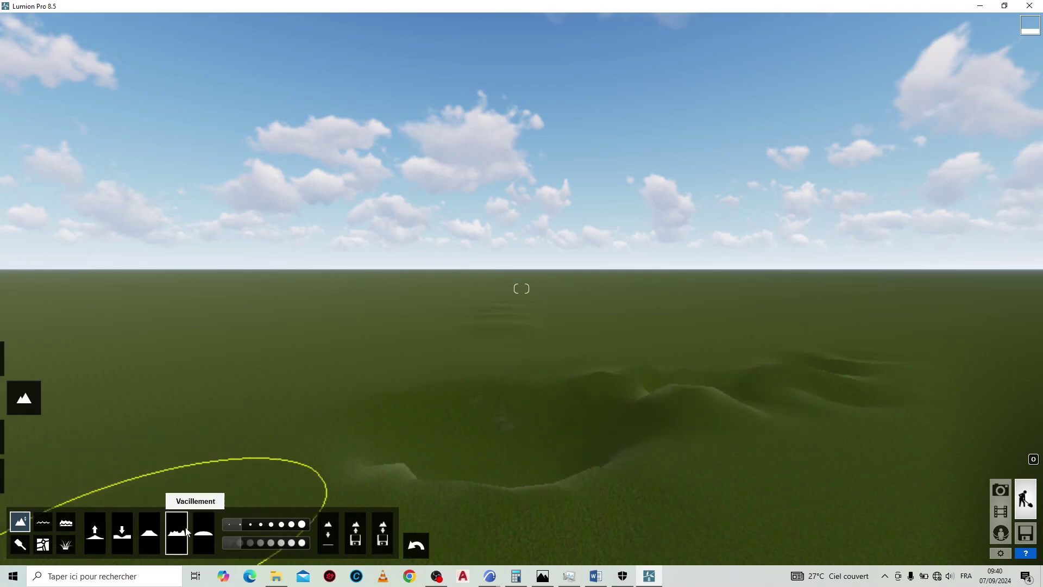
left_click(204, 533)
mouse_move(527, 454)
left_mouse_down()
mouse_move(419, 456)
mouse_move(414, 467)
mouse_move(626, 422)
mouse_move(712, 386)
left_mouse_up()
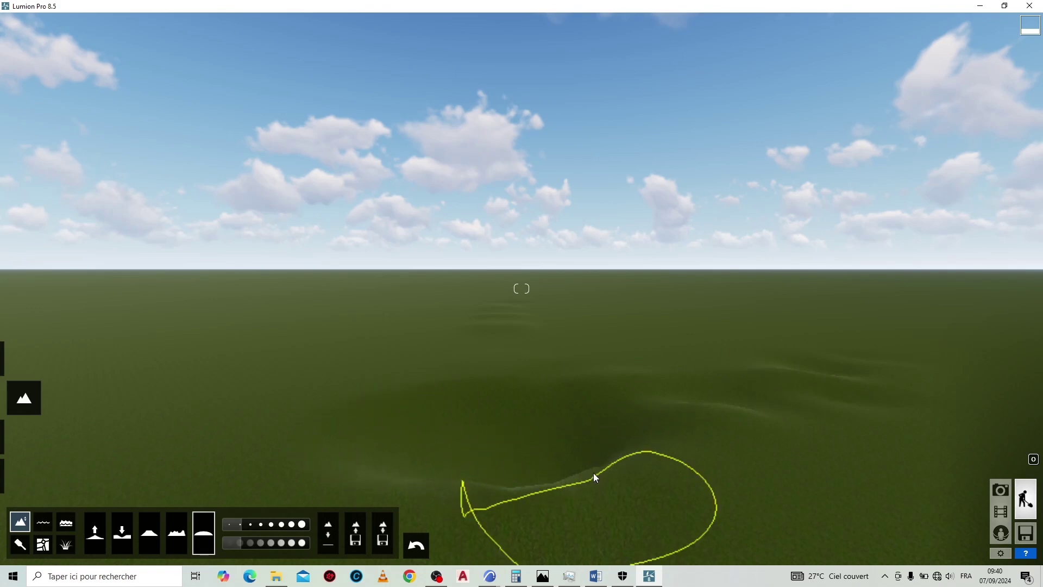
Step: Place a small water surface in the hollow and show its adjustment handles
left_click(43, 524)
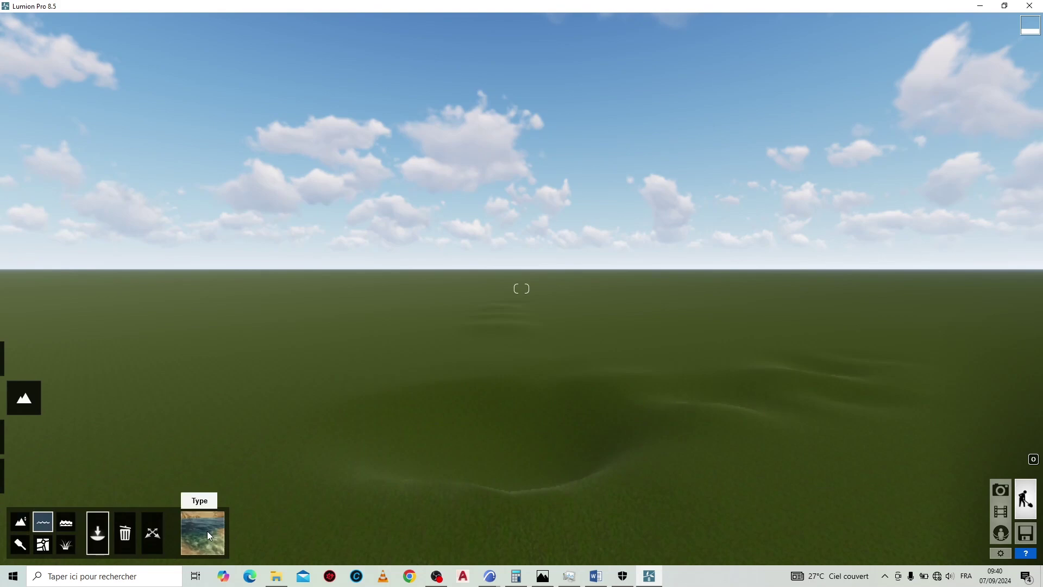
left_click(583, 422)
left_click(153, 533)
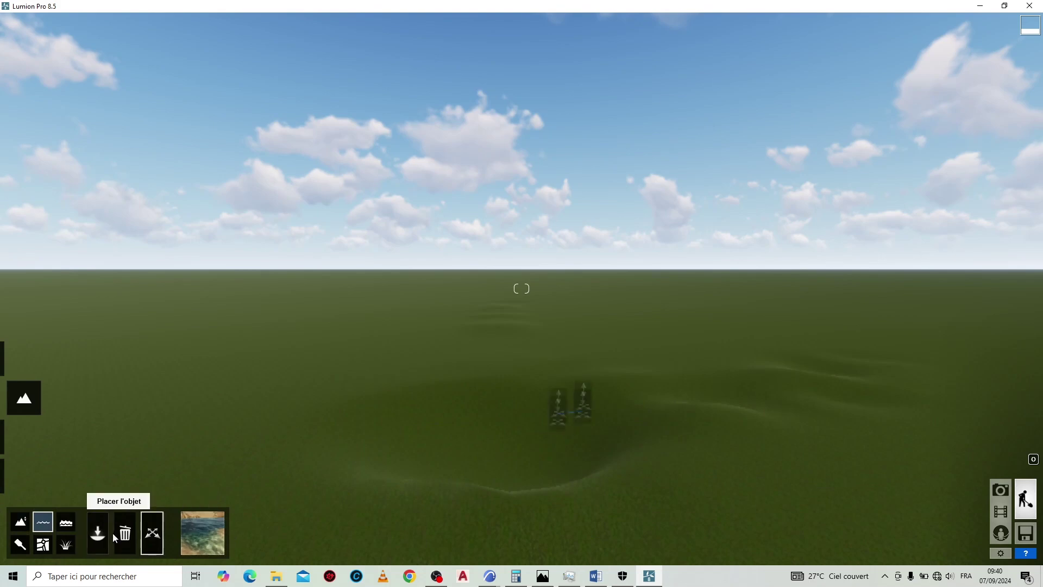
Step: Turn on the ocean to preview it around the terrain, and turn it off again
left_click(65, 523)
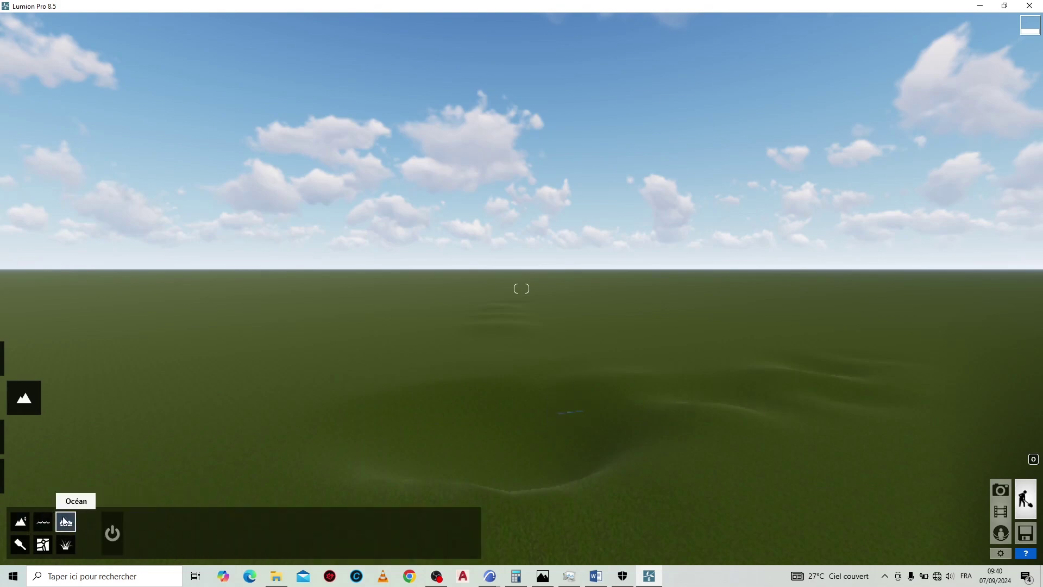
left_click(114, 532)
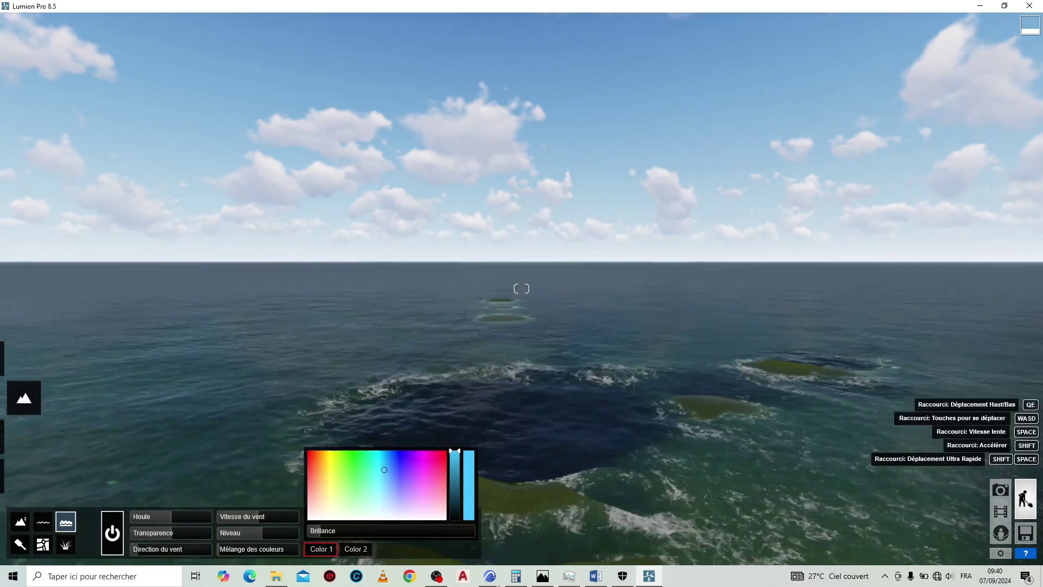
right_click_drag(601, 340, 601, 340)
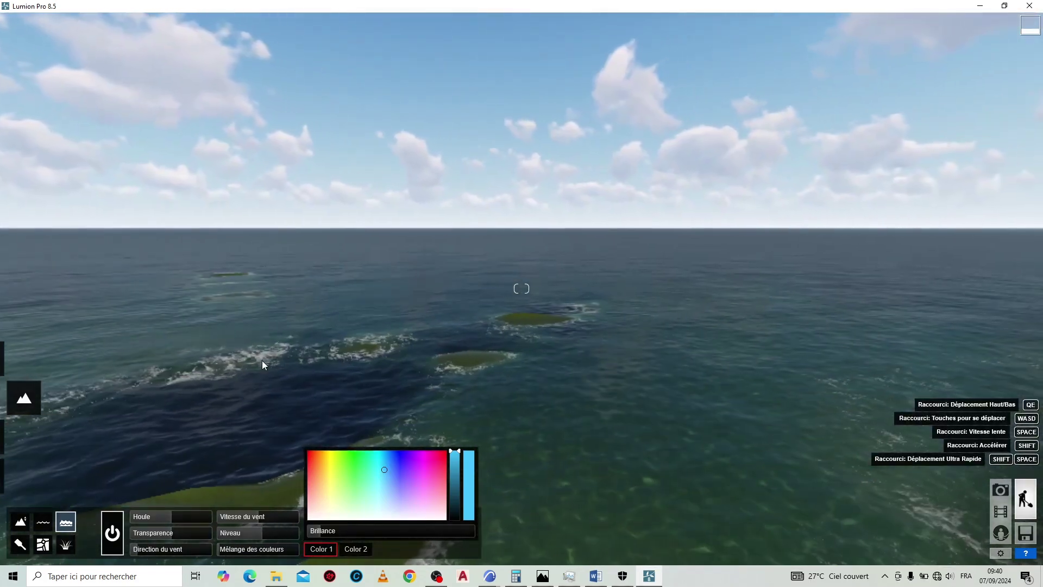
right_click_drag(262, 365, 360, 477)
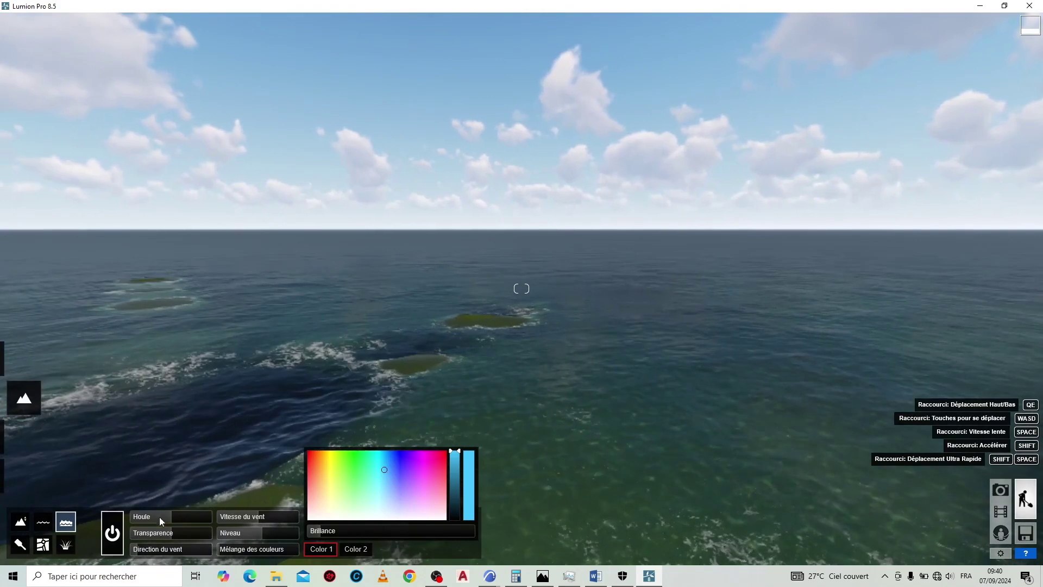
left_click(113, 532)
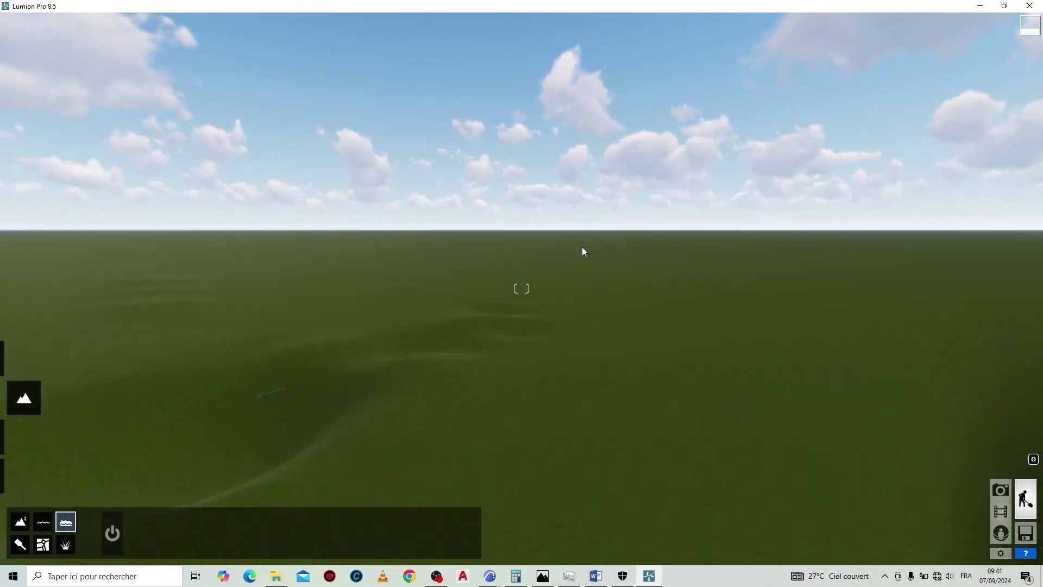
right_click_drag(582, 247, 601, 233)
Step: Switch the terrain's 3D grass on to preview it close to the ground, and switch it off again
left_click(60, 538)
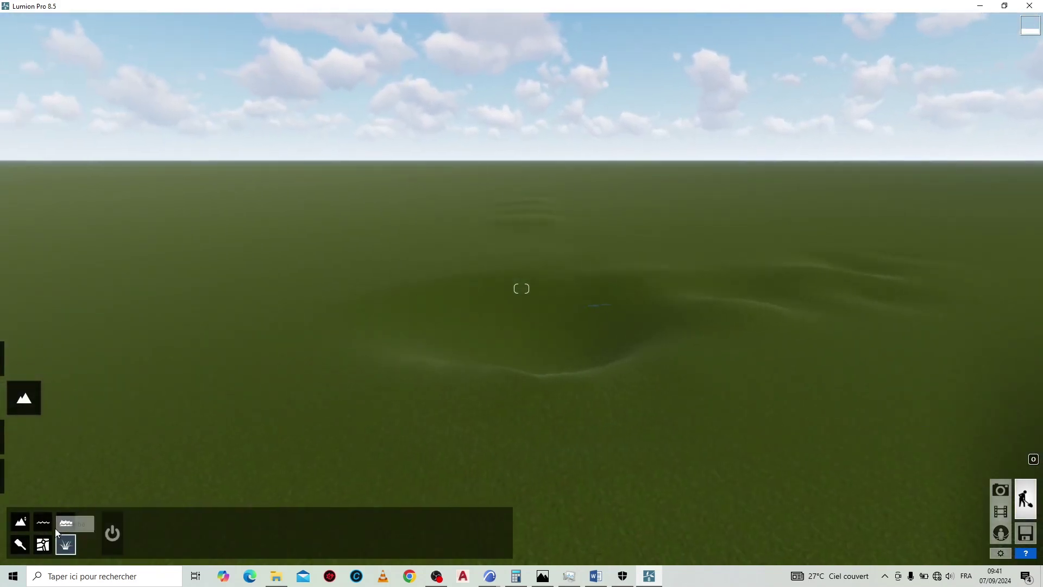
left_click(118, 534)
left_click(117, 534)
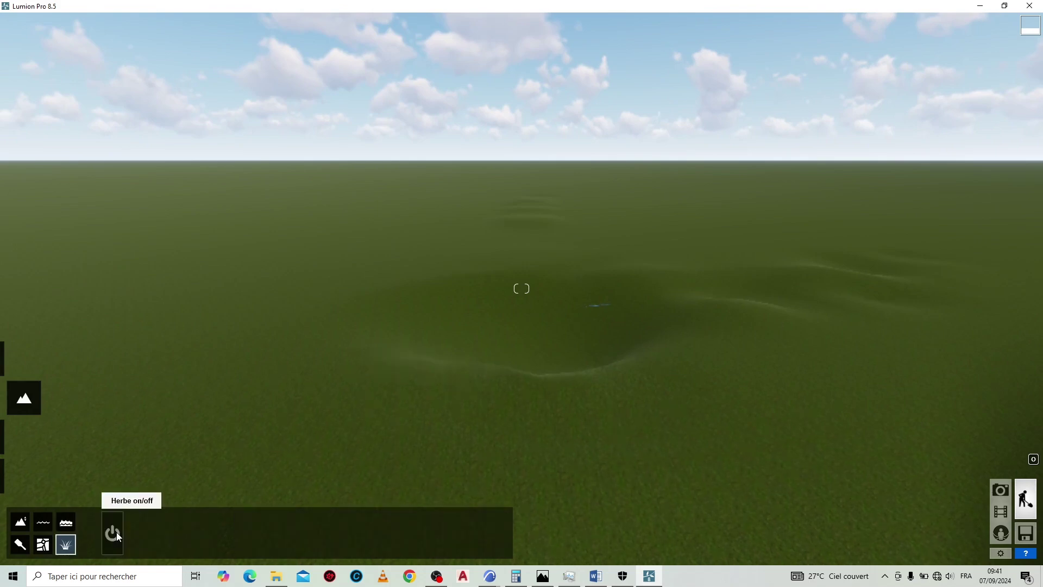
right_click_drag(422, 355, 291, 385)
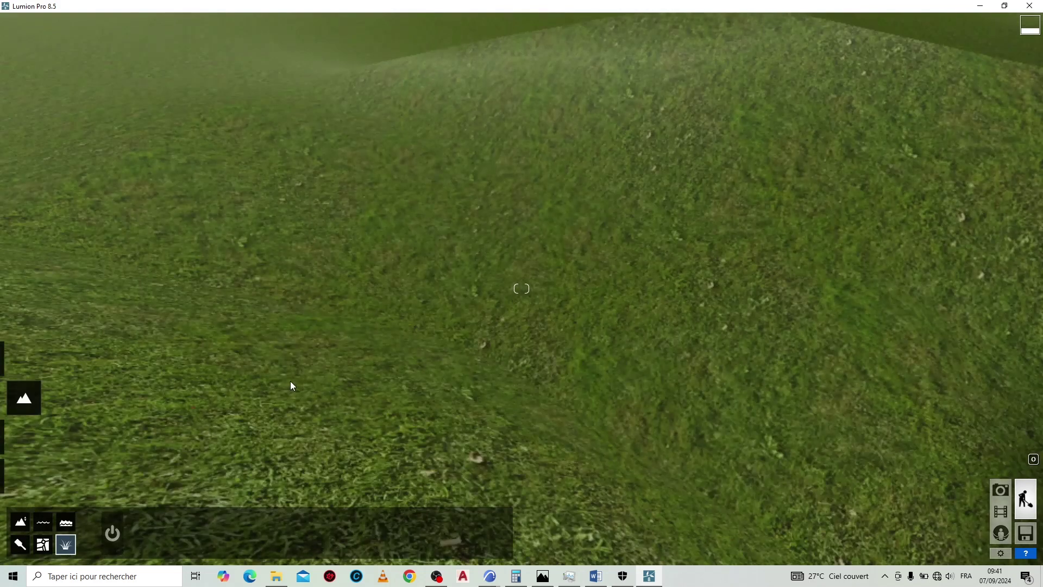
left_click(118, 532)
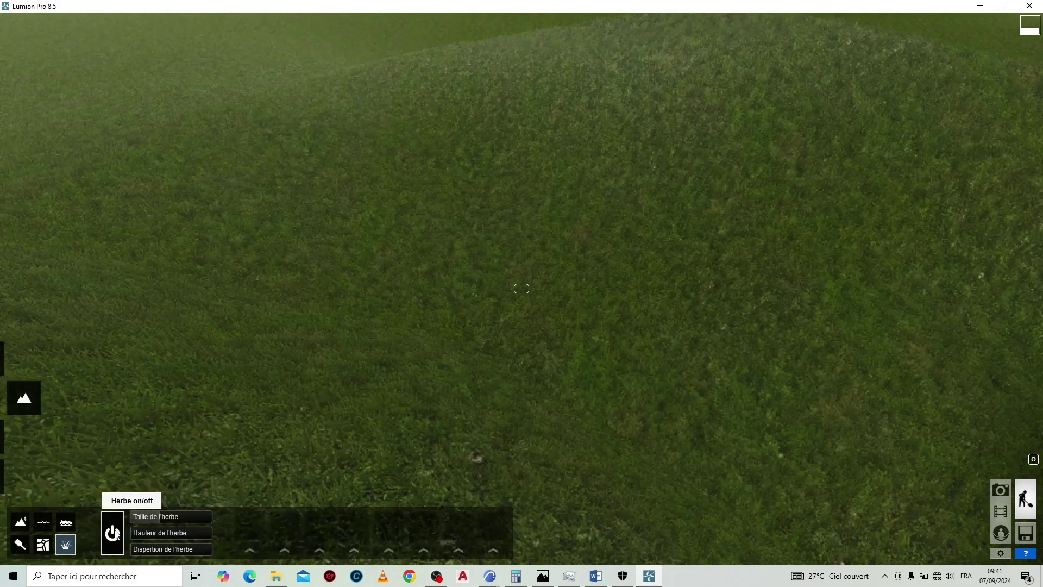
left_click(117, 533)
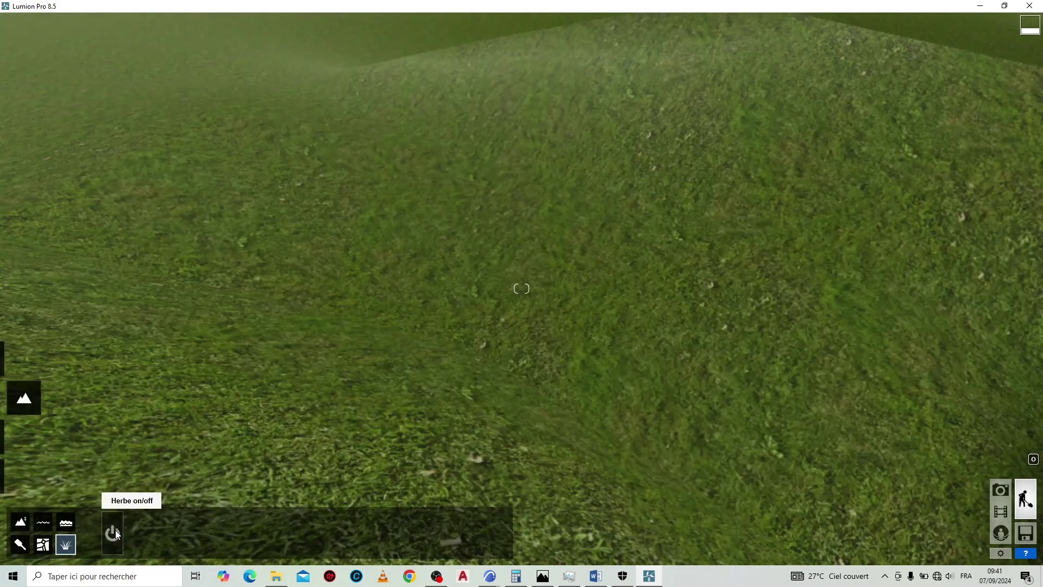
Step: Check the map-based terrain option, and paint the sandy ground texture over the hill and its surroundings
left_click(43, 547)
right_click_drag(331, 367, 331, 272)
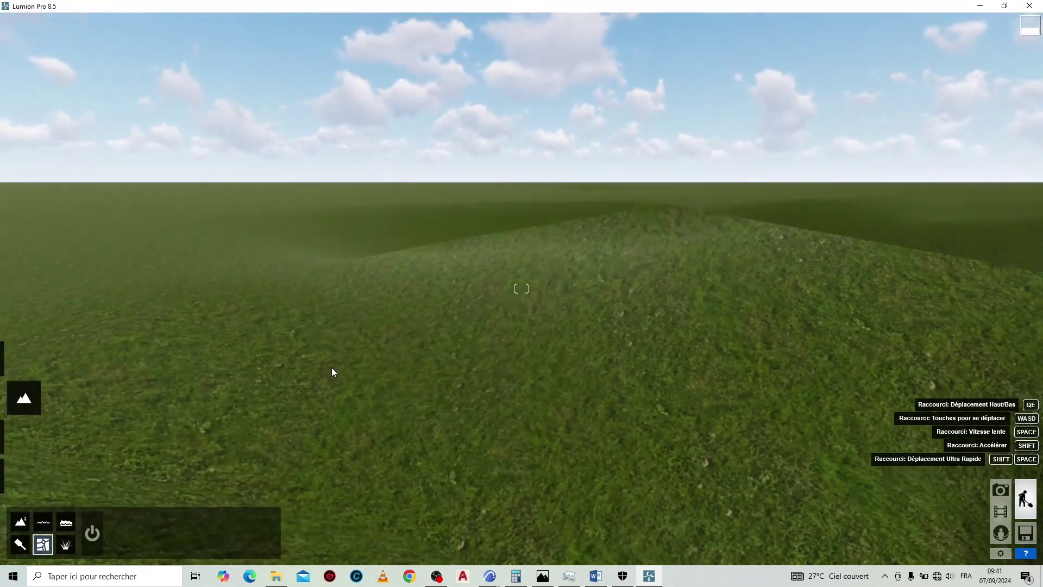
left_click(20, 544)
left_click_drag(496, 291, 787, 249)
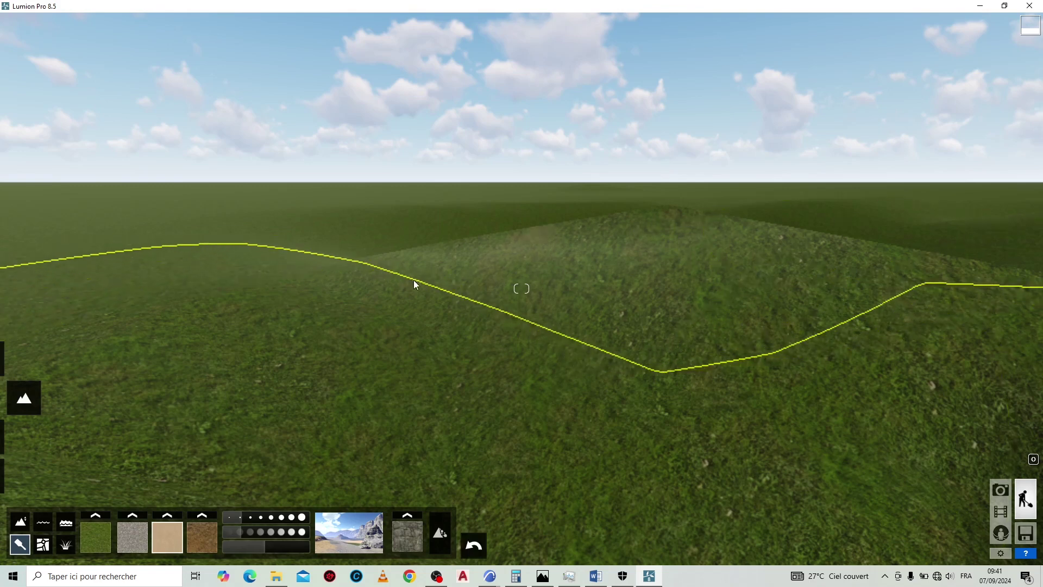
mouse_move(415, 284)
left_mouse_down()
mouse_move(342, 352)
mouse_move(355, 412)
mouse_move(945, 323)
mouse_move(964, 308)
mouse_move(735, 413)
left_mouse_up()
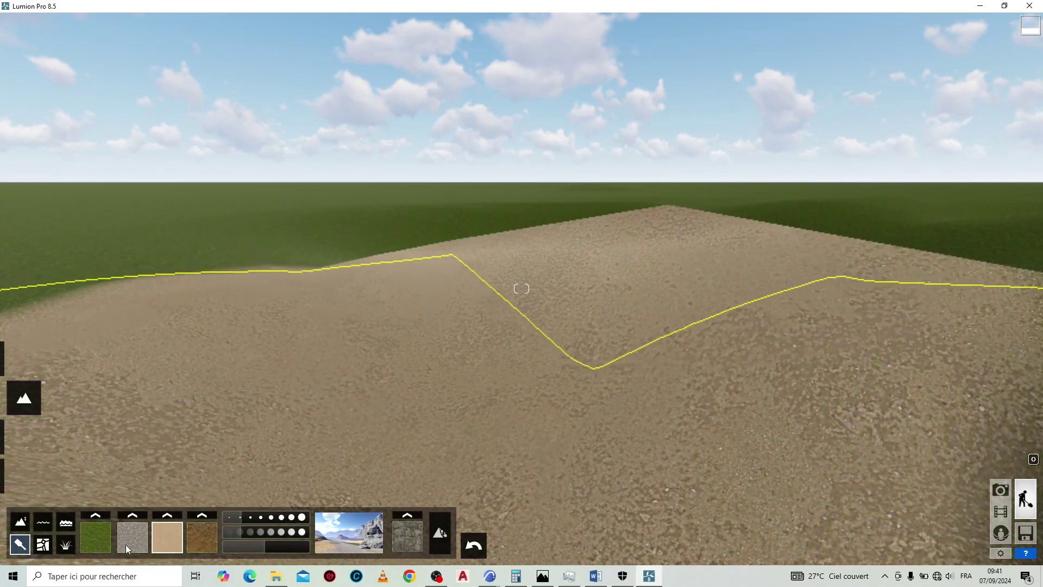
Step: Repaint the sandy area of the terrain with the grass texture
left_click(87, 536)
mouse_move(742, 234)
left_mouse_down()
mouse_move(535, 326)
mouse_move(316, 363)
mouse_move(291, 343)
mouse_move(650, 244)
mouse_move(792, 289)
left_mouse_up()
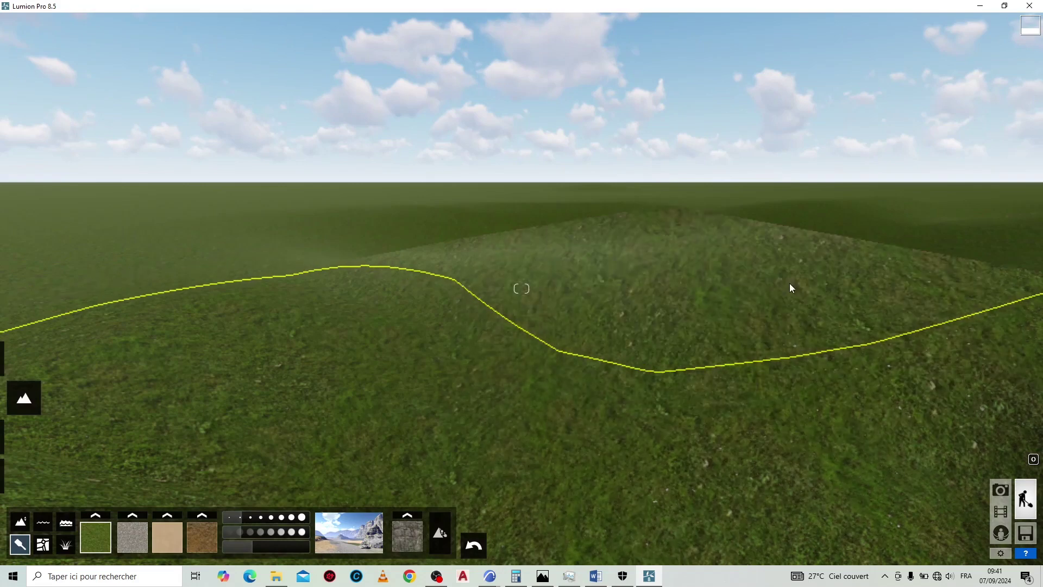
mouse_move(22, 435)
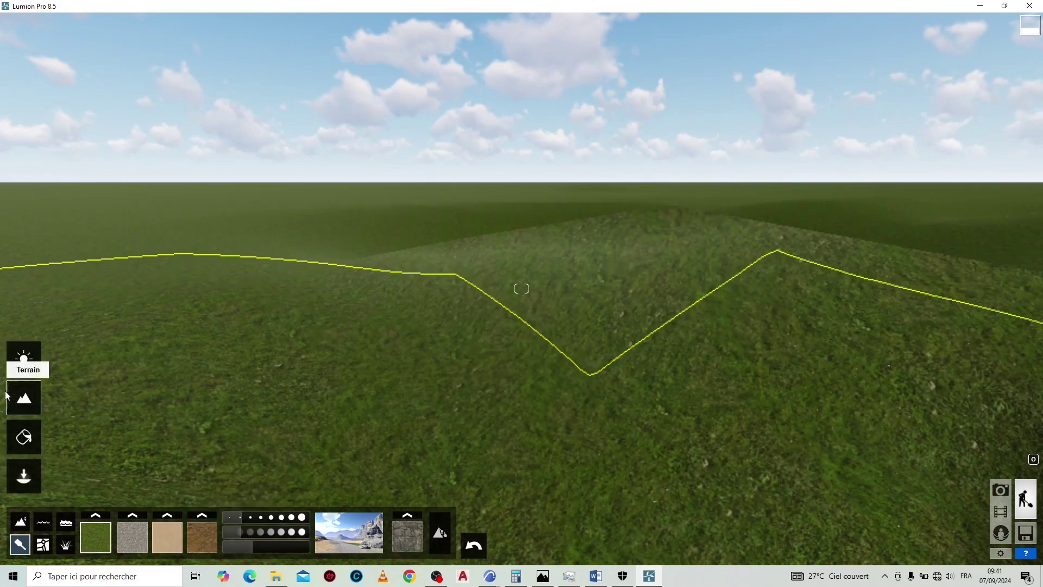
Step: Turn the sun slightly further towards the east and increase the scene's cloud cover
left_click(21, 357)
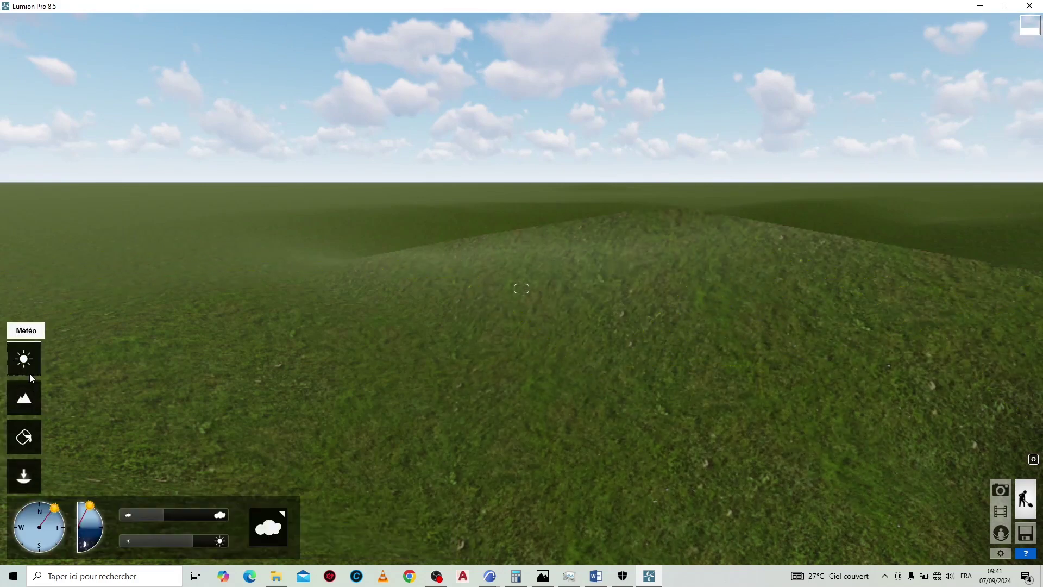
mouse_move(56, 513)
left_mouse_down()
mouse_move(67, 528)
mouse_move(59, 508)
mouse_move(104, 524)
mouse_move(107, 509)
left_mouse_up()
right_click_drag(371, 462, 510, 386)
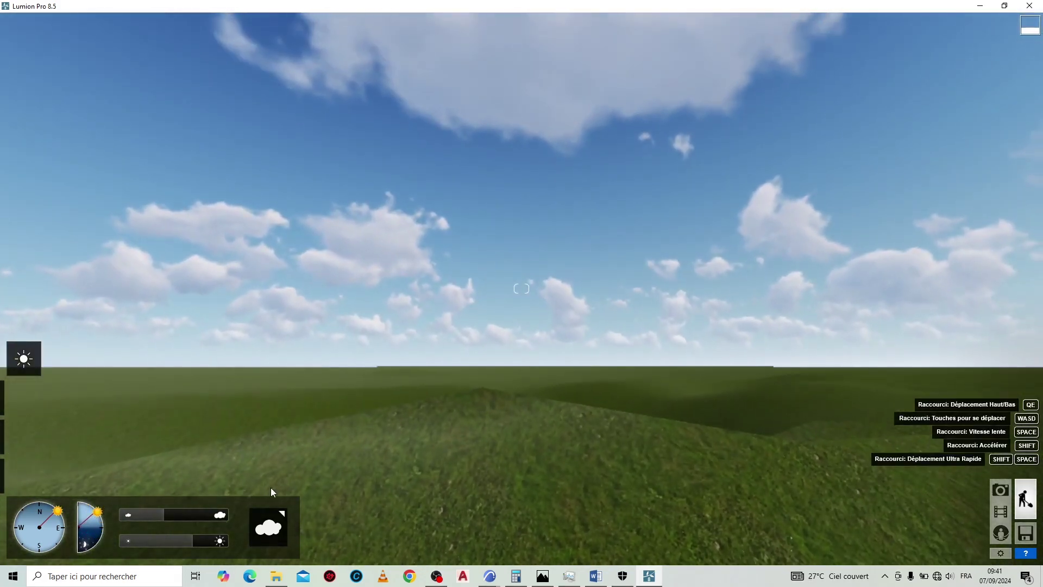
left_click_drag(162, 512, 187, 542)
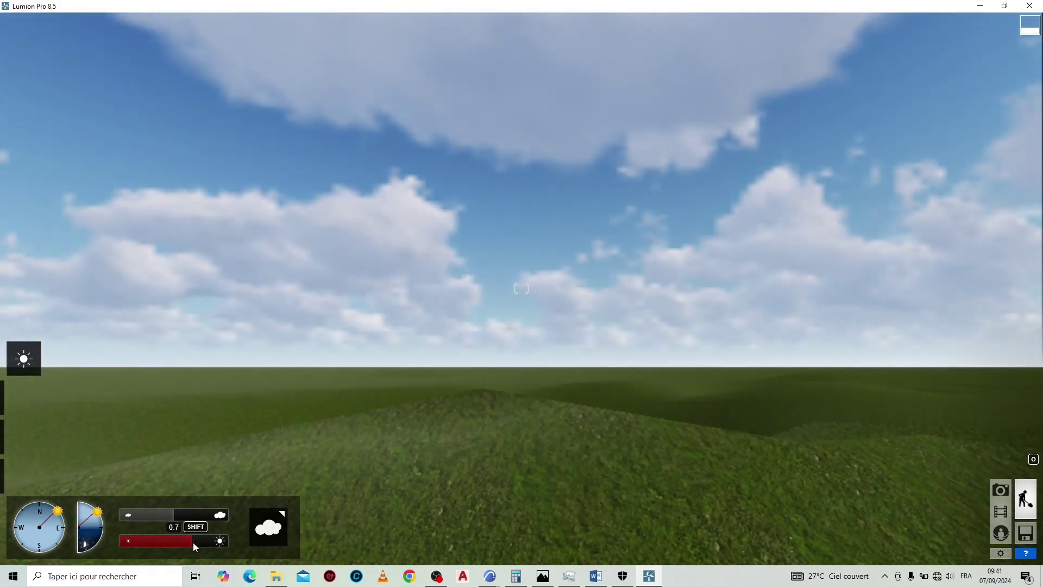
mouse_move(27, 352)
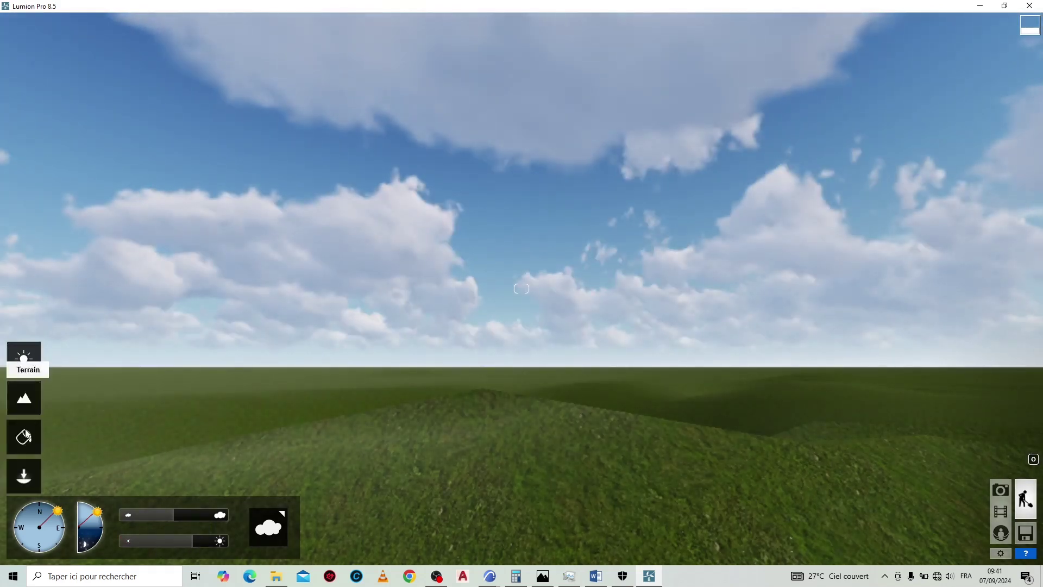
Step: Import the SketchUp model Immeuble atelier 02.skp from the Immeuble R+3 folder, keeping its default name and main library category
left_click(23, 477)
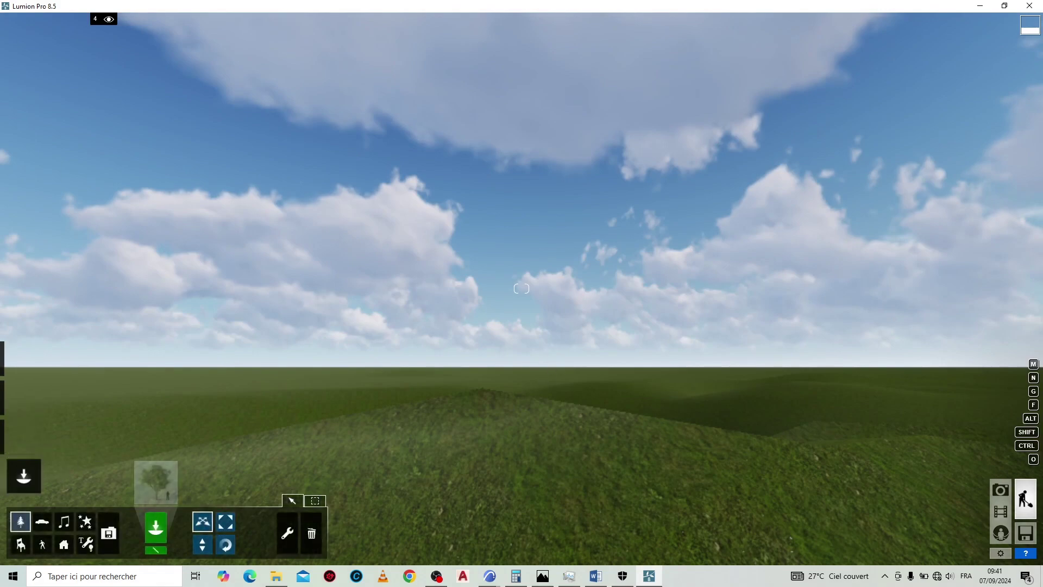
right_click_drag(706, 207, 685, 251)
key("w")
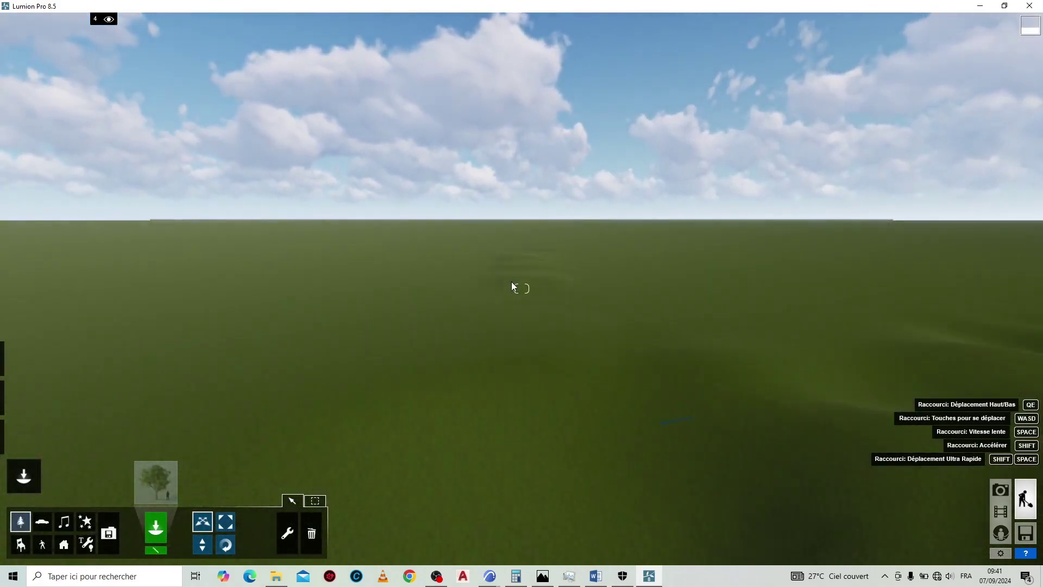
right_click_drag(788, 228, 745, 269)
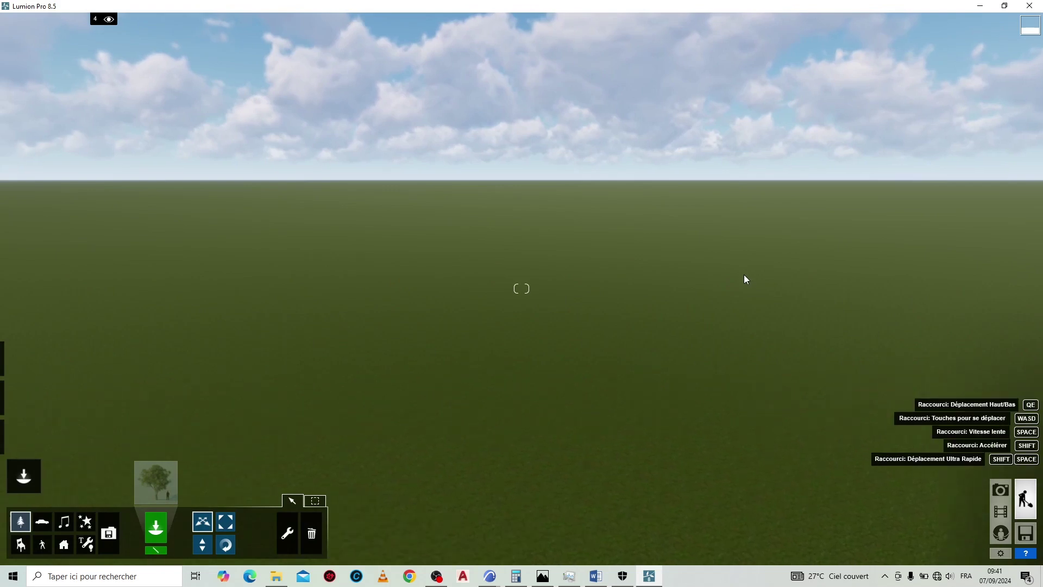
right_click_drag(831, 267, 717, 233)
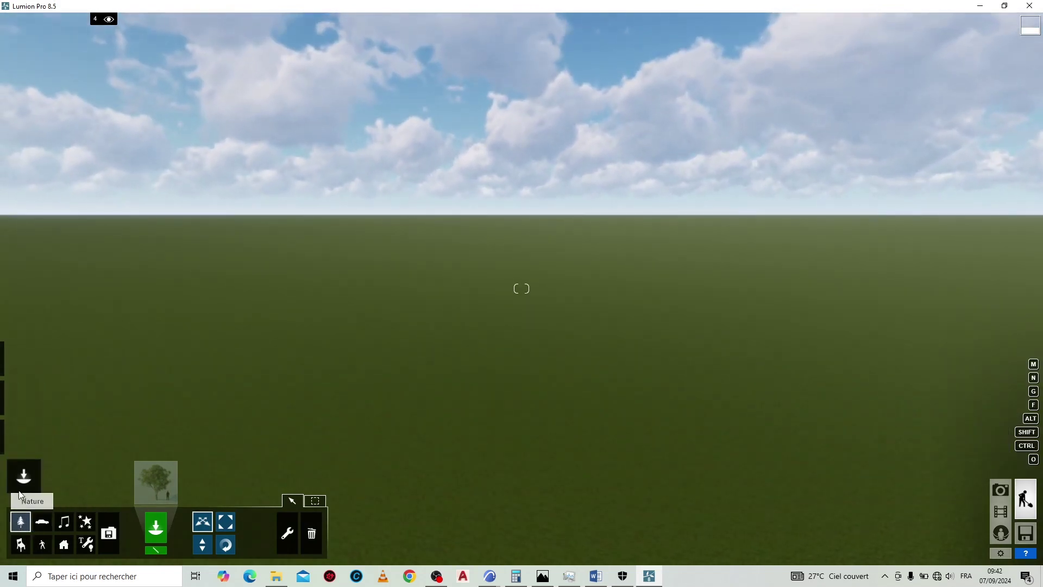
mouse_move(23, 481)
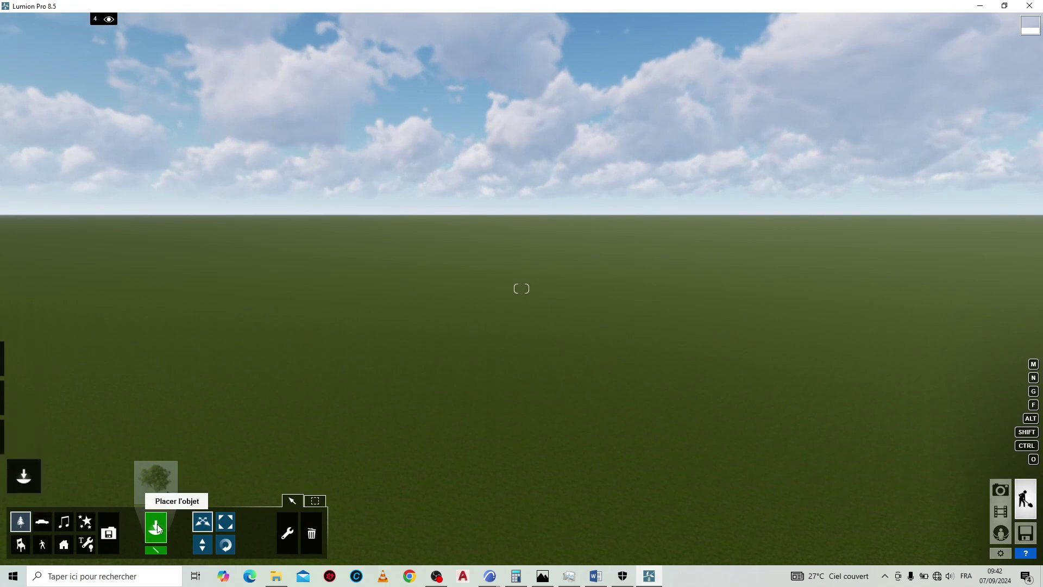
left_click(109, 533)
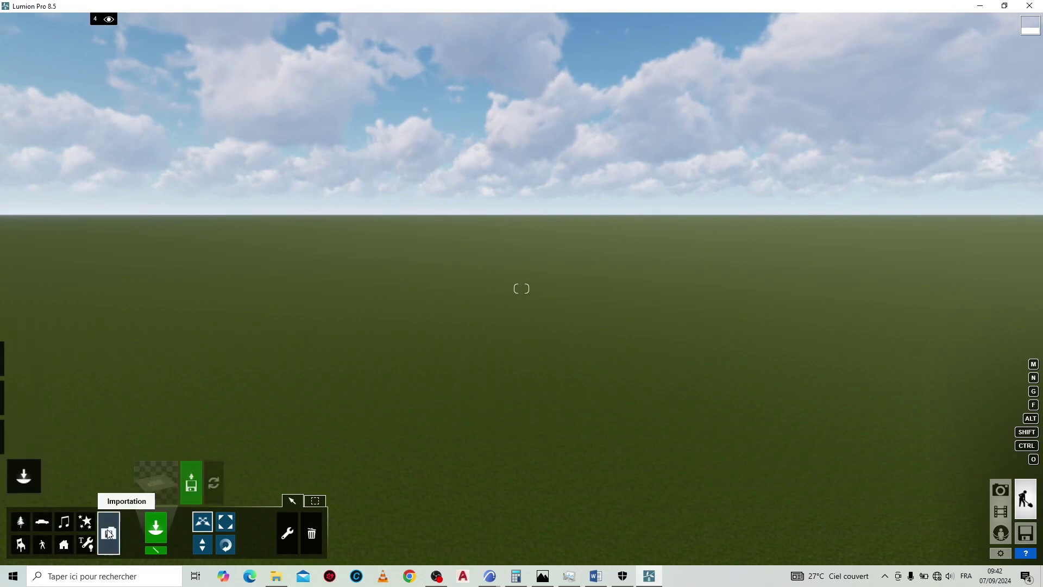
left_click(192, 482)
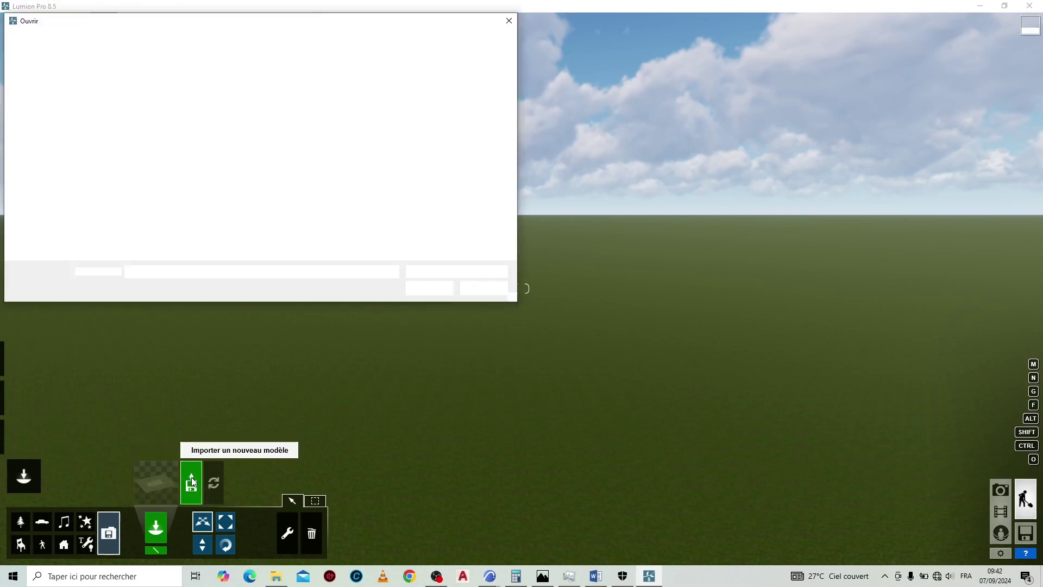
scroll(65, 198, "up", 3)
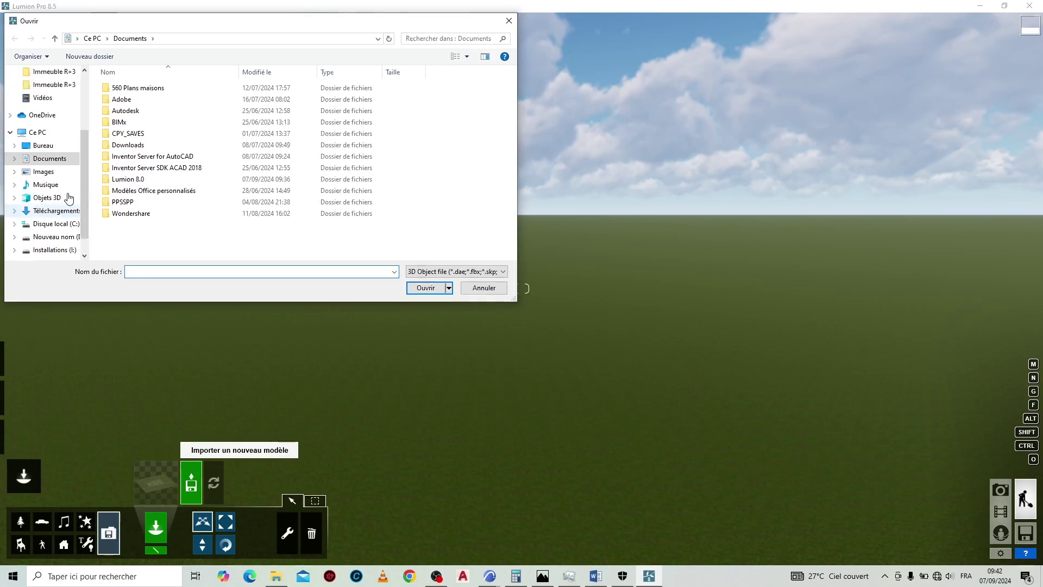
left_click(57, 139)
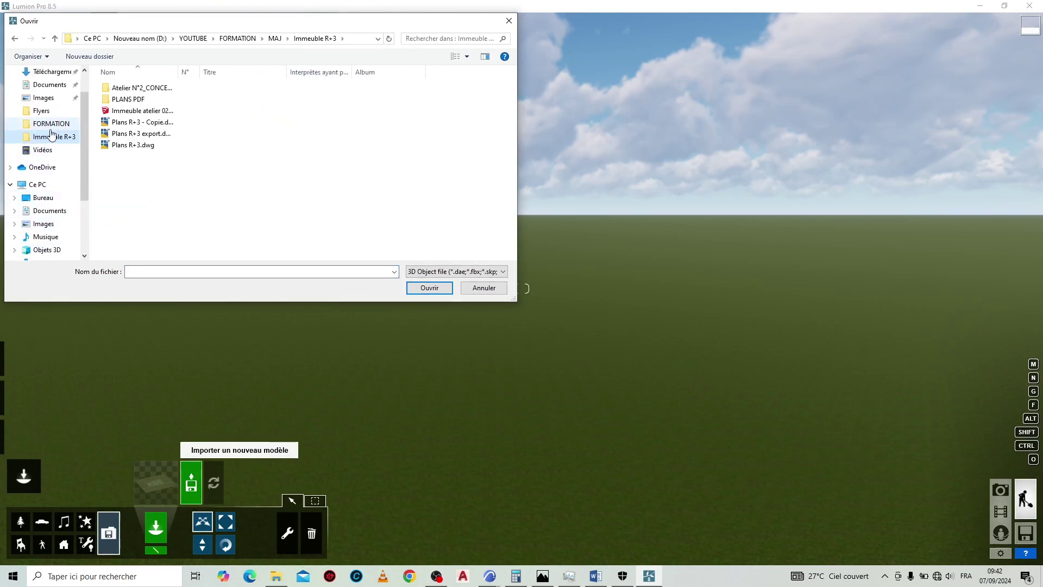
left_click(152, 111)
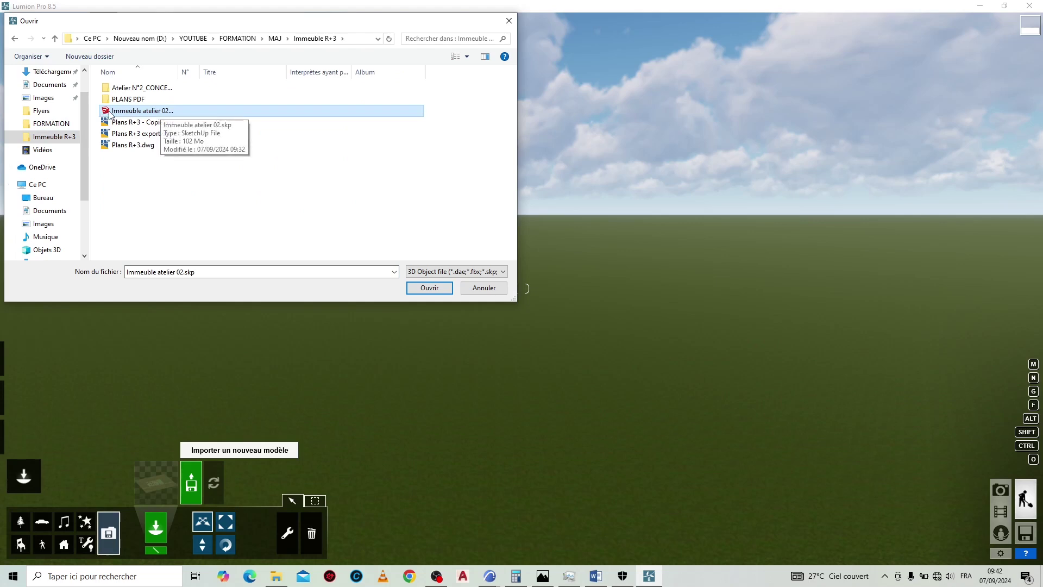
left_click(428, 288)
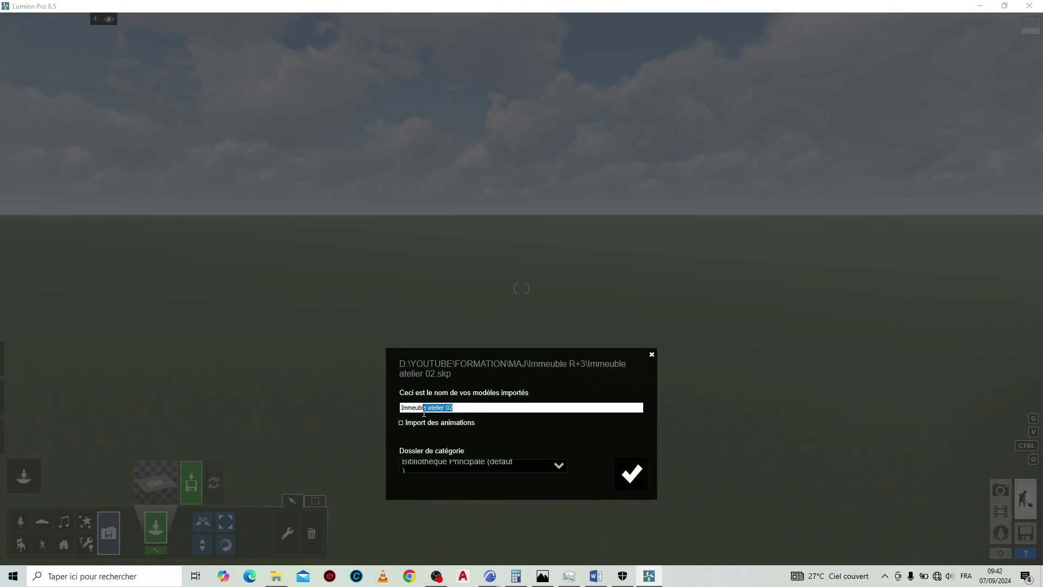
left_click(630, 474)
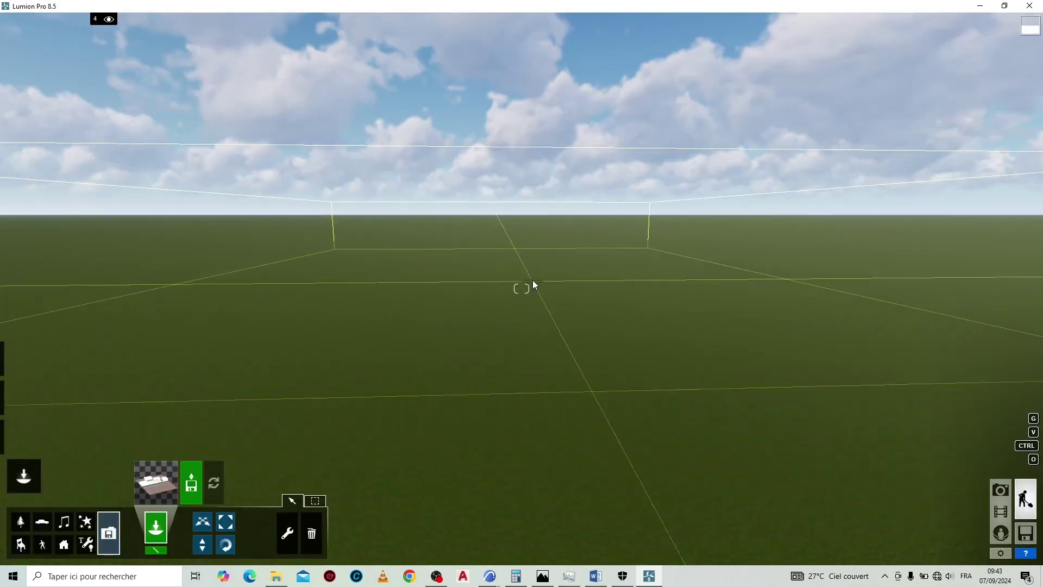
Step: Place the imported Immeuble atelier 02 model on the flat grass area away from the hills
right_click_drag(562, 239, 551, 270)
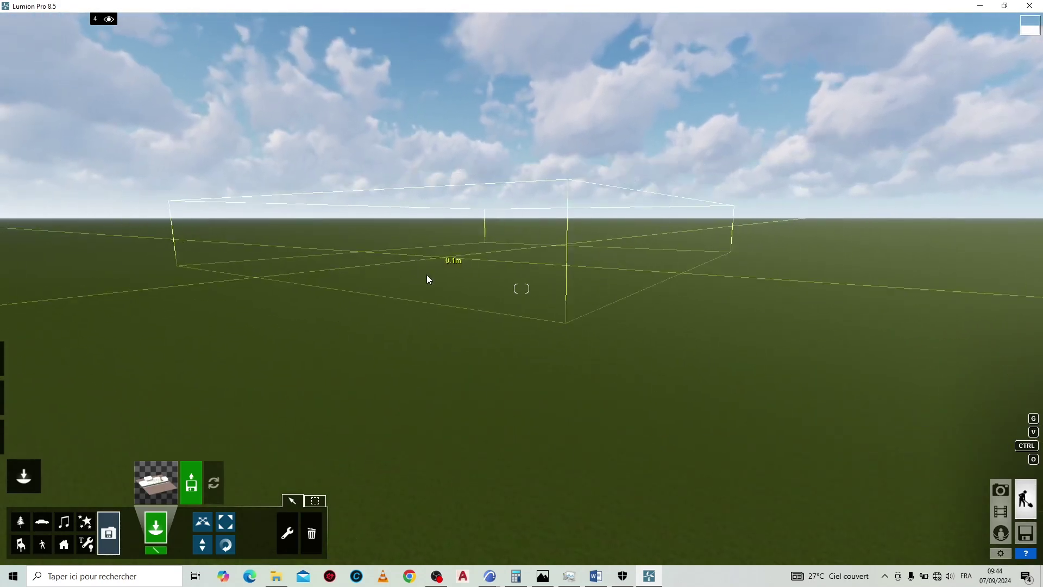
right_click_drag(407, 269, 489, 253)
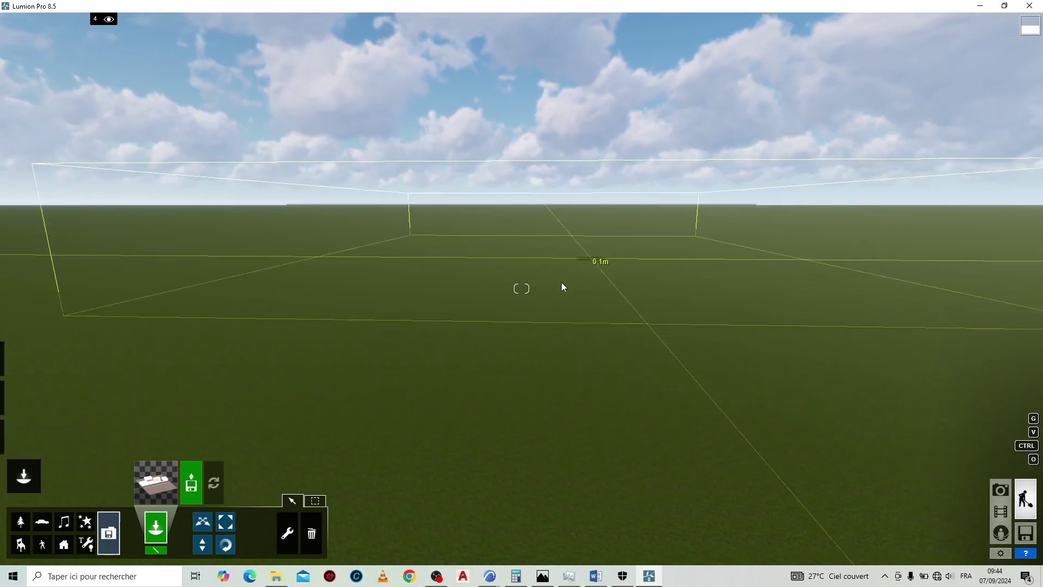
left_click(528, 263)
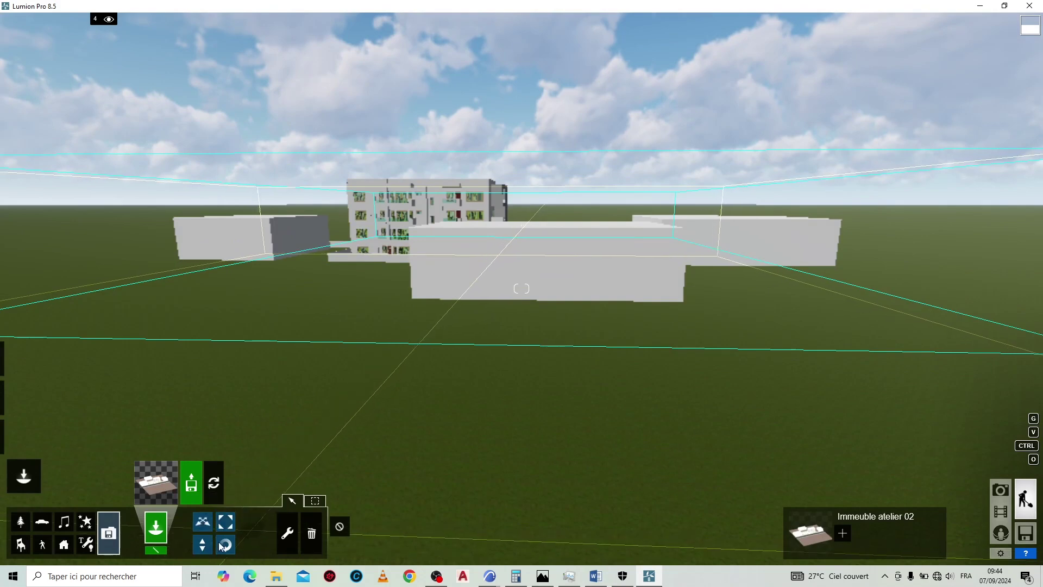
Step: Raise the building model vertically until its ground surface sits above the grass terrain
left_click(203, 546)
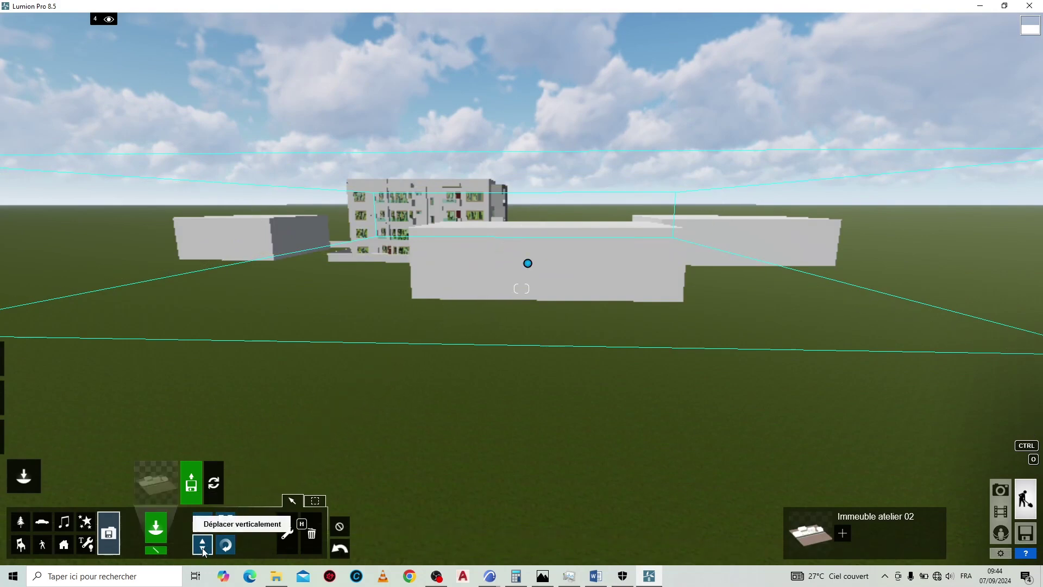
key("Left")
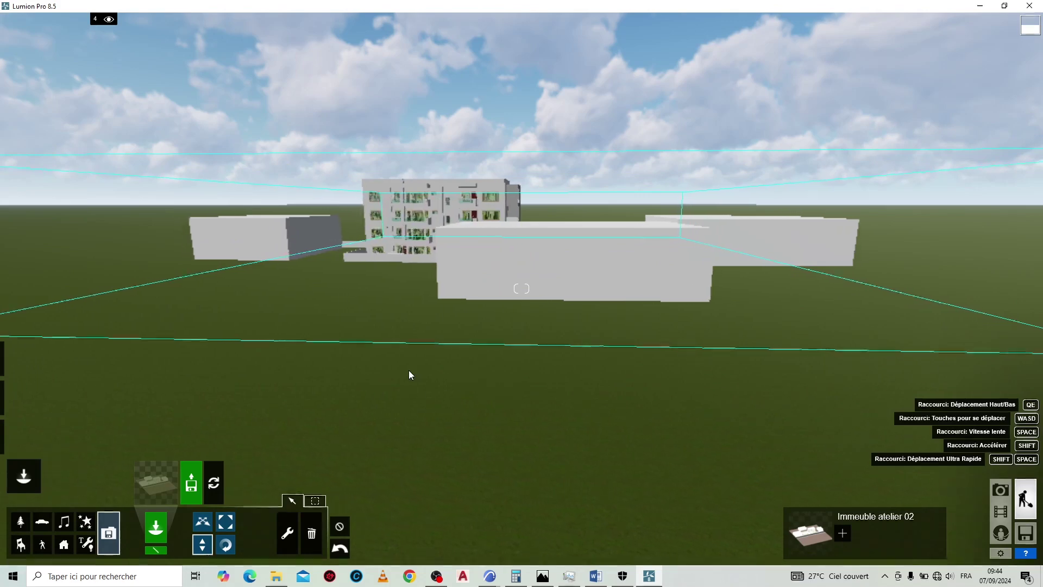
right_click_drag(409, 370, 387, 374)
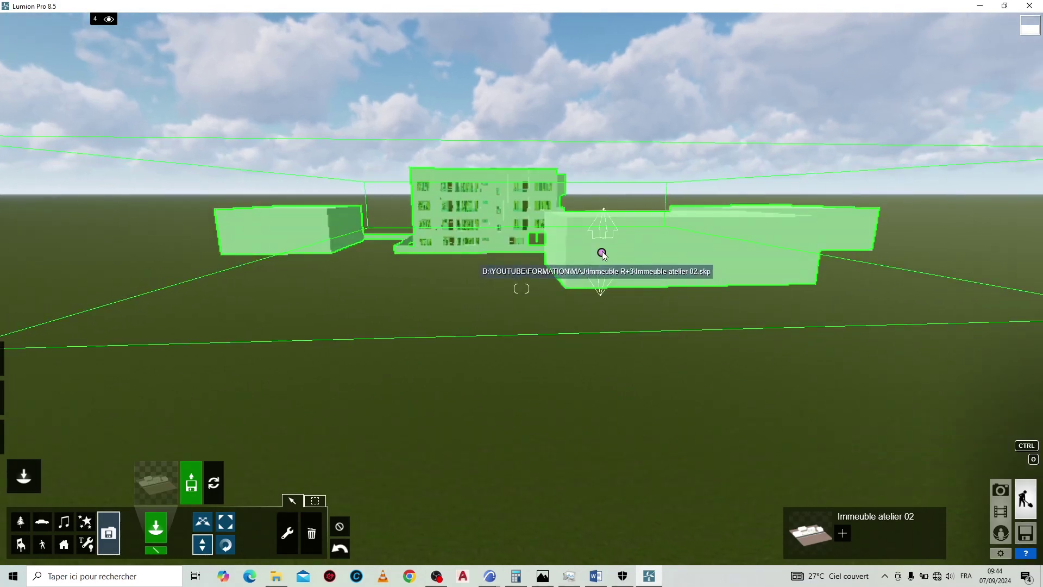
left_click_drag(602, 252, 615, 226)
Step: Examine the placed apartment building, its courtyard, guardhouse and street from several sides
right_click_drag(347, 315, 347, 315)
key("w")
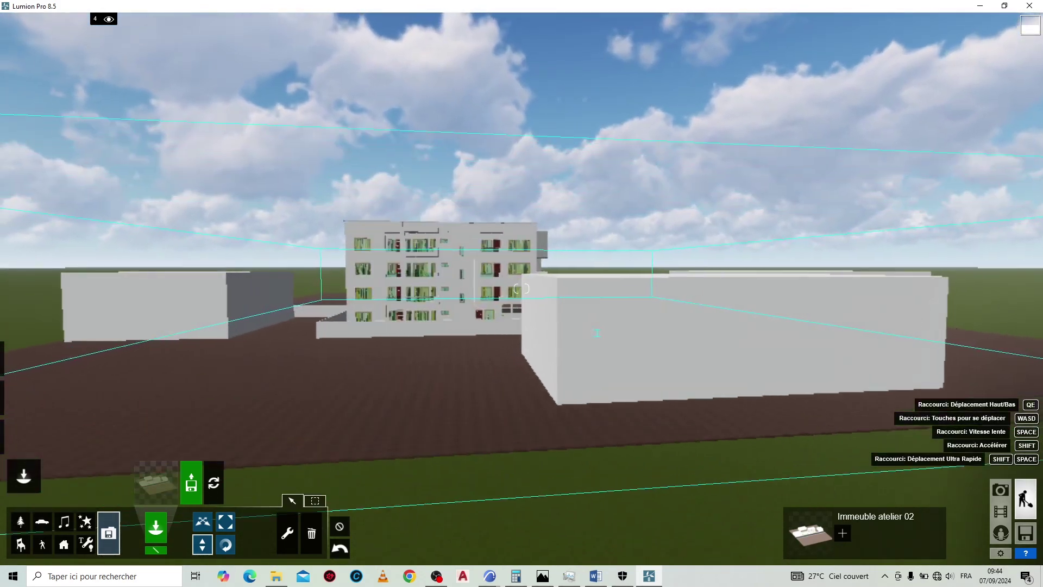
right_click_drag(457, 331, 485, 290)
key("w")
key("w")
key("w")
key("s")
key("a")
key("q")
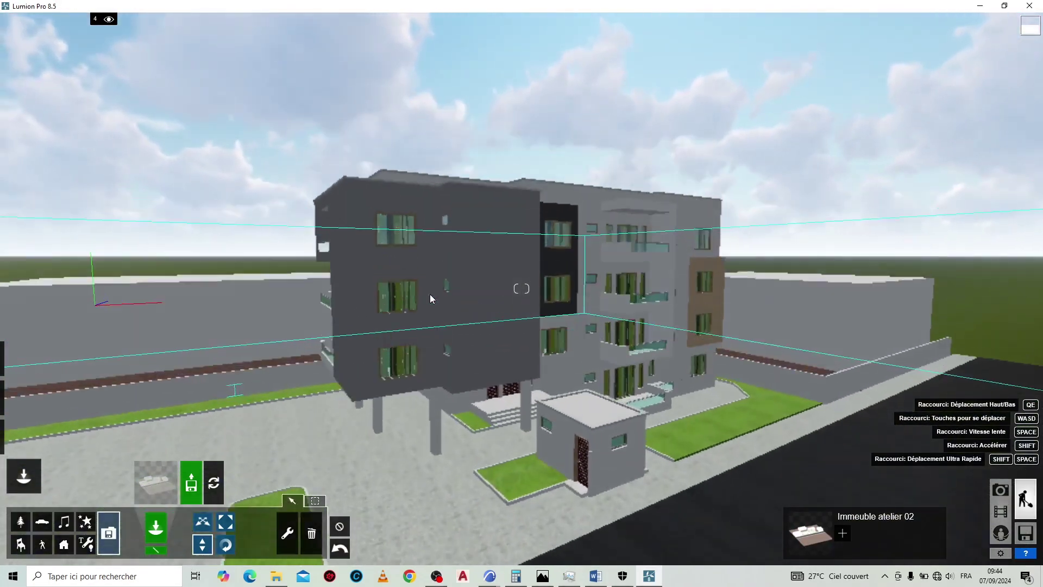
key("d")
right_click_drag(592, 326, 591, 325)
key("s")
key("e")
right_click_drag(374, 327, 374, 327)
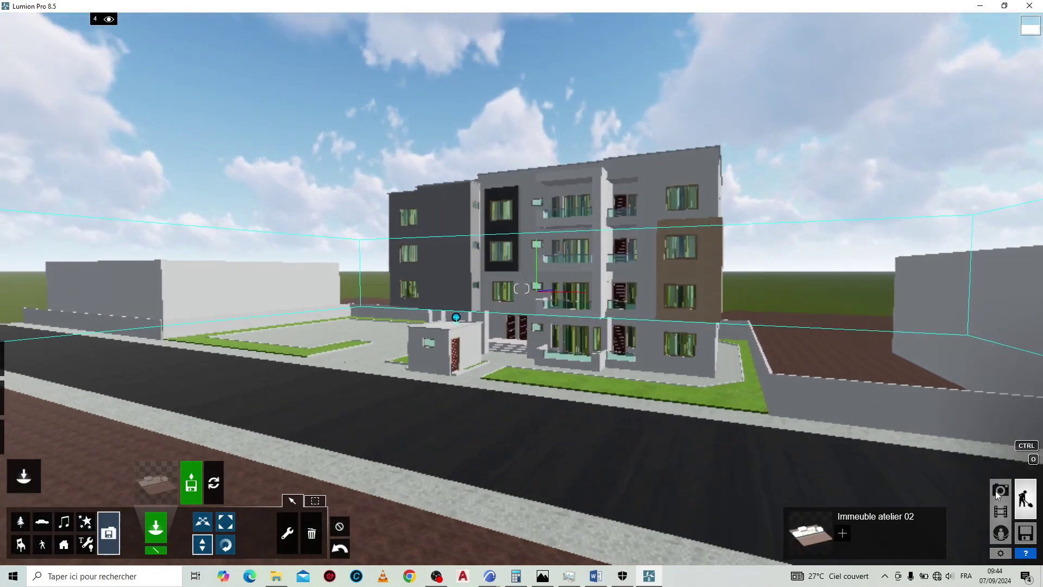
Step: Save the scene as Rendus r+ in the Immeuble R+3 folder as a Lumion scene file
left_click(1028, 533)
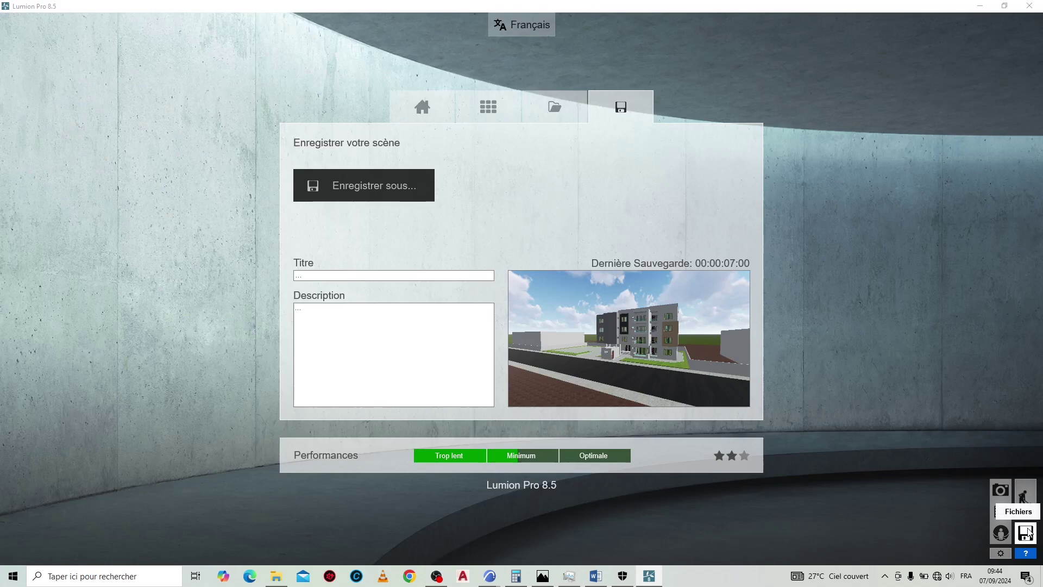
left_click(391, 191)
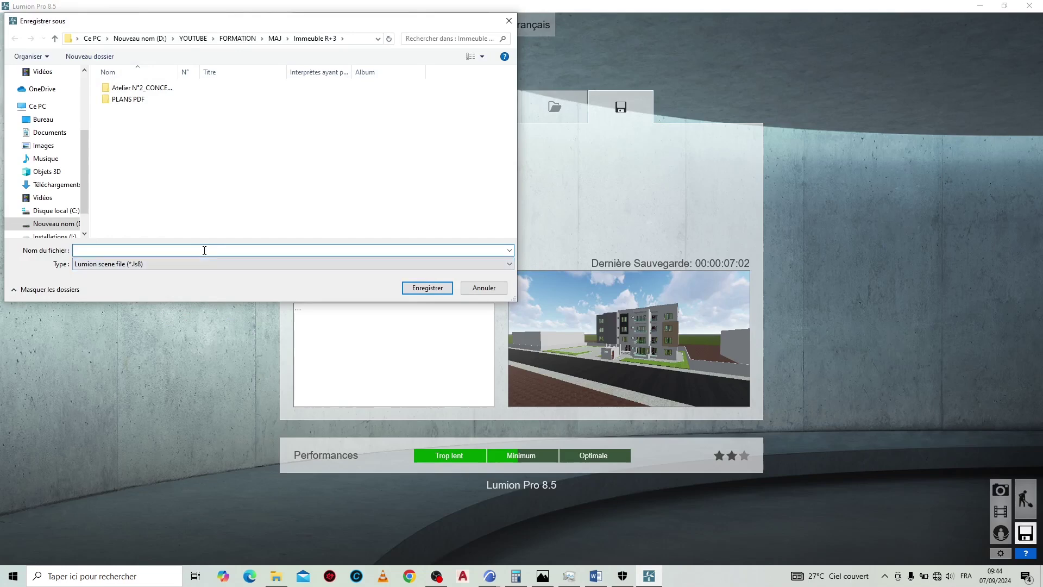
type("r")
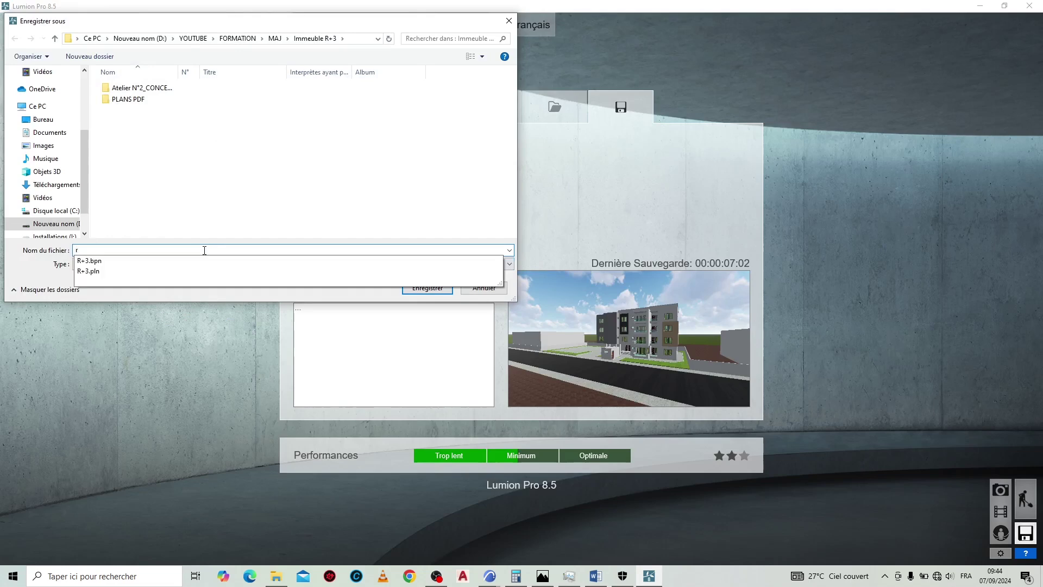
key("BackSpace")
type("Rendus")
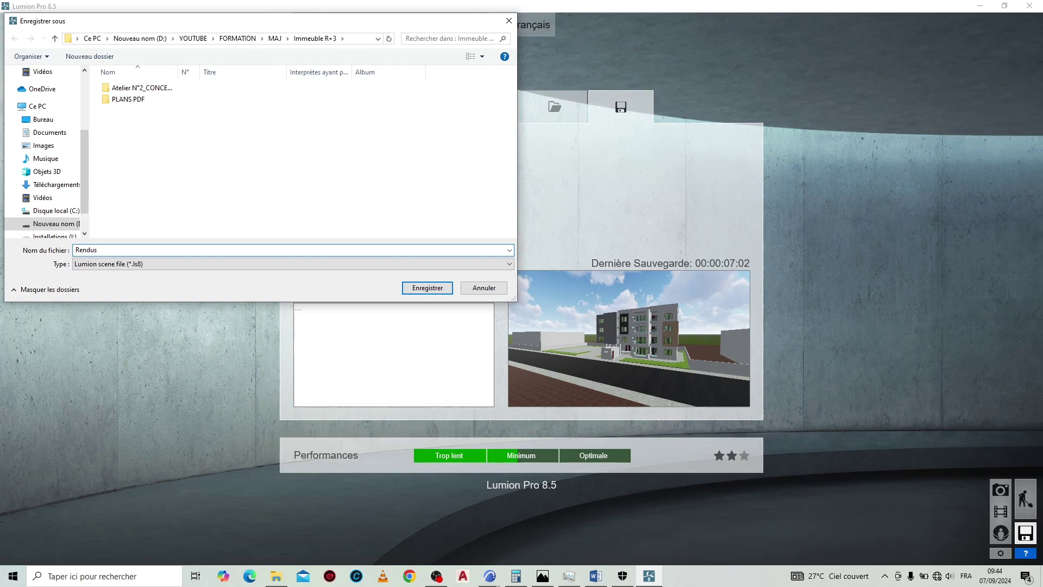
type(" r+")
key("Return")
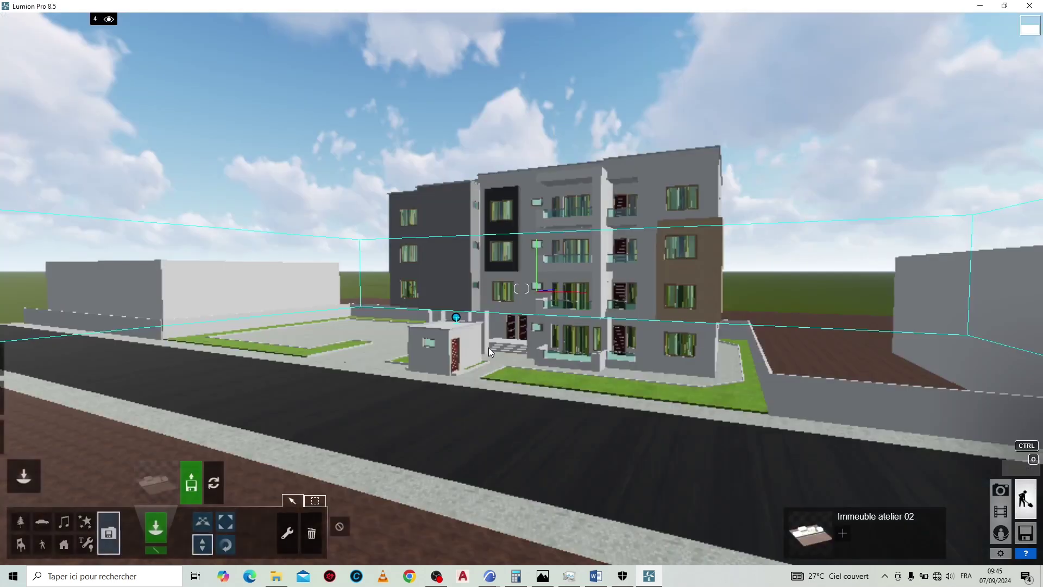
Step: Examine the building's street facade and the guardhouse from closer up
key("a")
right_click_drag(407, 363, 327, 335)
key("w")
key("a")
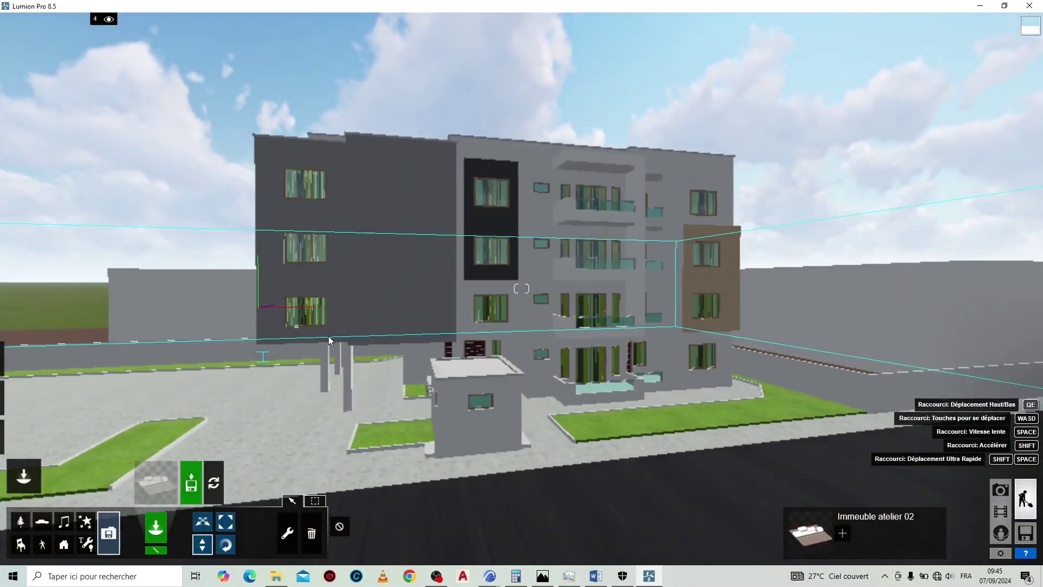